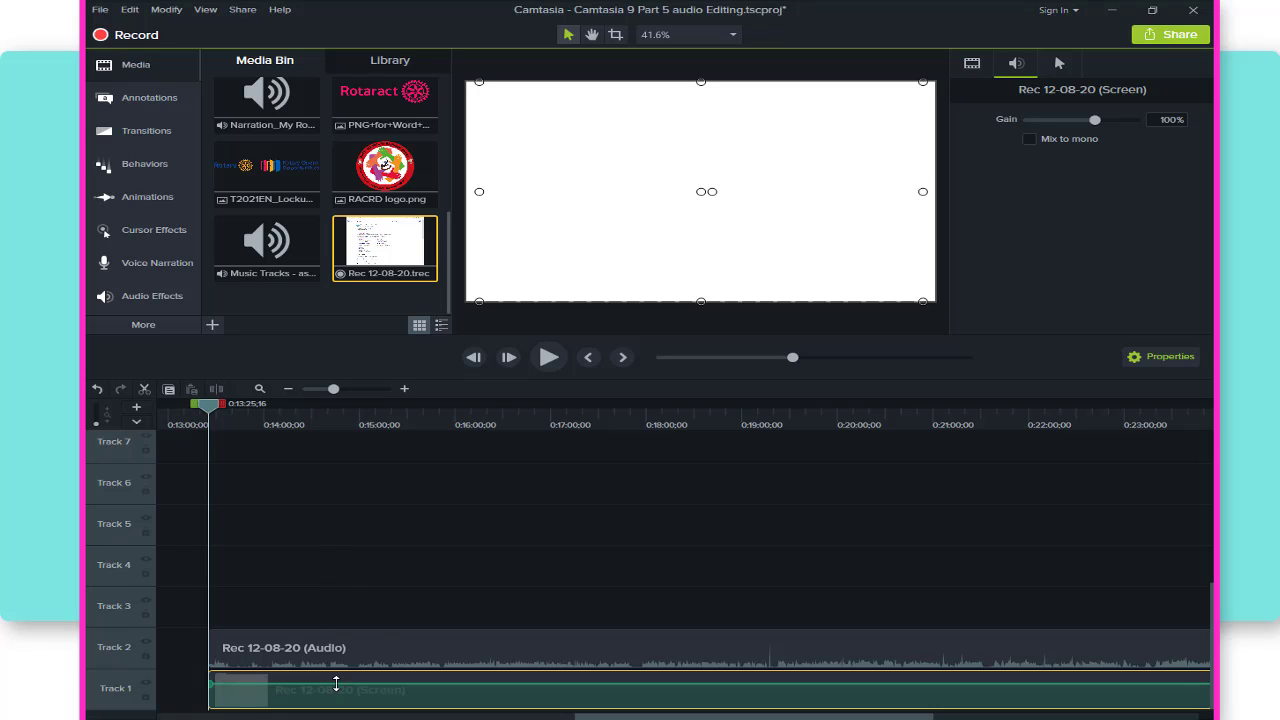
Select the Rec 12-08-20 screen clip on Track 1 and audio clip on Track 2 alternately to compare their audio properties.
{"action": "left_click", "coordinate": [374, 615]}
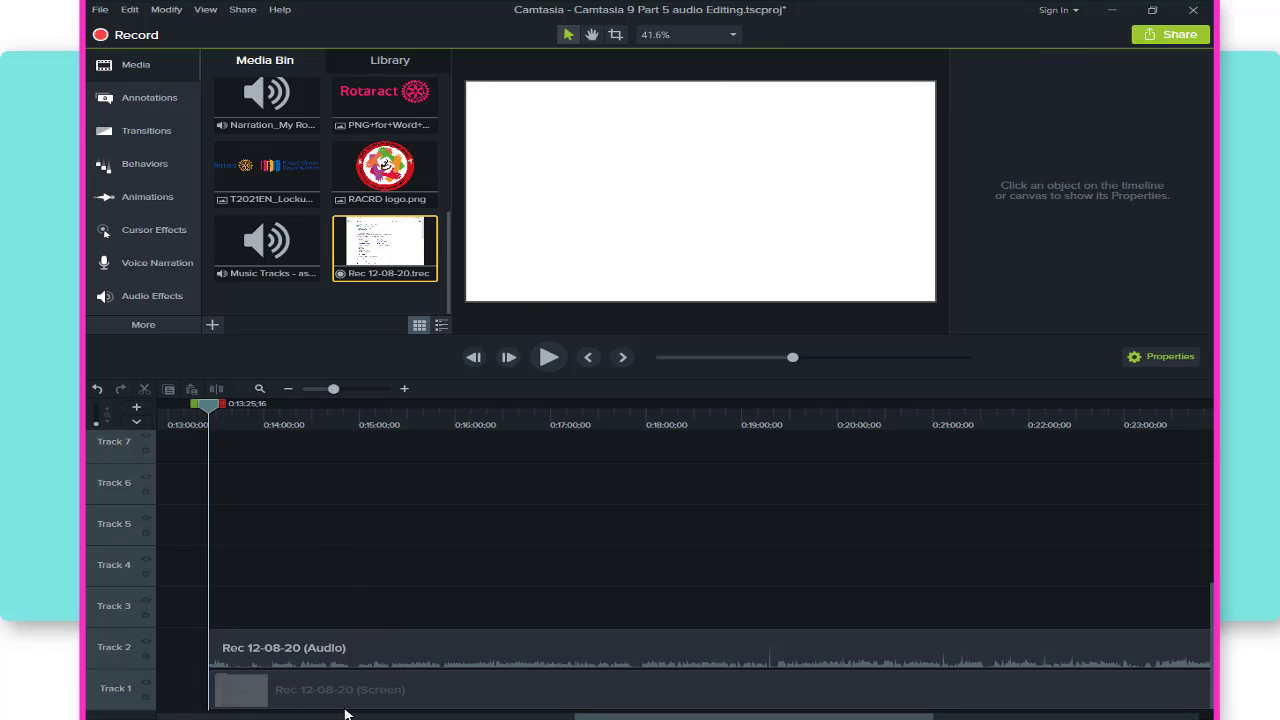
{"action": "left_click", "coordinate": [336, 655]}
{"action": "left_click", "coordinate": [339, 697]}
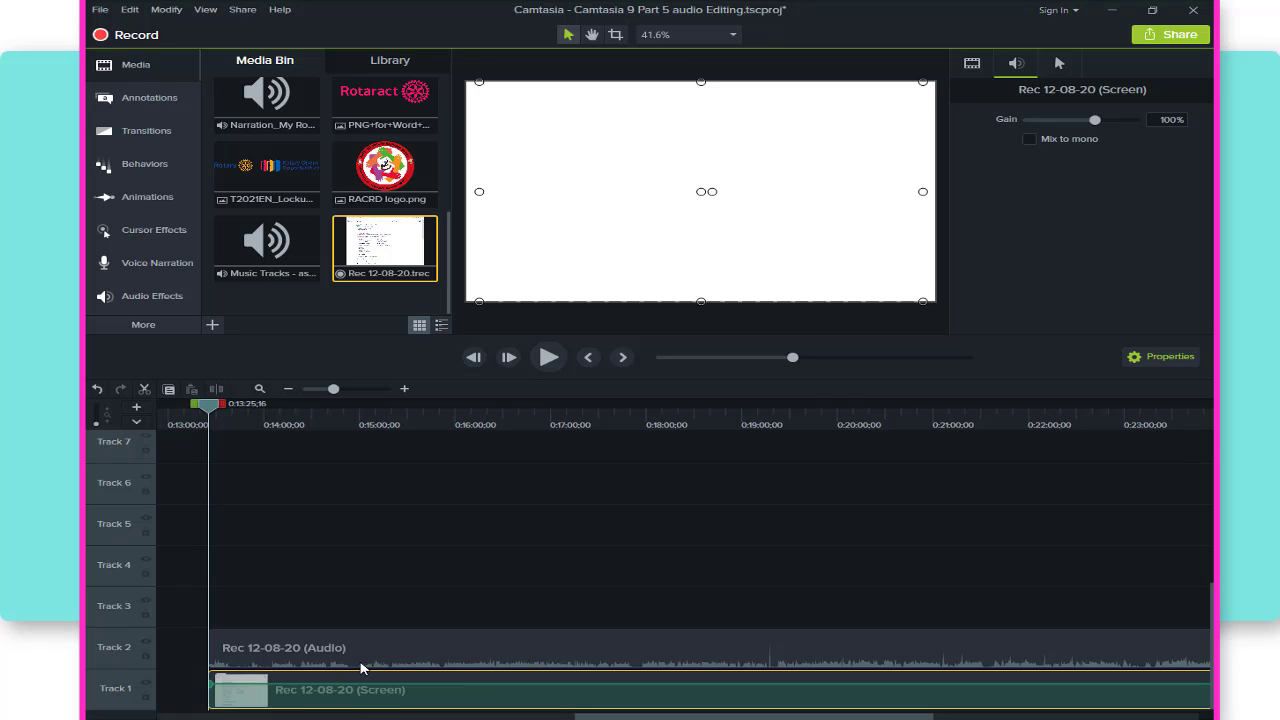
{"action": "left_click", "coordinate": [310, 642]}
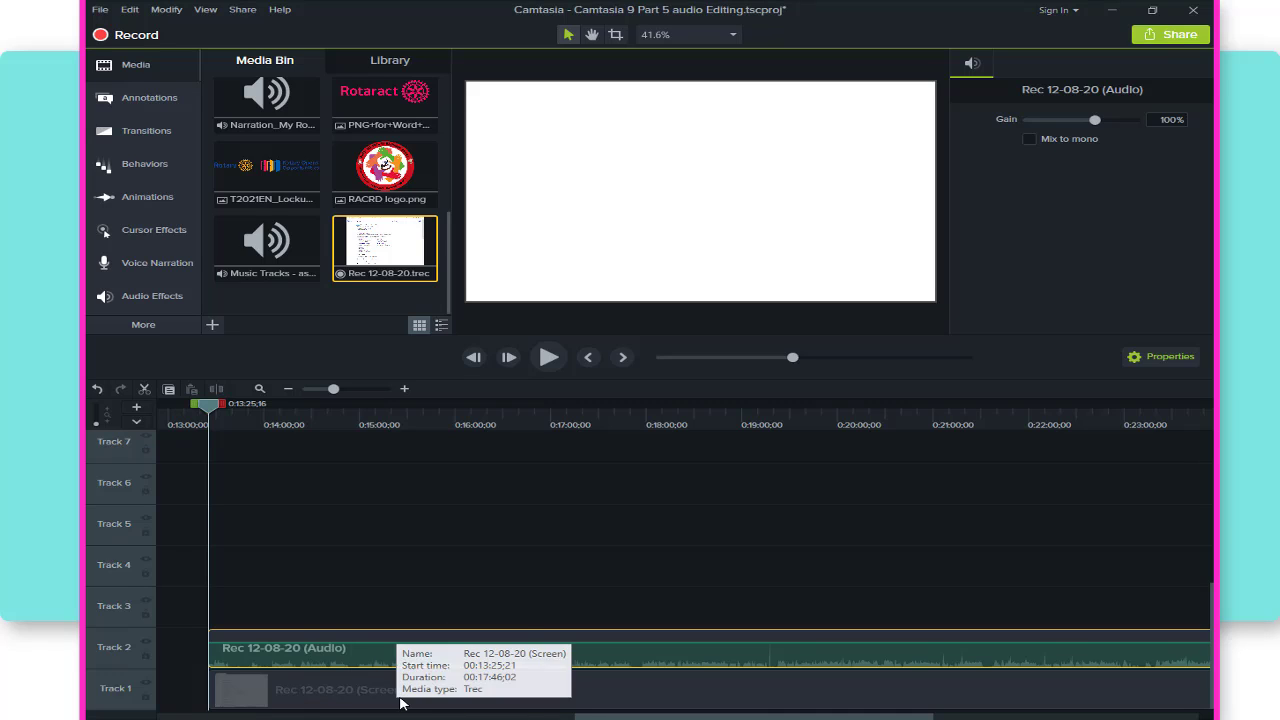
{"action": "left_click", "coordinate": [330, 706]}
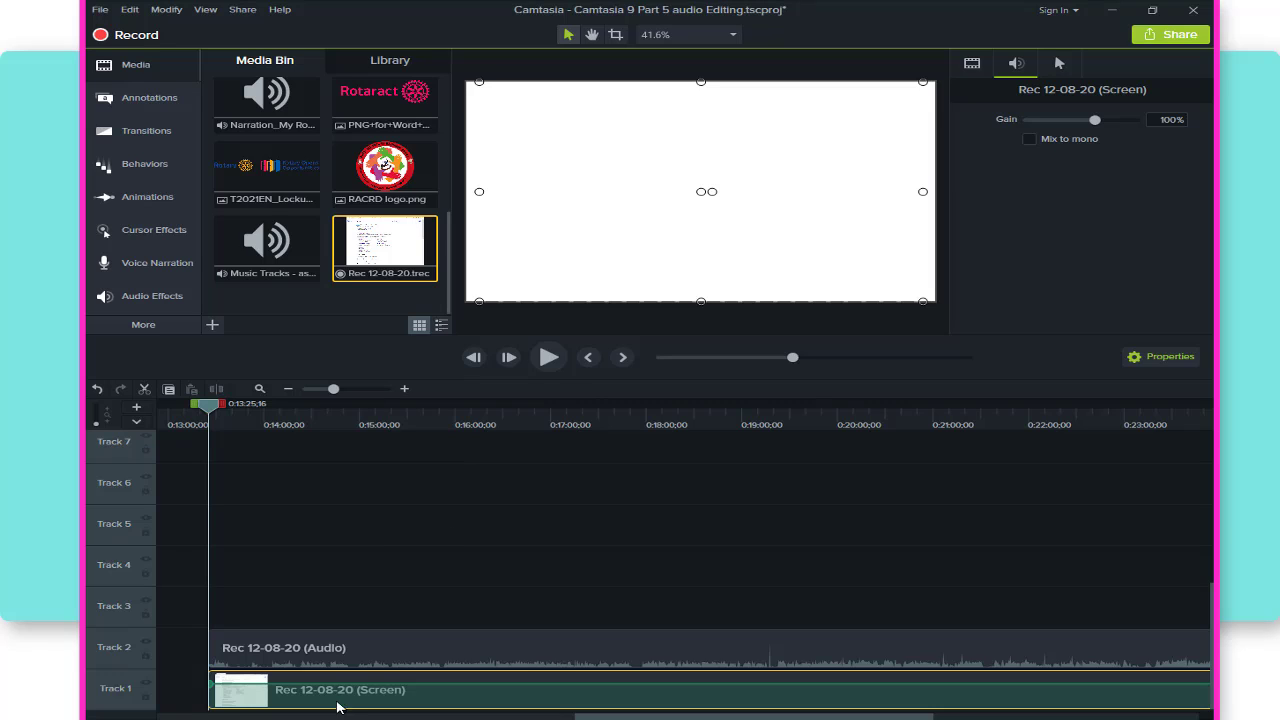
Preview the start of the Rec 12-08-20 audio clip on Track 2 and raise the whole clip's volume level.
{"action": "left_click_drag", "start_coordinate": [381, 597], "coordinate": [390, 650]}
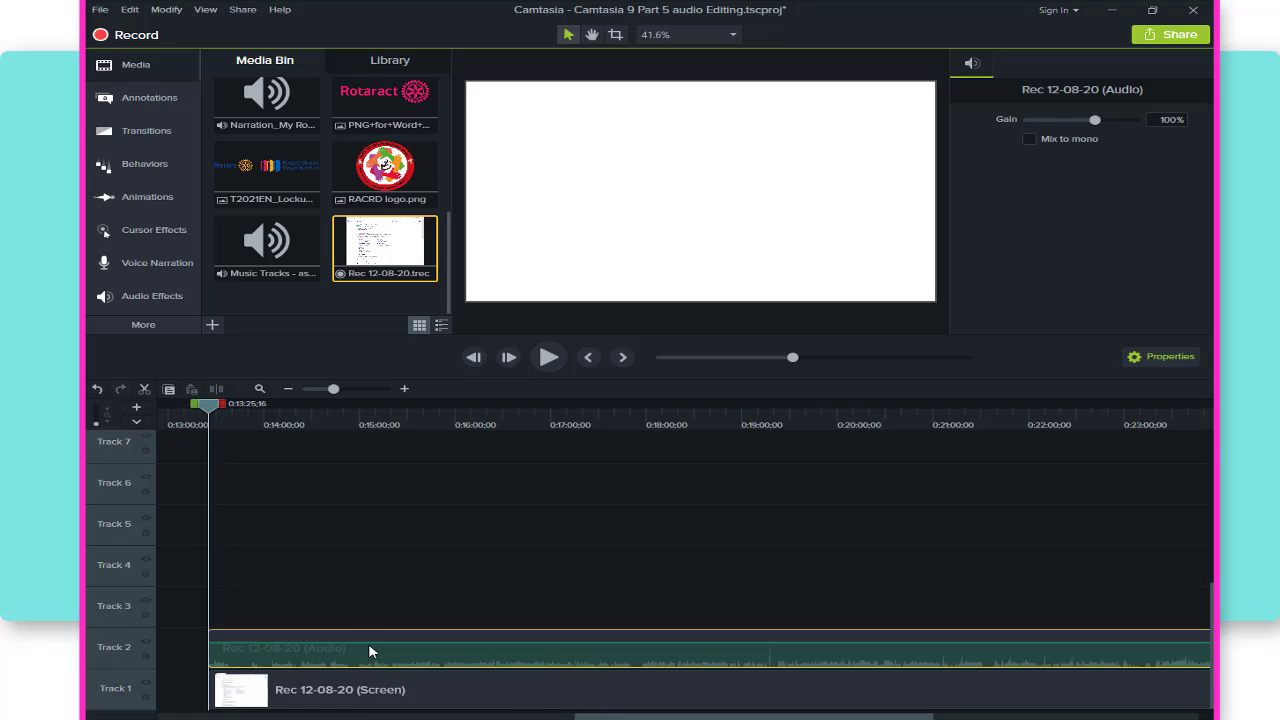
{"action": "left_click", "coordinate": [548, 358]}
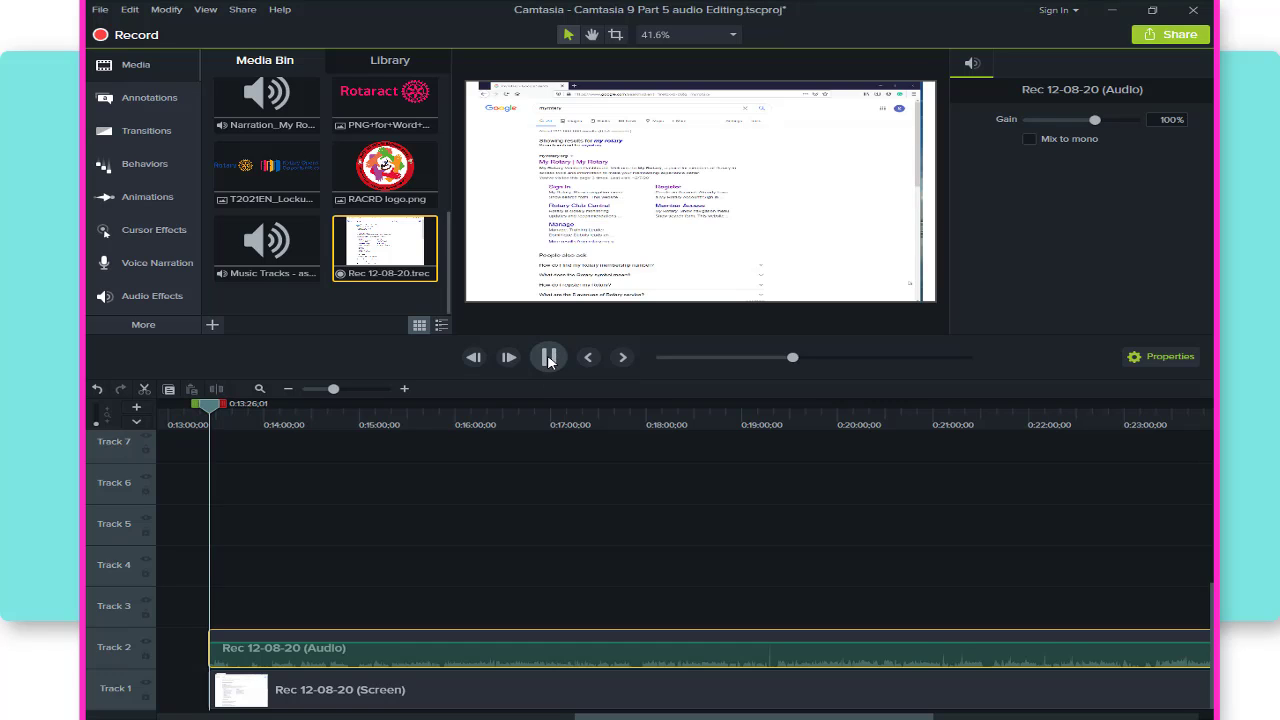
{"action": "left_click", "coordinate": [548, 358]}
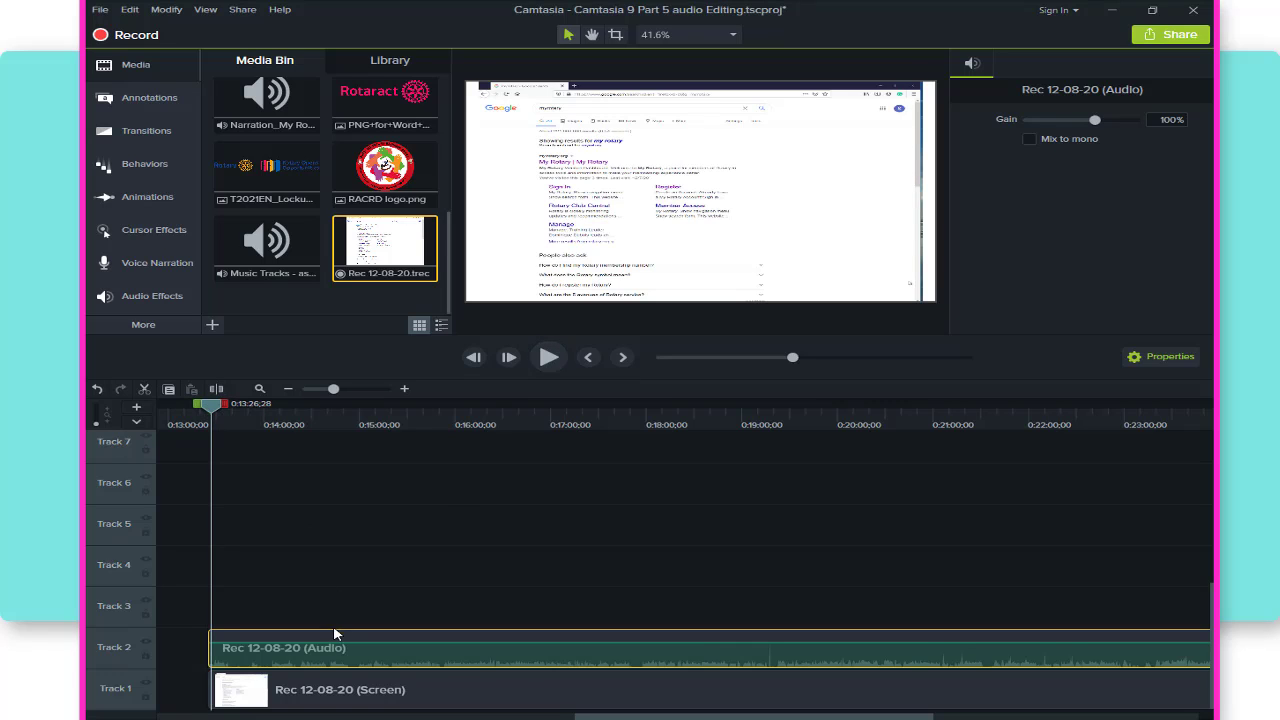
{"action": "left_click_drag", "start_coordinate": [354, 637], "coordinate": [354, 626]}
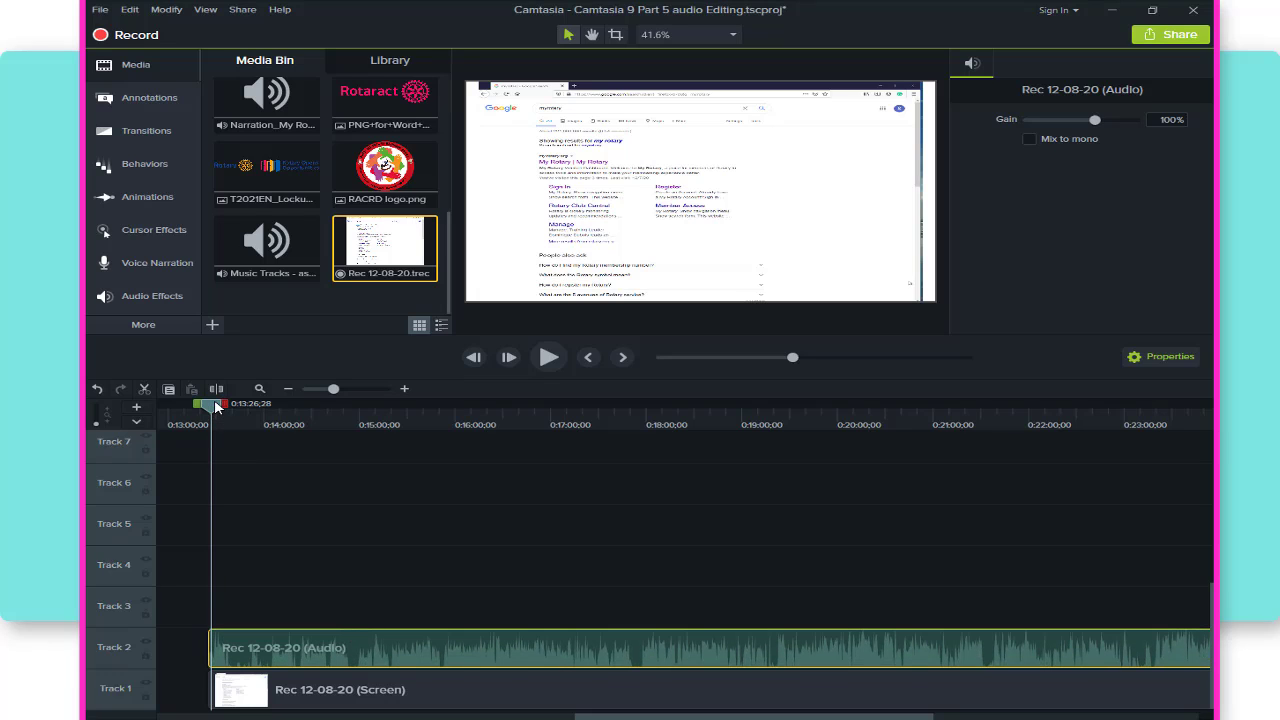
Play the Track 2 audio clip from just before its start and lower the whole clip's volume level.
{"action": "left_click_drag", "start_coordinate": [215, 405], "coordinate": [198, 405]}
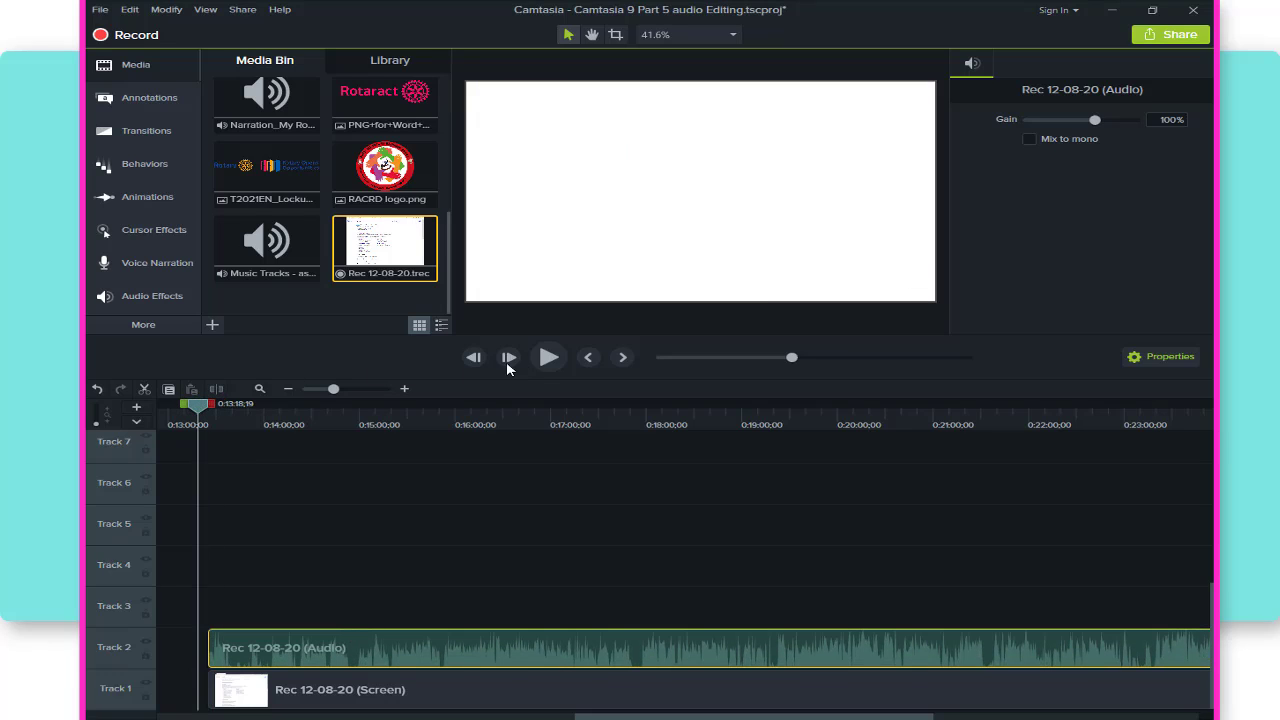
{"action": "left_click", "coordinate": [548, 358]}
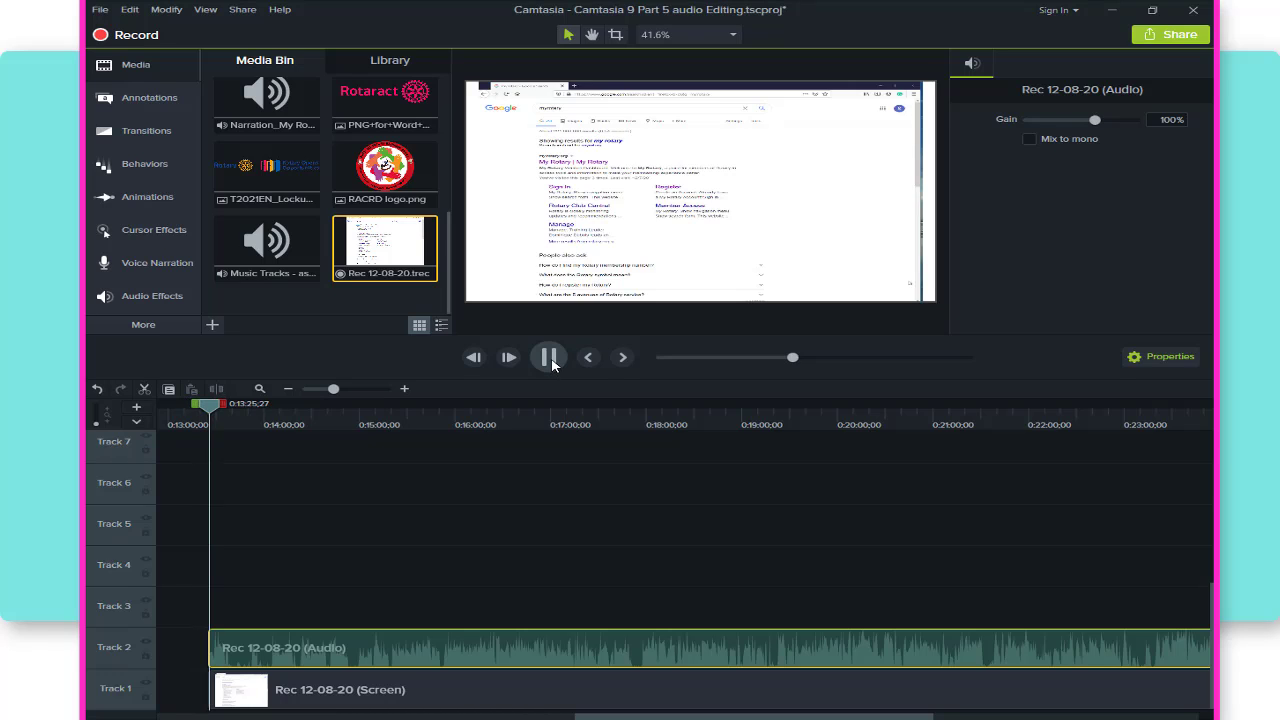
{"action": "left_click", "coordinate": [550, 360]}
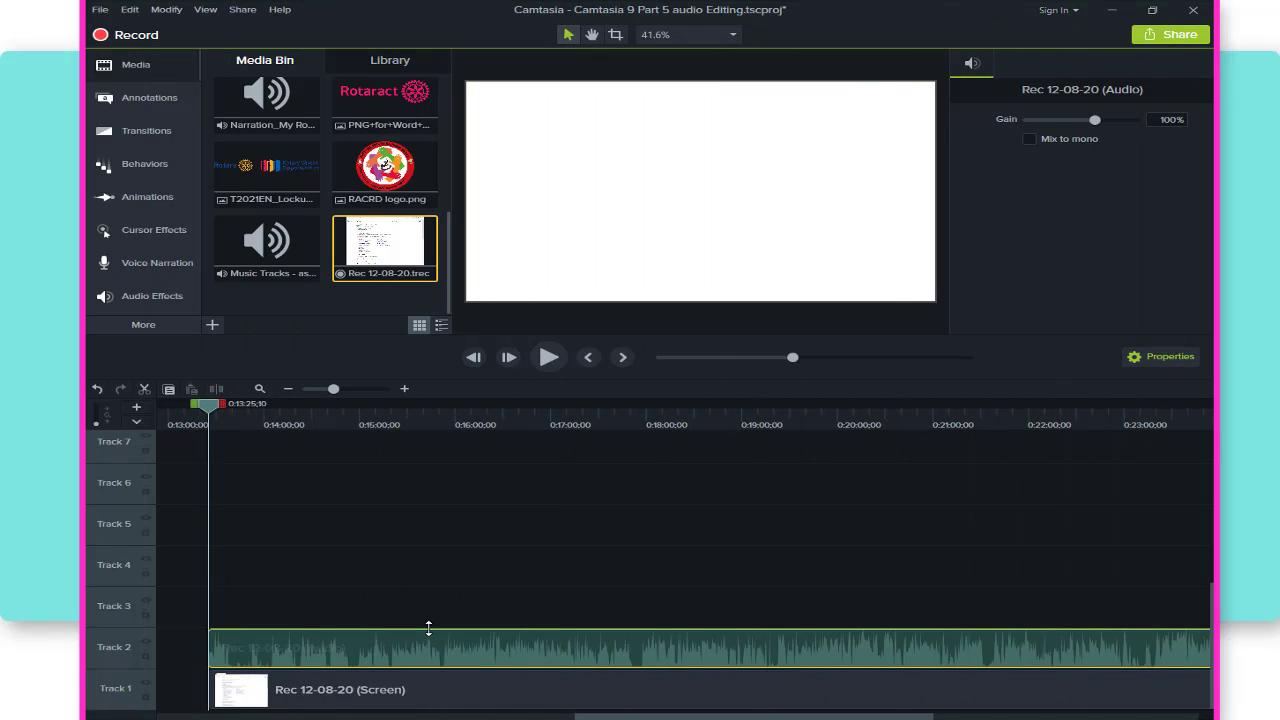
{"action": "mouse_move", "coordinate": [428, 630]}
{"action": "left_mouse_down"}
{"action": "mouse_move", "coordinate": [429, 660]}
{"action": "mouse_move", "coordinate": [436, 613]}
{"action": "mouse_move", "coordinate": [429, 643]}
{"action": "left_mouse_up"}
{"action": "left_click", "coordinate": [408, 570]}
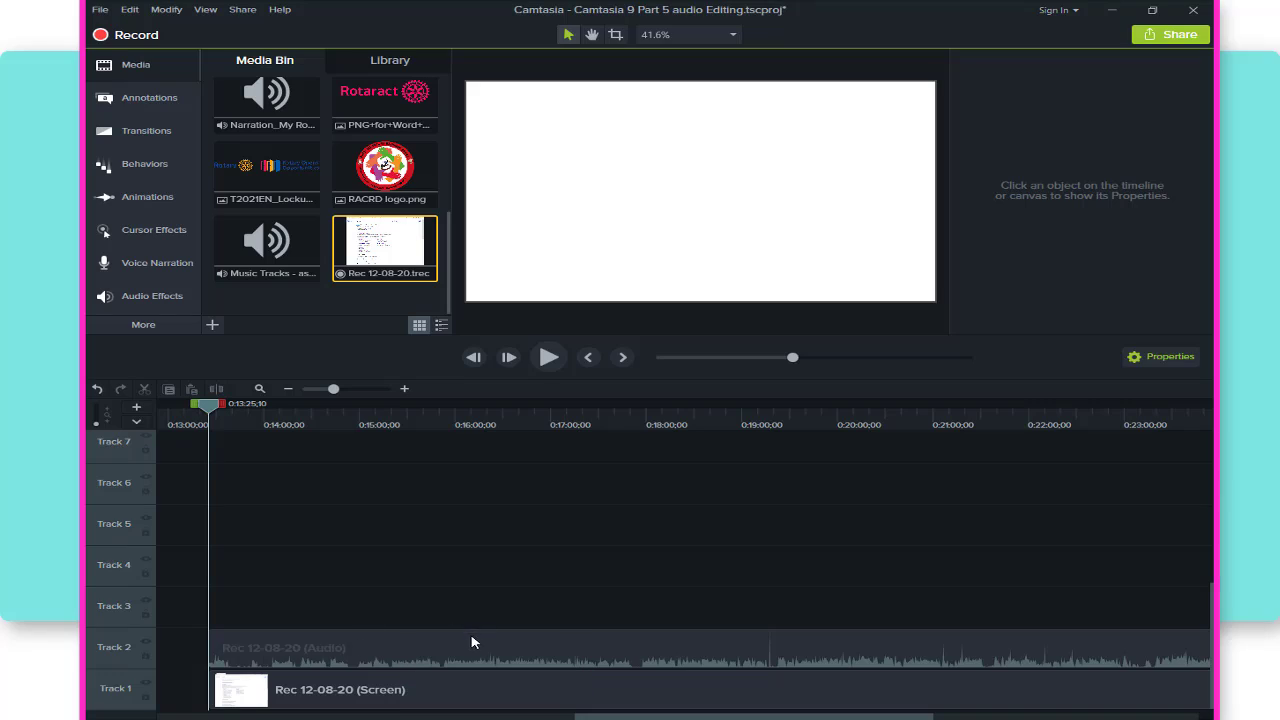
Add audio points to the Track 2 clip at about 0:16:15 and 0:17:07 and raise the volume between them.
{"action": "left_click", "coordinate": [455, 662]}
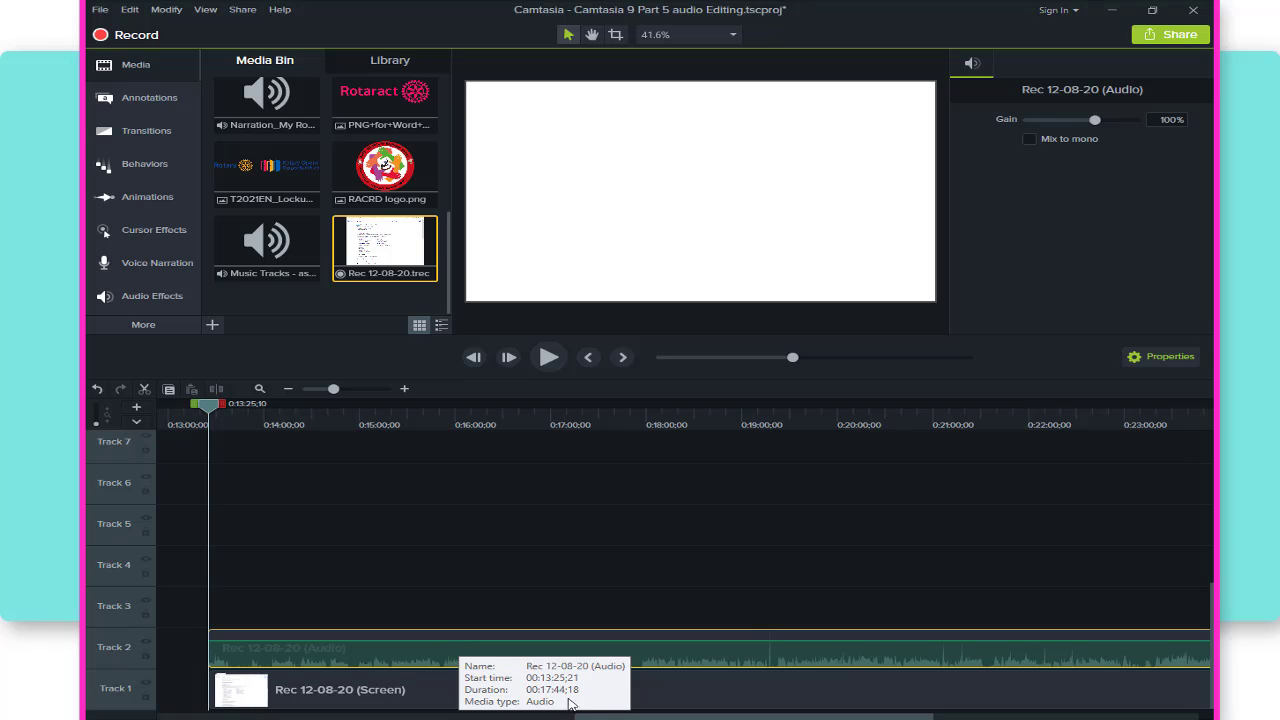
{"action": "left_click_drag", "start_coordinate": [208, 416], "coordinate": [477, 416]}
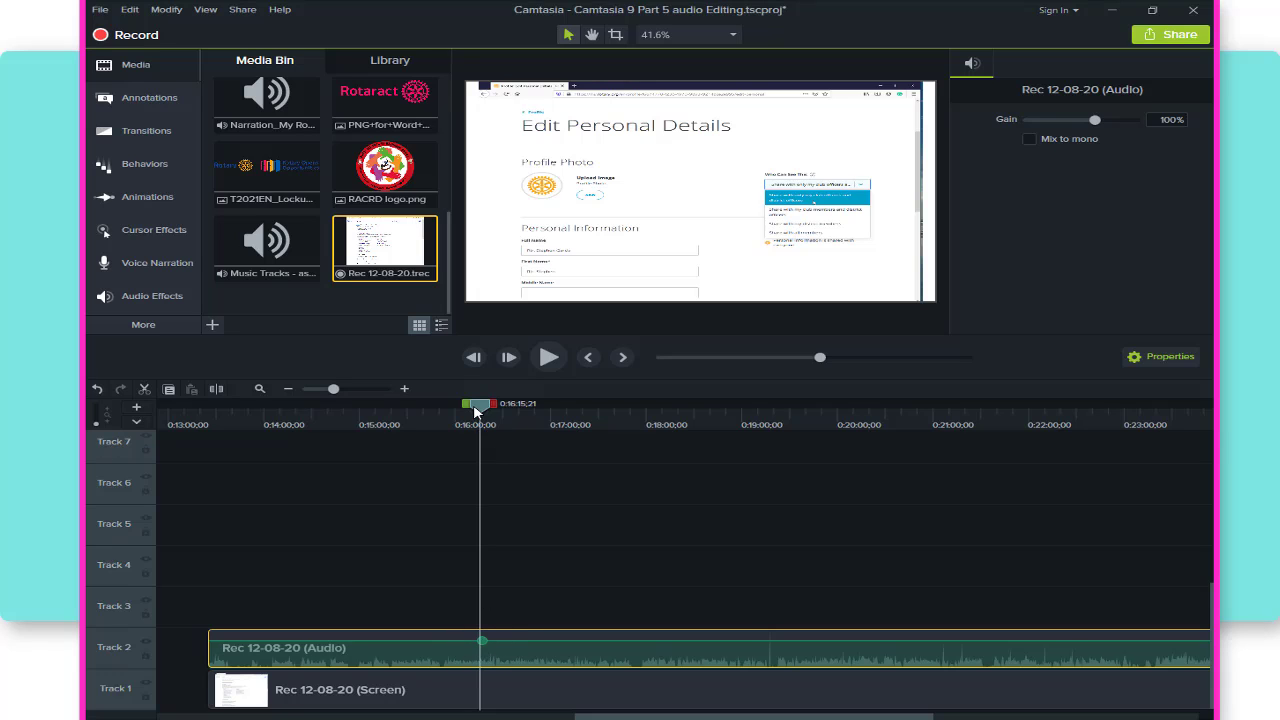
{"action": "left_click_drag", "start_coordinate": [480, 409], "coordinate": [563, 418]}
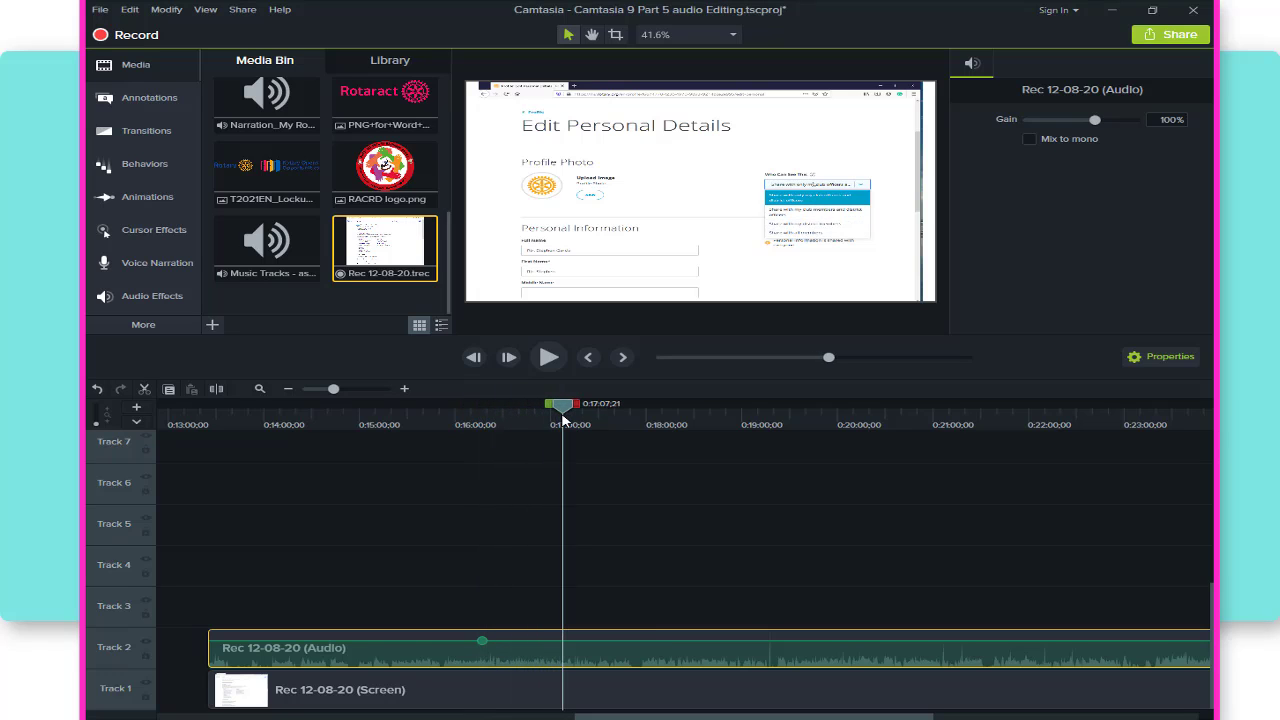
{"action": "double_click", "coordinate": [561, 641]}
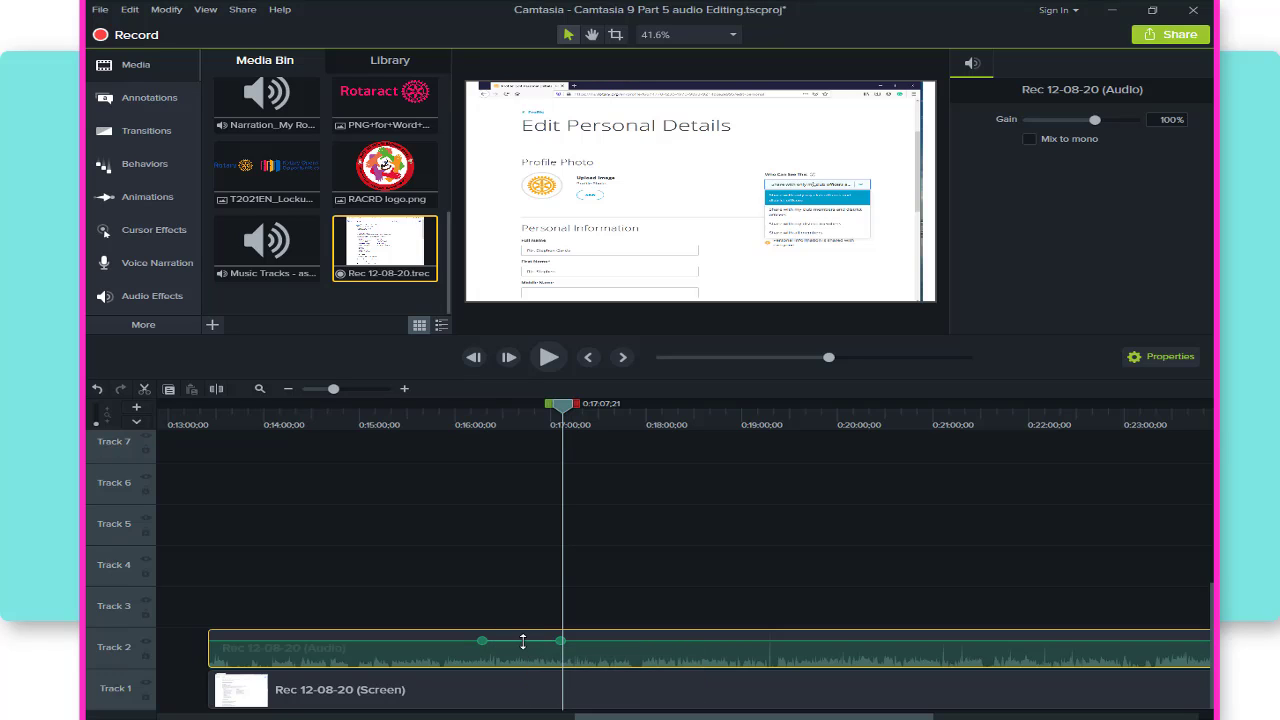
{"action": "left_click_drag", "start_coordinate": [521, 641], "coordinate": [521, 637]}
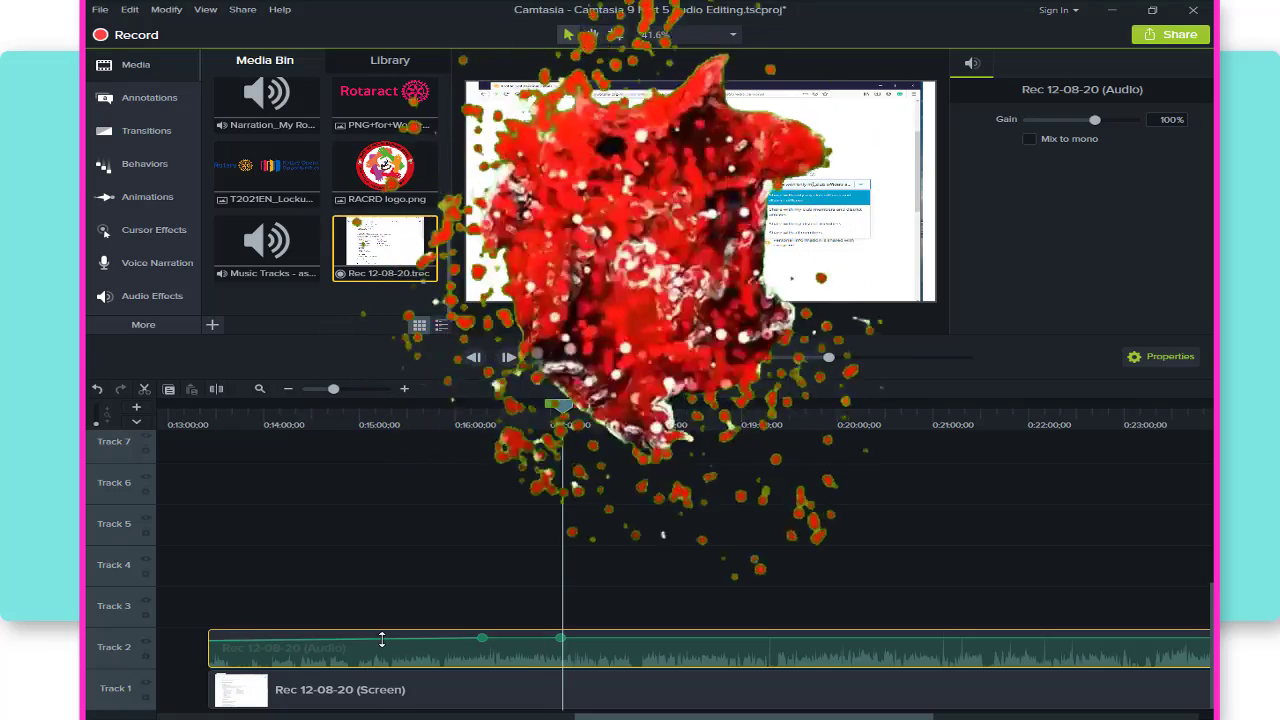
Add audio points near 0:15:00, 0:18:15 and 0:19:35, lowering the volume before the first and between the last two.
{"action": "double_click", "coordinate": [381, 638]}
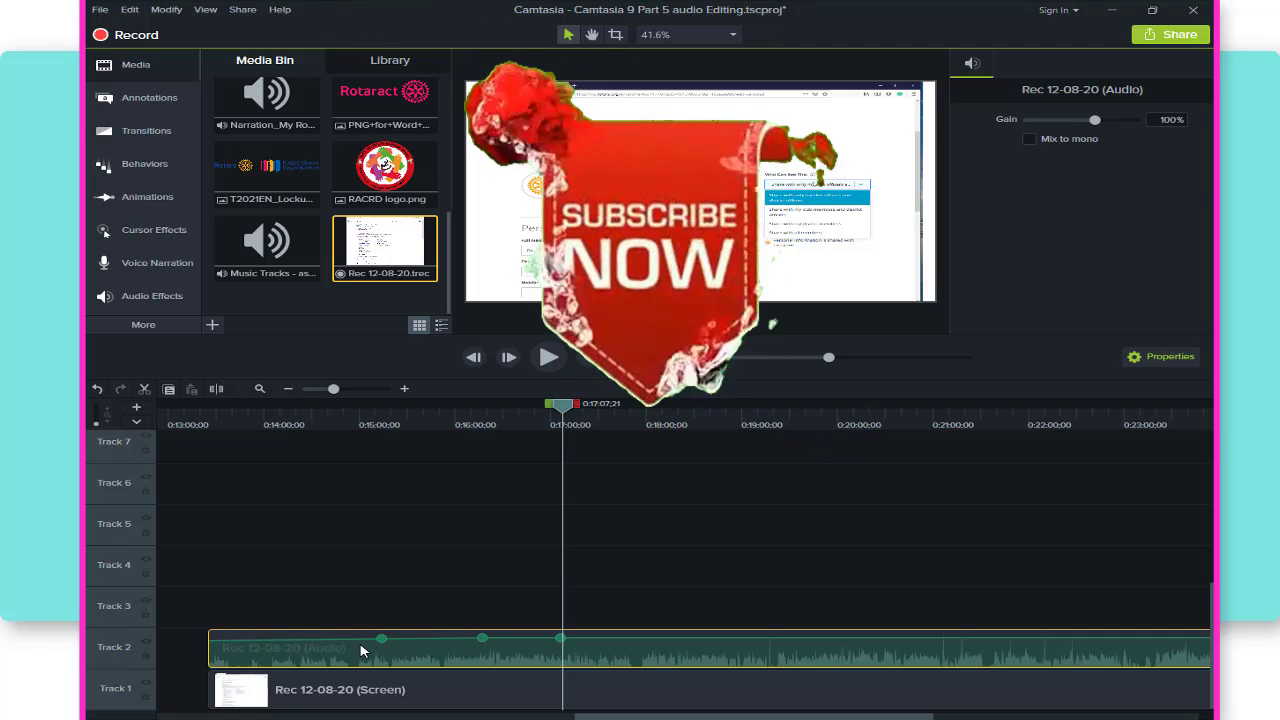
{"action": "left_click_drag", "start_coordinate": [351, 639], "coordinate": [352, 644]}
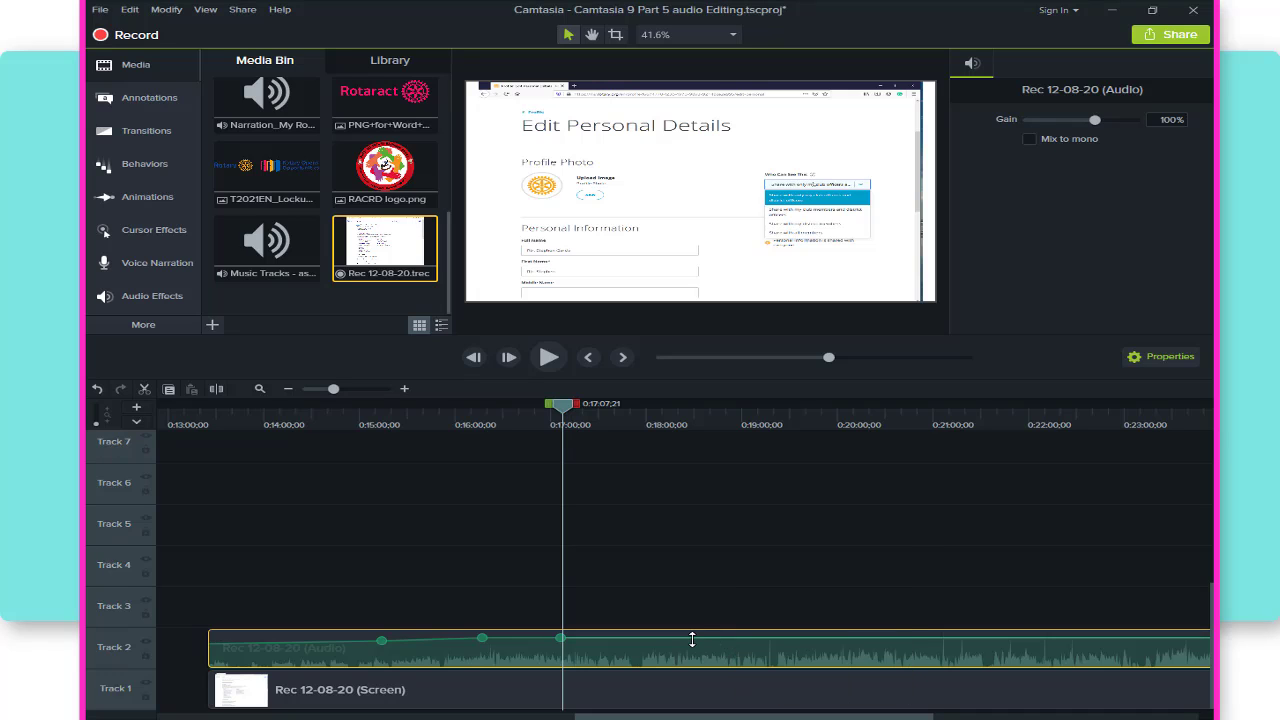
{"action": "left_click", "coordinate": [692, 638]}
{"action": "left_click", "coordinate": [818, 638]}
{"action": "left_click_drag", "start_coordinate": [761, 638], "coordinate": [761, 646]}
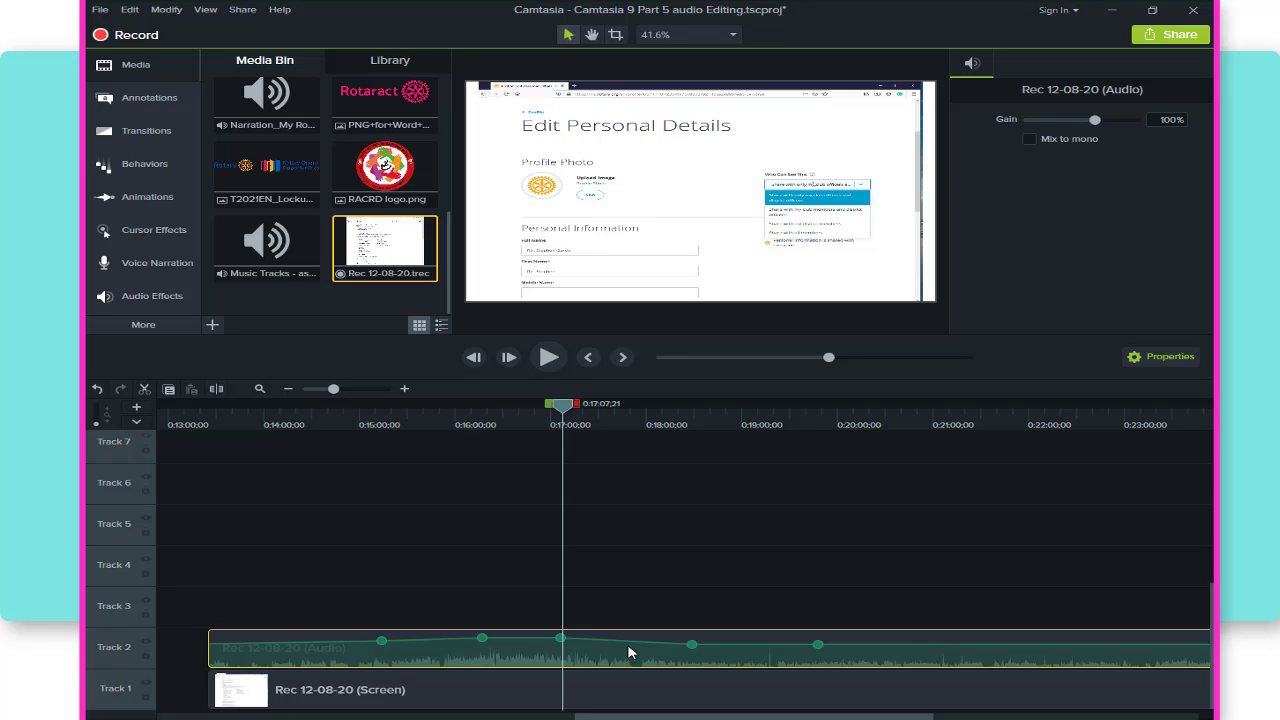
Undo all audio points and the volume changes made around them on the Track 2 clip, and deselect it.
{"action": "key", "text": "ctrl+z"}
{"action": "key", "text": "ctrl+z"}
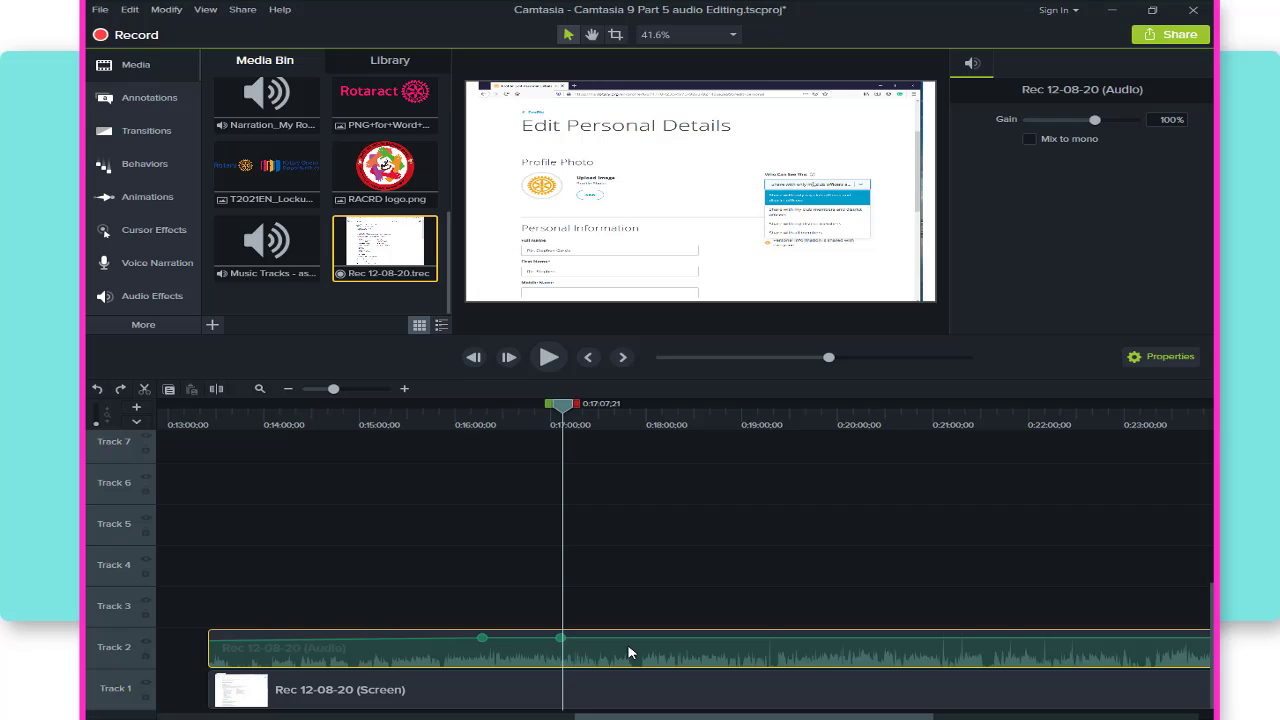
{"action": "key", "text": "ctrl+z"}
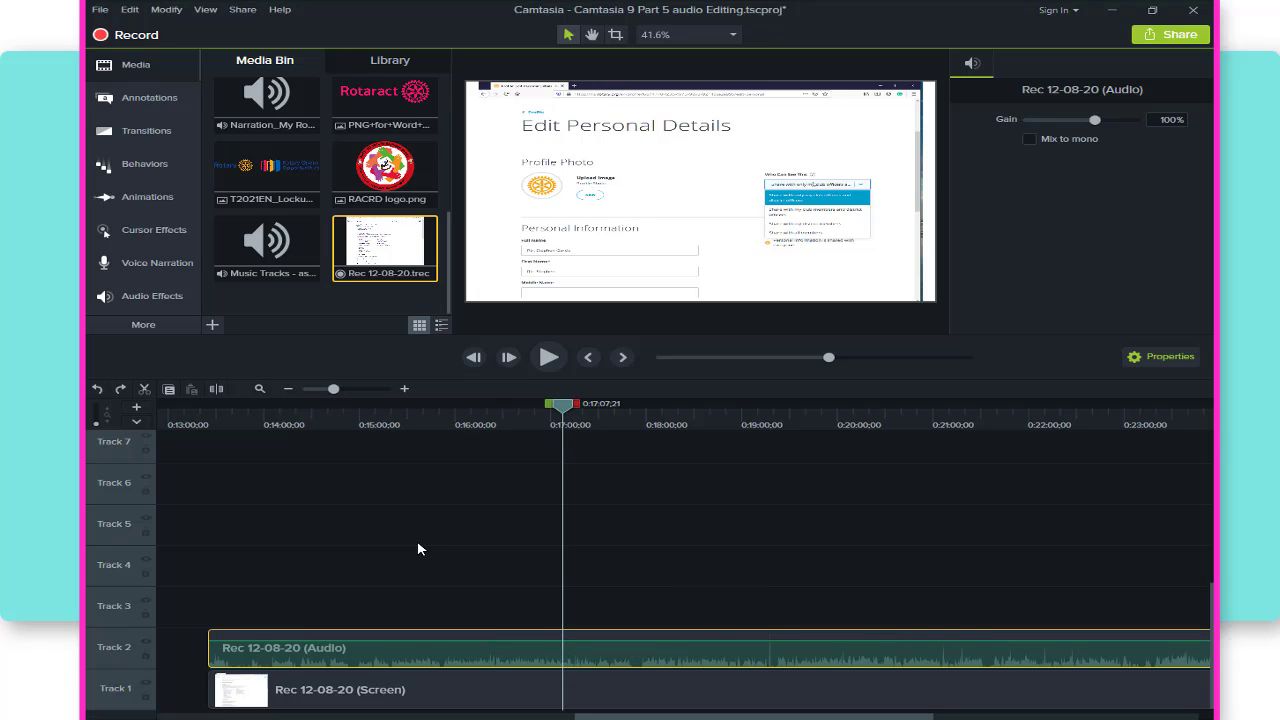
{"action": "left_click", "coordinate": [556, 503]}
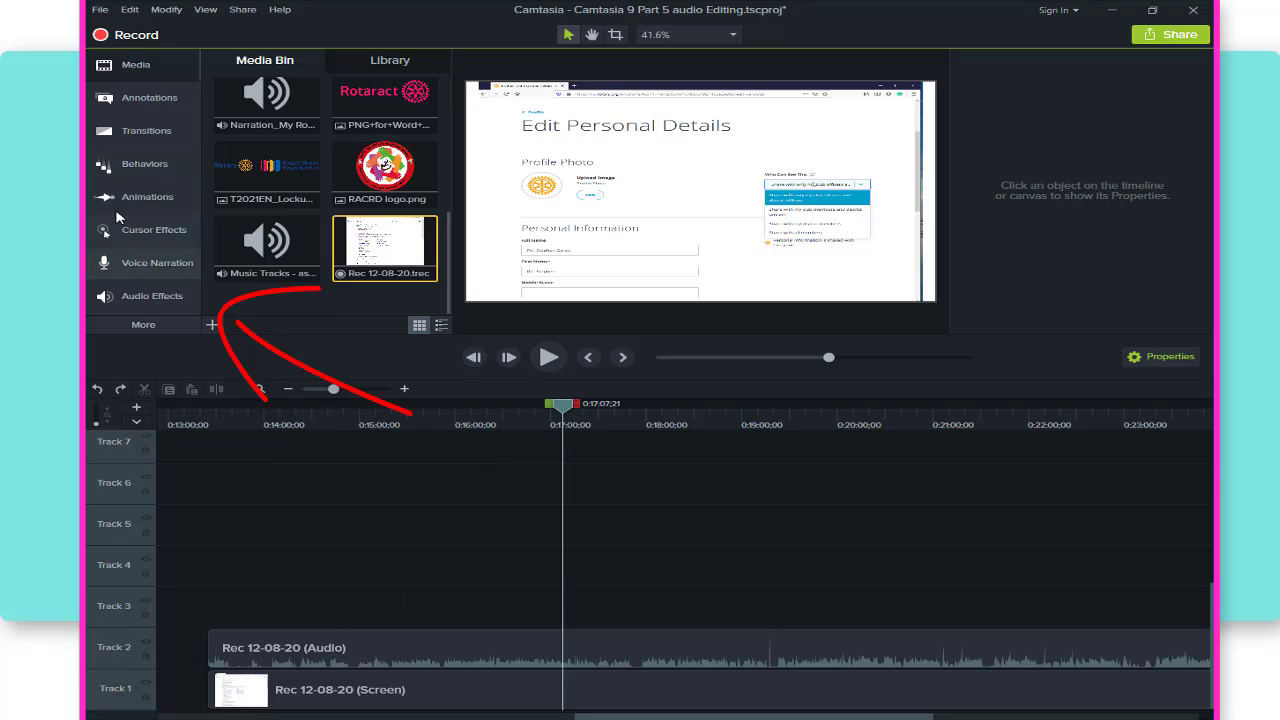
Apply the Fade In audio effect to the Rec 12-08-20 audio clip on Track 2 and inspect the ramp at its start.
{"action": "left_click", "coordinate": [129, 297]}
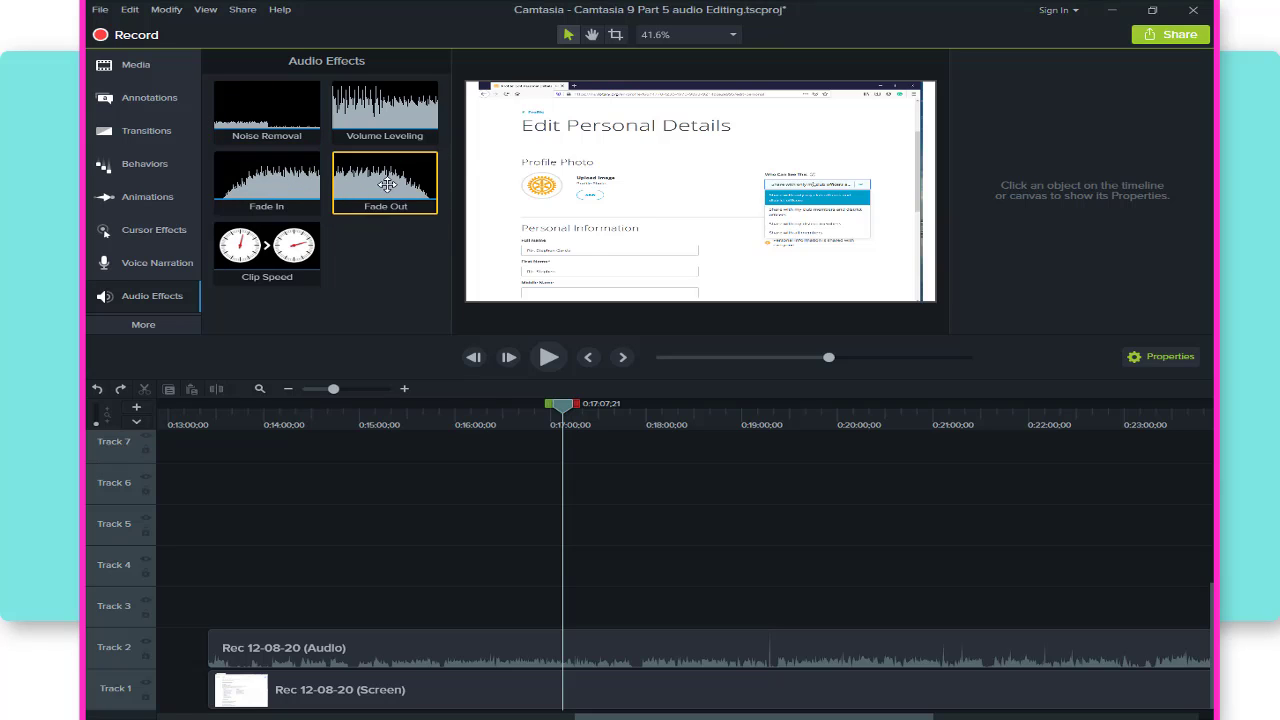
{"action": "left_click_drag", "start_coordinate": [278, 183], "coordinate": [270, 643]}
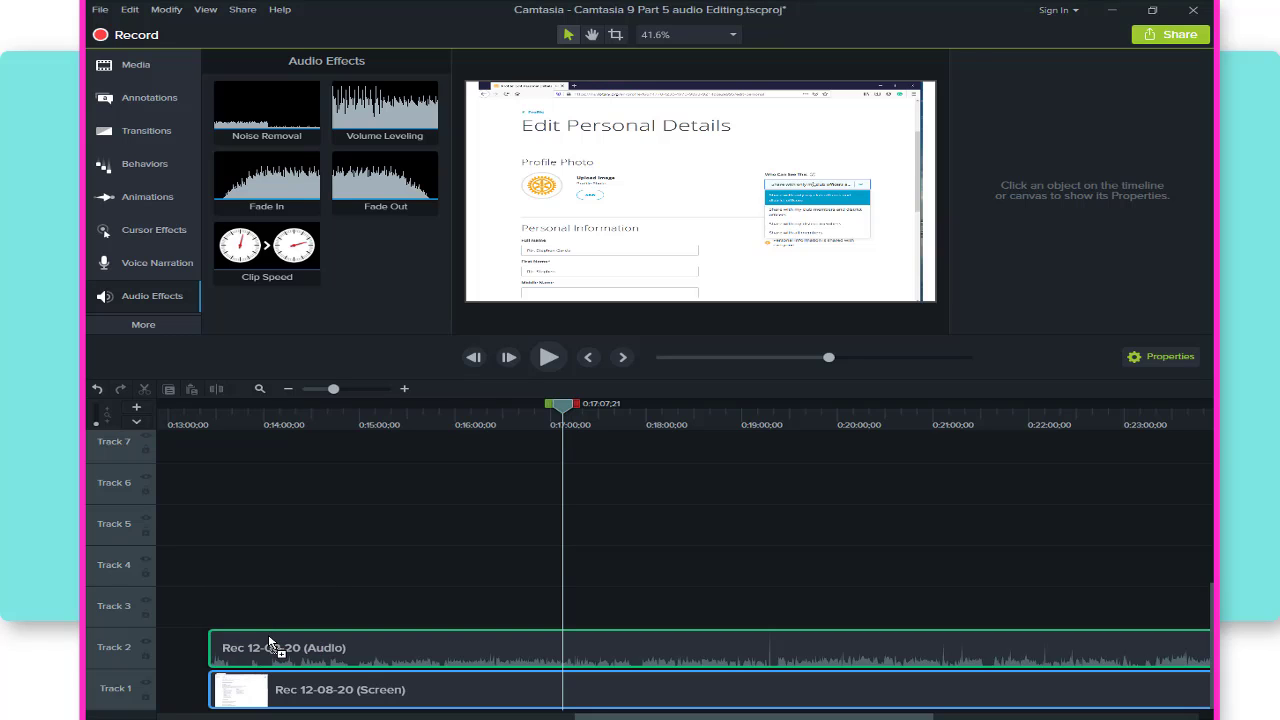
{"action": "left_click_drag", "start_coordinate": [270, 645], "coordinate": [270, 640]}
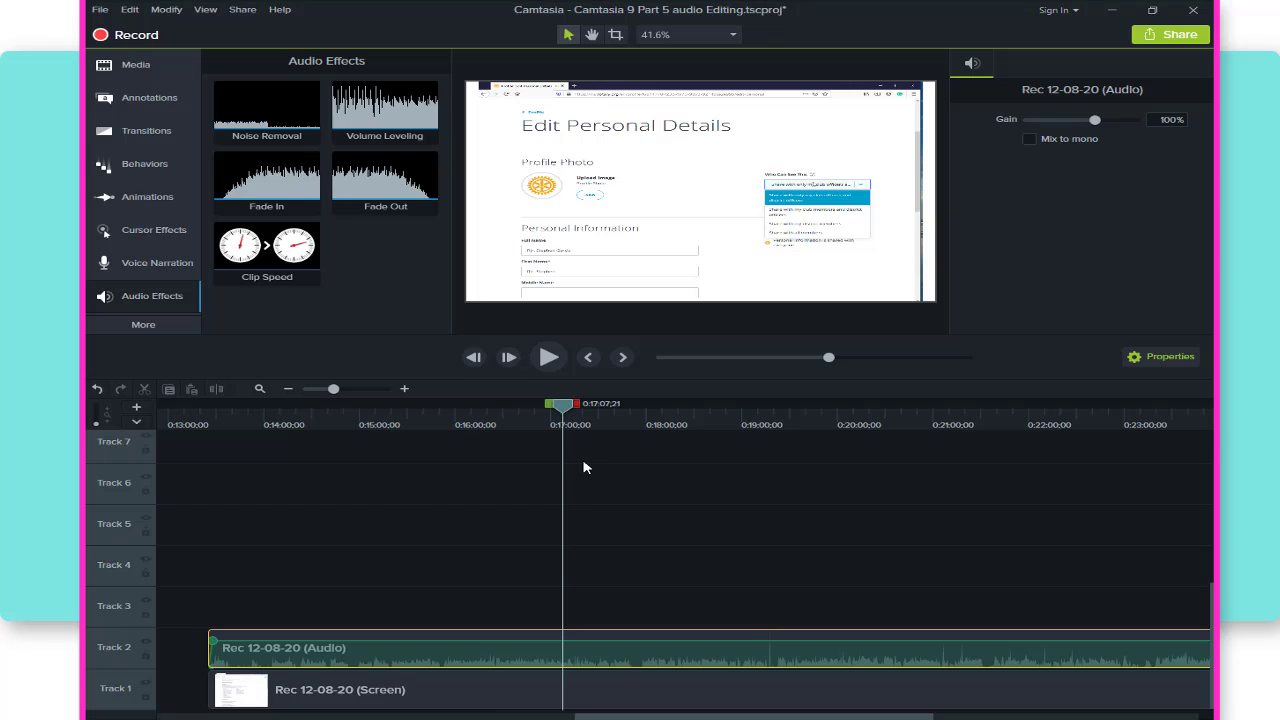
{"action": "left_click_drag", "start_coordinate": [565, 405], "coordinate": [184, 405]}
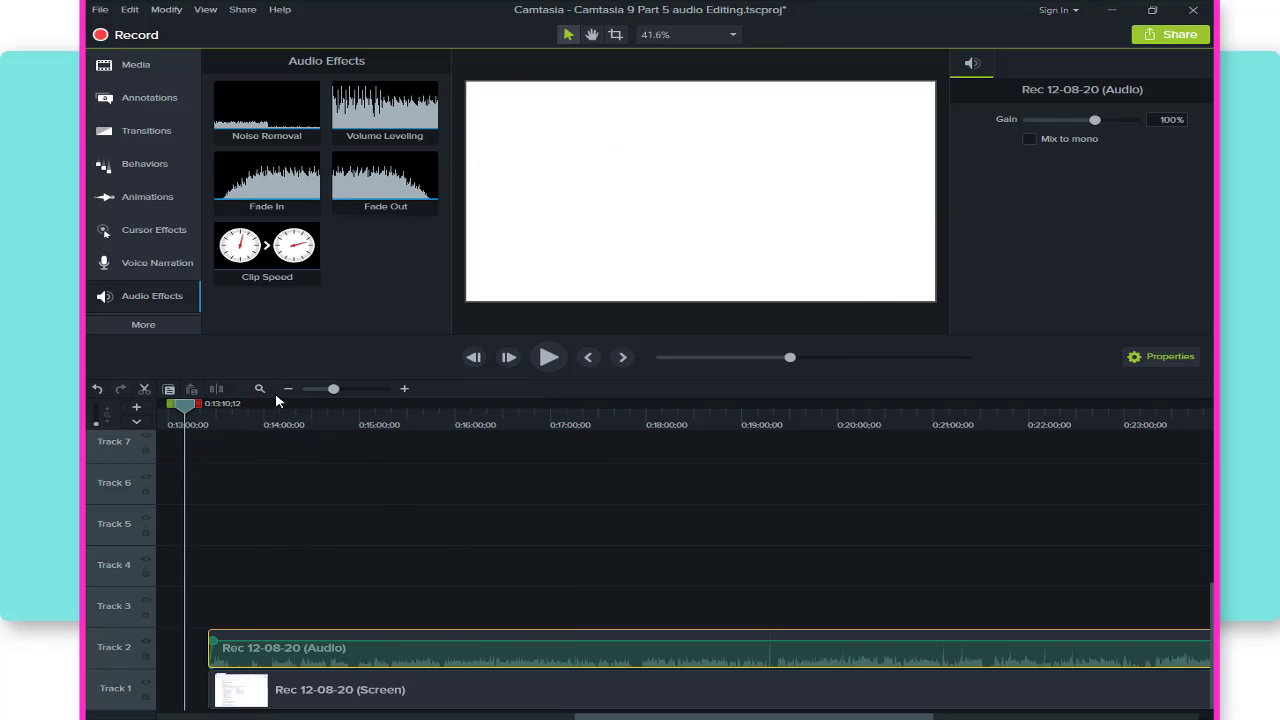
{"action": "left_click", "coordinate": [405, 388]}
{"action": "left_click", "coordinate": [406, 388]}
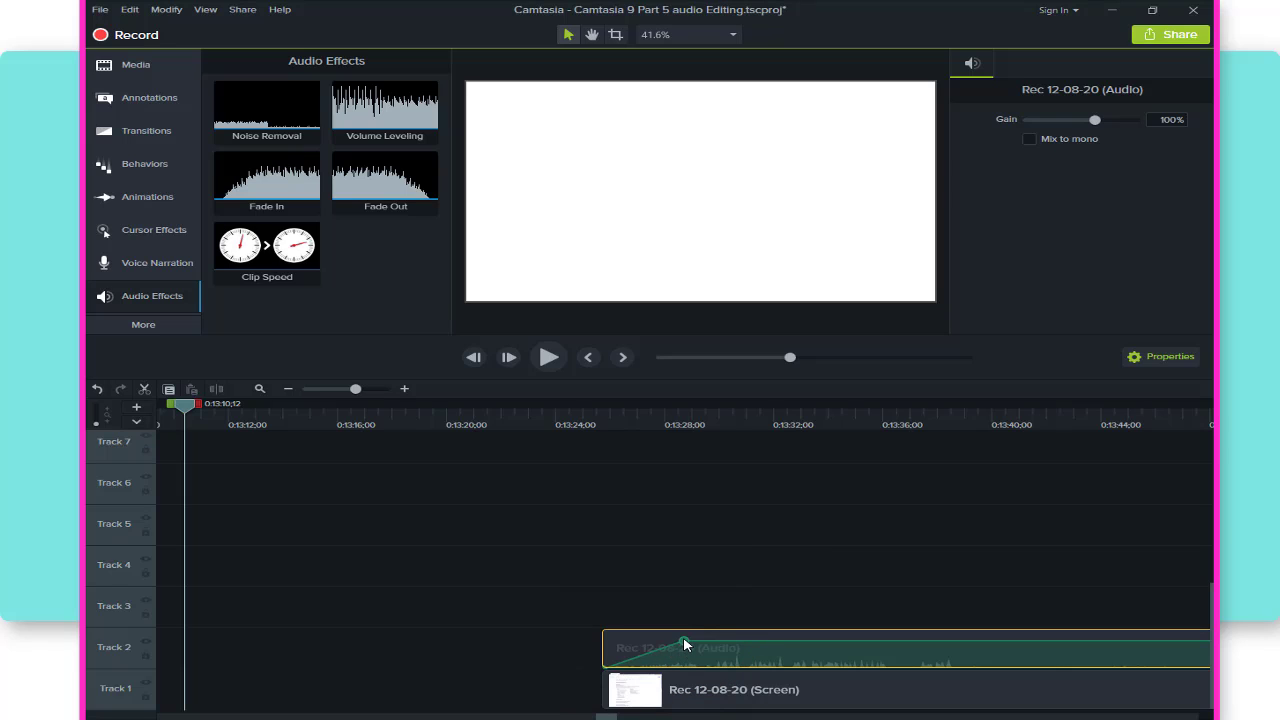
Apply the Fade Out audio effect to the Rec 12-08-20 audio clip on Track 2 and inspect the ramp at its end.
{"action": "left_click", "coordinate": [289, 390]}
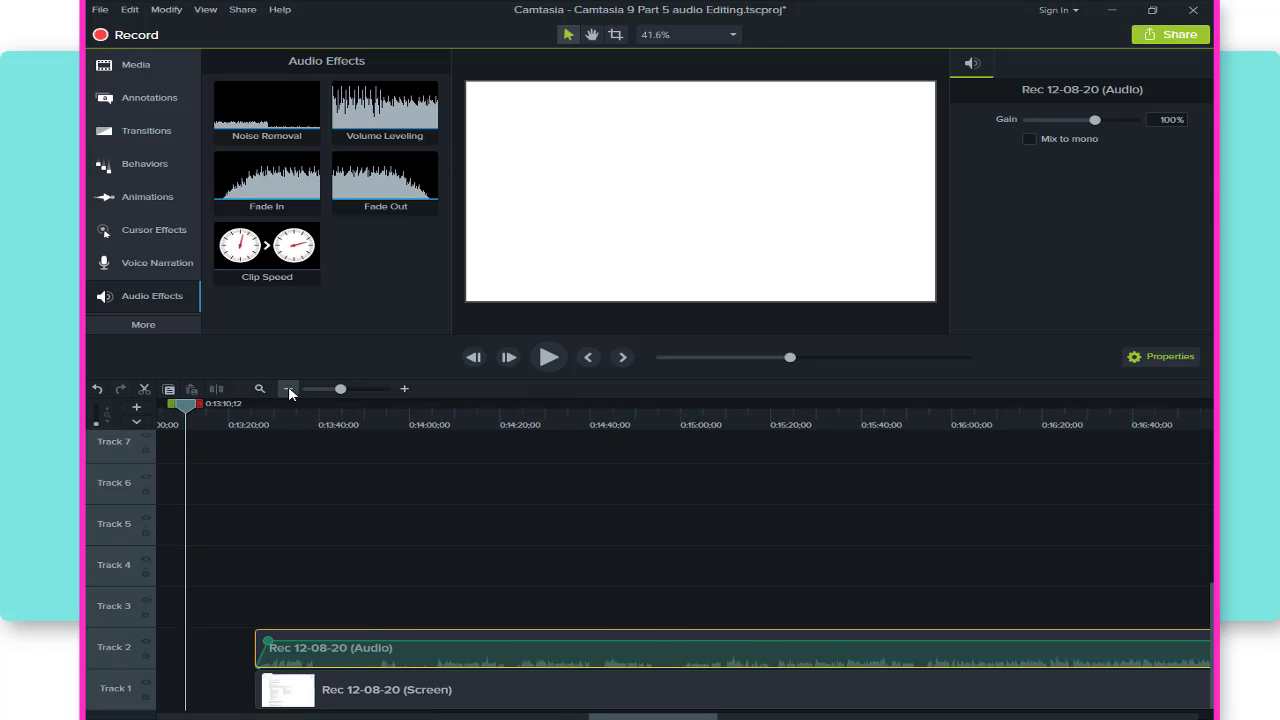
{"action": "left_click", "coordinate": [288, 389]}
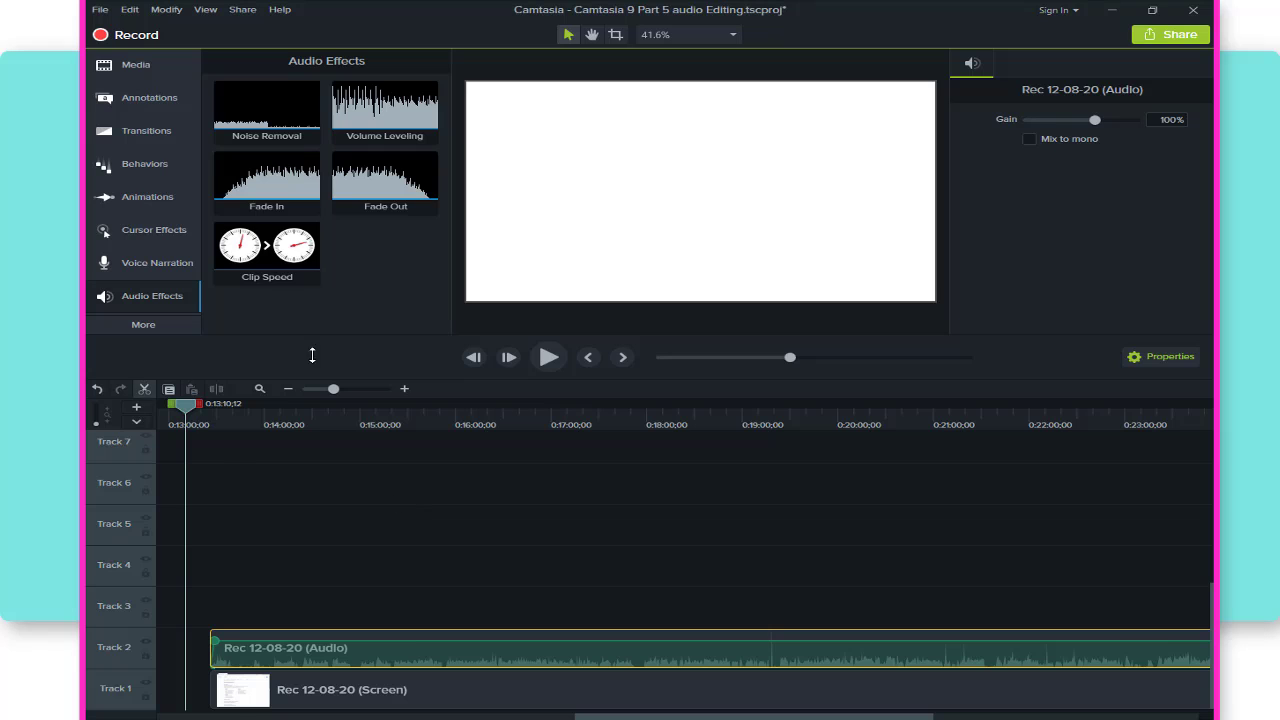
{"action": "left_click_drag", "start_coordinate": [372, 182], "coordinate": [803, 645]}
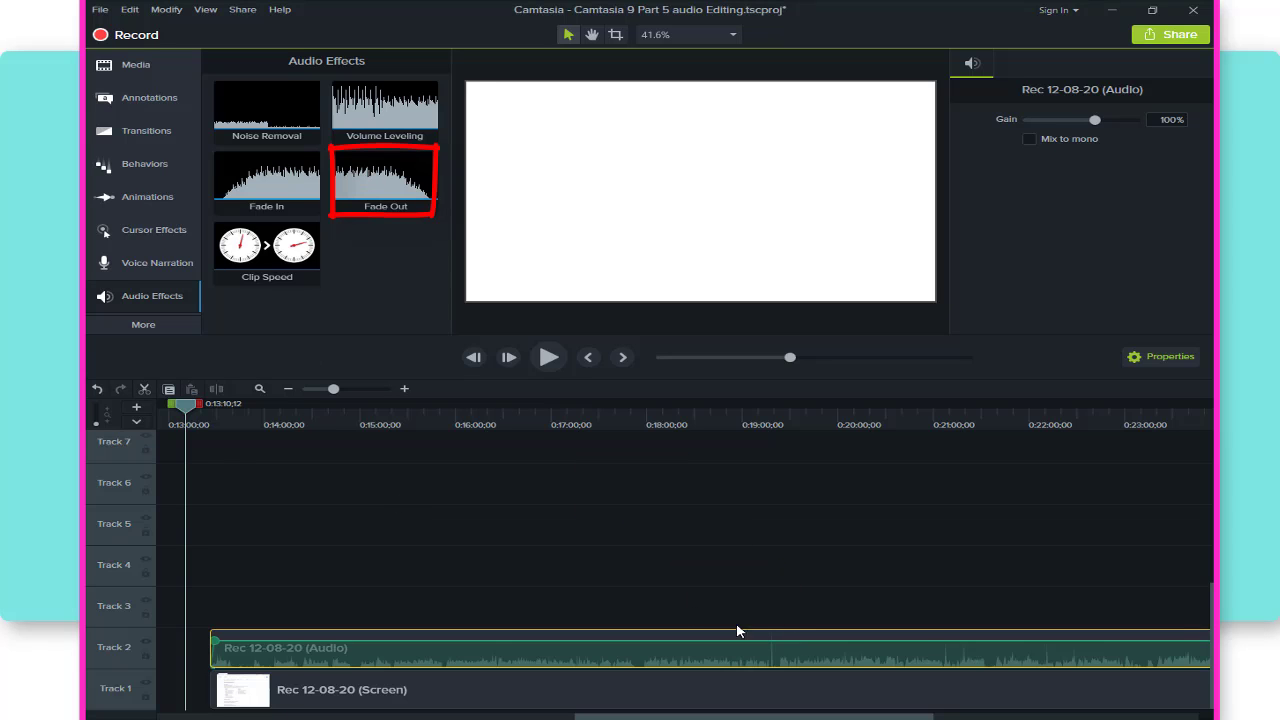
{"action": "left_click_drag", "start_coordinate": [187, 408], "coordinate": [833, 435]}
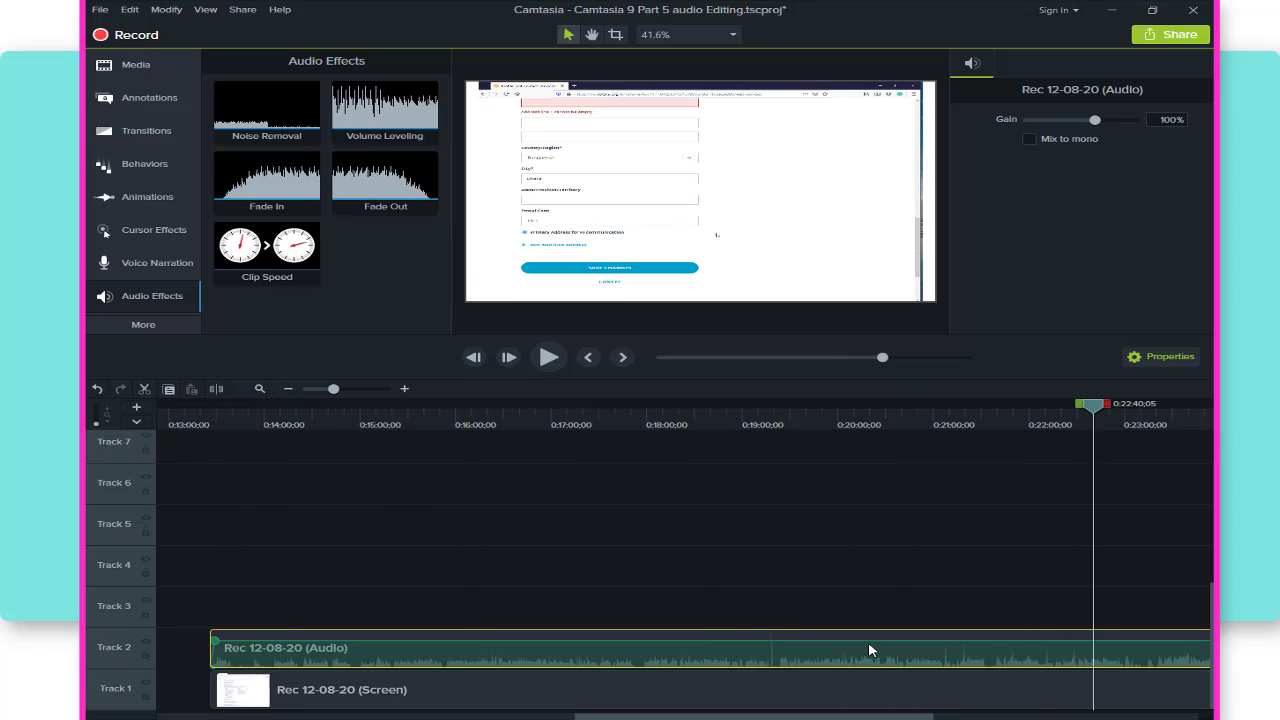
{"action": "left_click_drag", "start_coordinate": [755, 716], "coordinate": [1022, 716]}
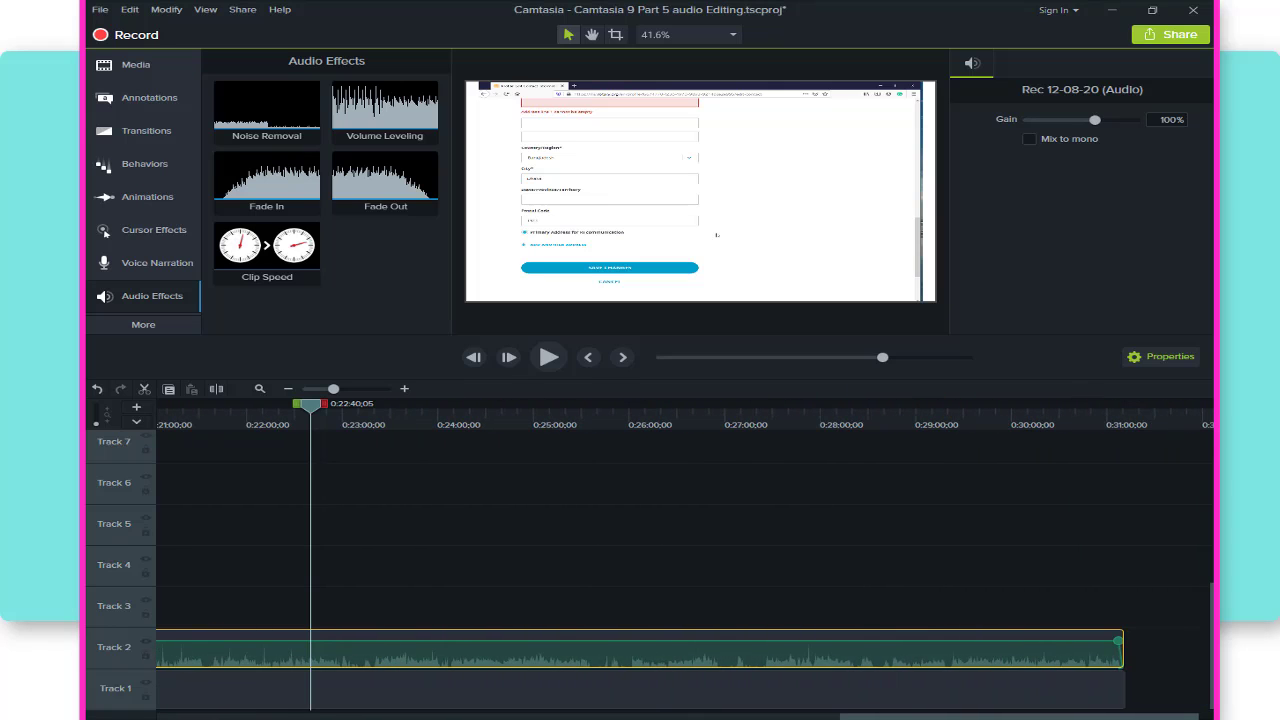
{"action": "left_click_drag", "start_coordinate": [322, 412], "coordinate": [980, 517]}
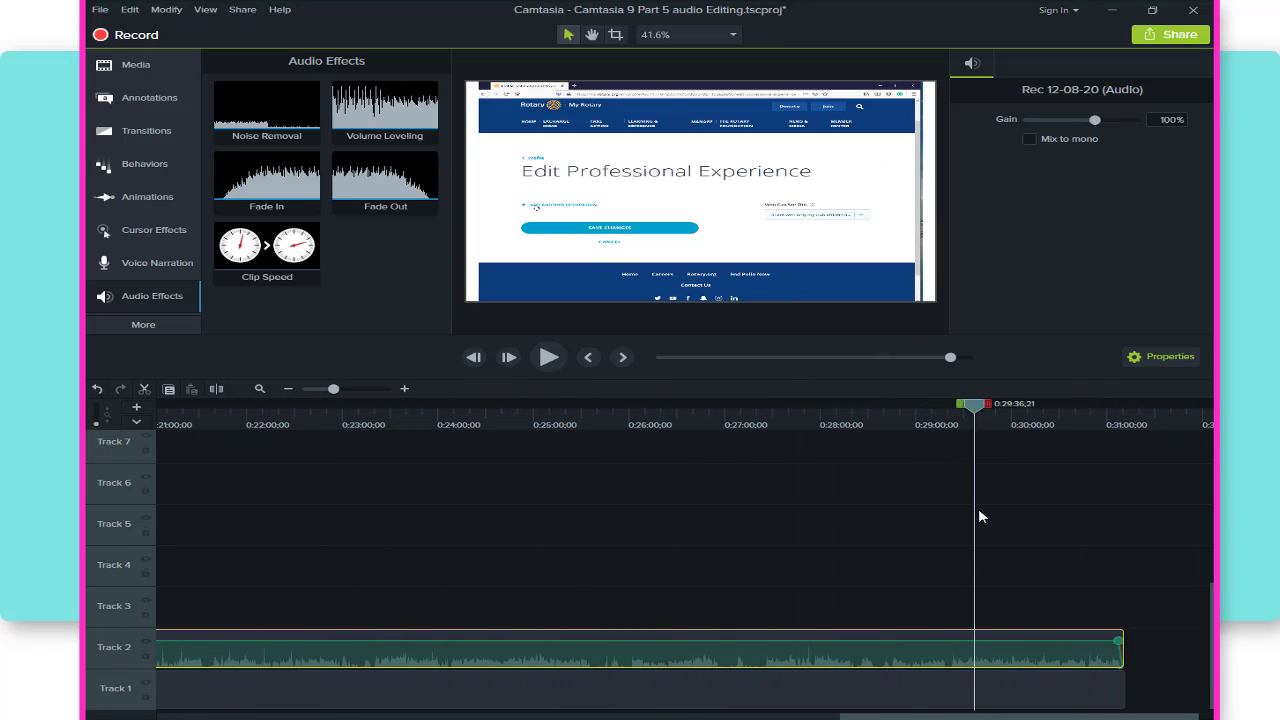
{"action": "left_click", "coordinate": [404, 388]}
{"action": "left_click", "coordinate": [404, 388]}
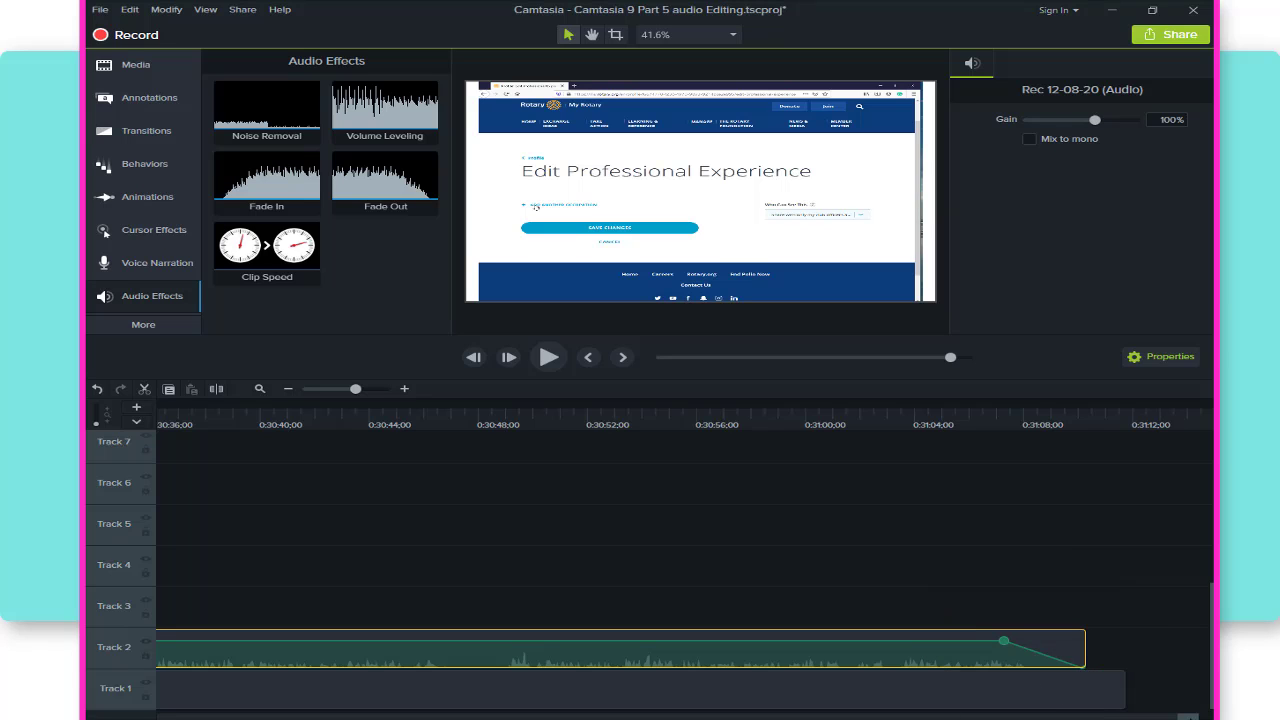
Mark the timeline range from 0:15:49;08 to 0:16:14;21.
{"action": "left_click_drag", "start_coordinate": [1184, 717], "coordinate": [1117, 717]}
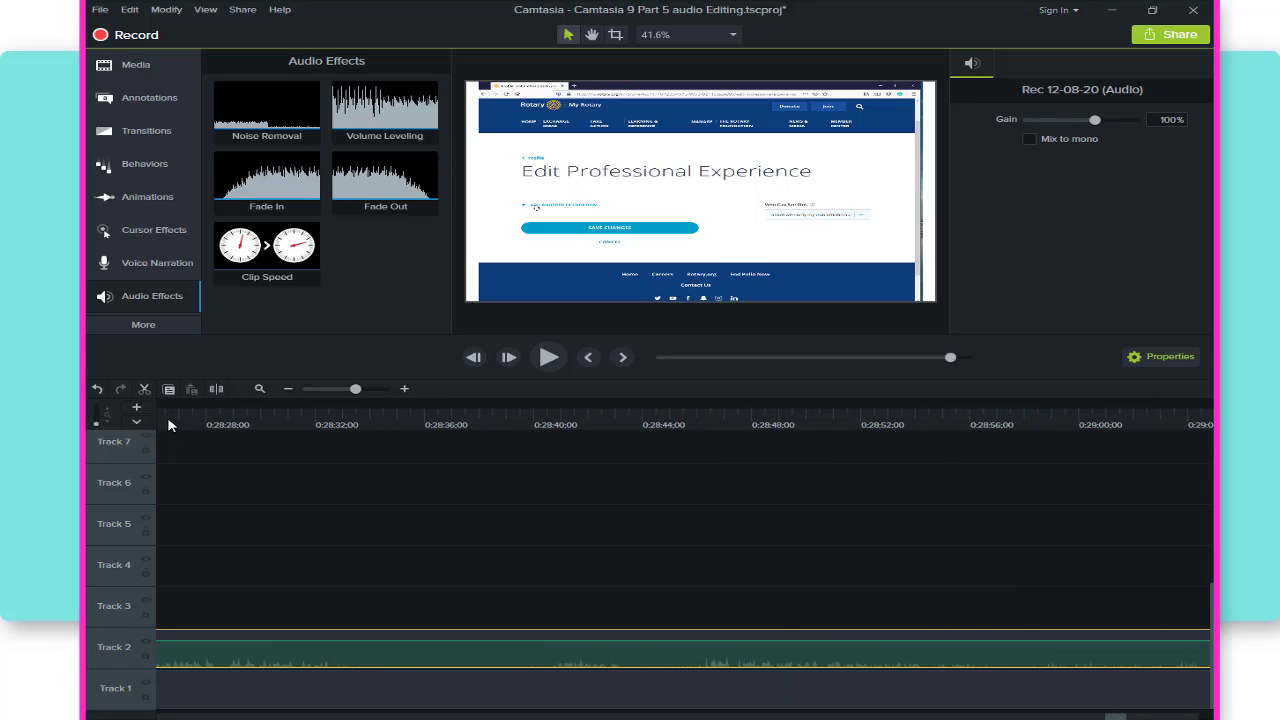
{"action": "left_click", "coordinate": [287, 389]}
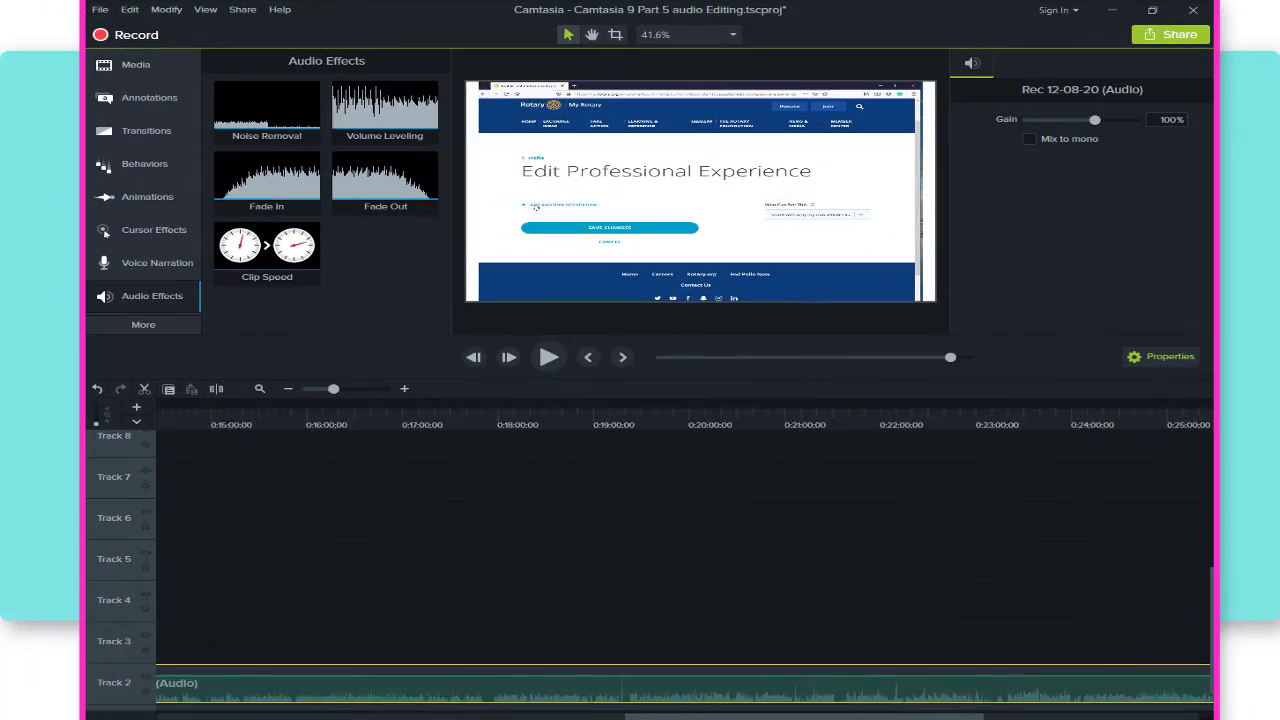
{"action": "left_click_drag", "start_coordinate": [880, 717], "coordinate": [862, 717]}
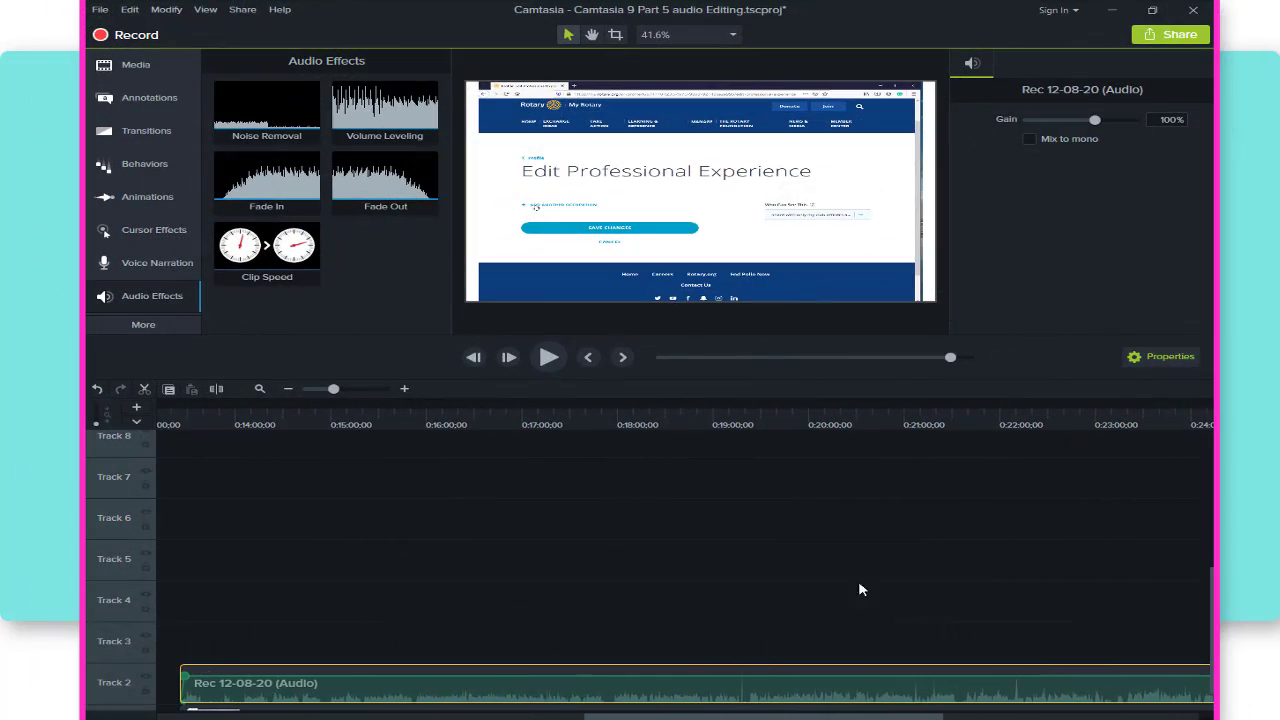
{"action": "left_click", "coordinate": [411, 424]}
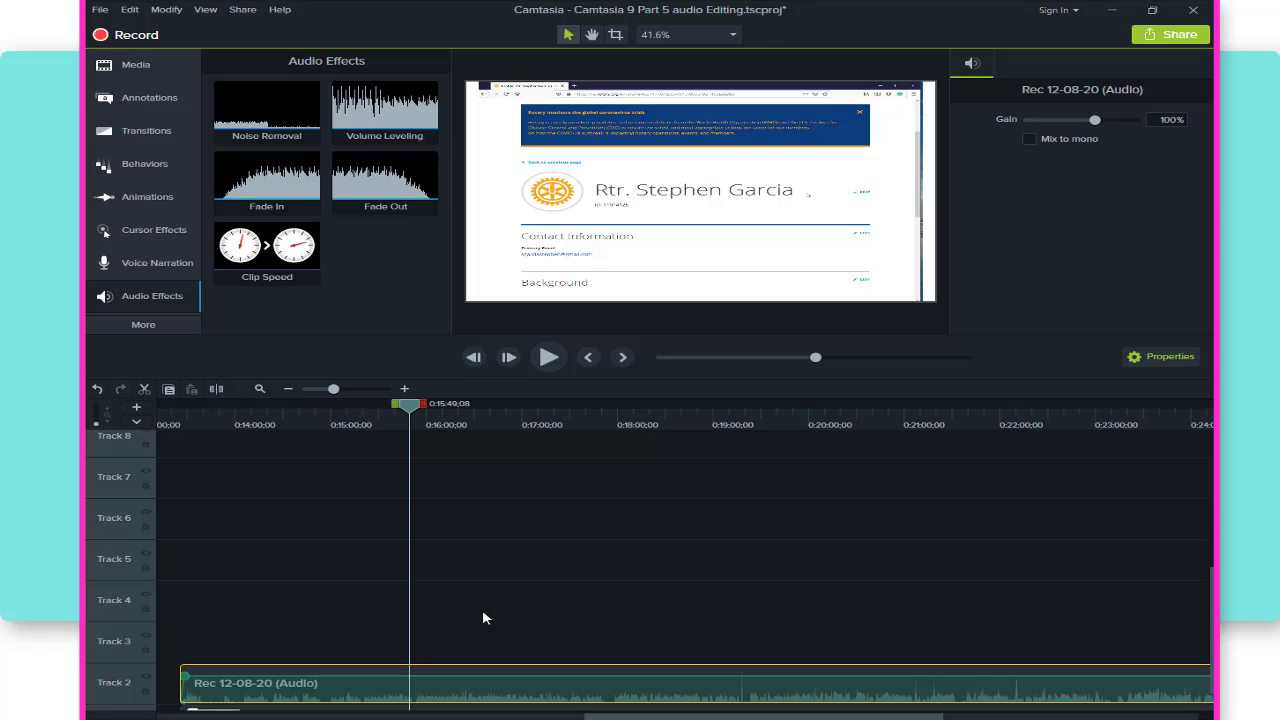
{"action": "left_click_drag", "start_coordinate": [420, 408], "coordinate": [451, 404]}
Select the Rec 12-08-20 Screen and Audio clips individually and then together, and leave both deselected.
{"action": "scroll", "coordinate": [555, 535], "scroll_direction": "down", "scroll_amount": 1}
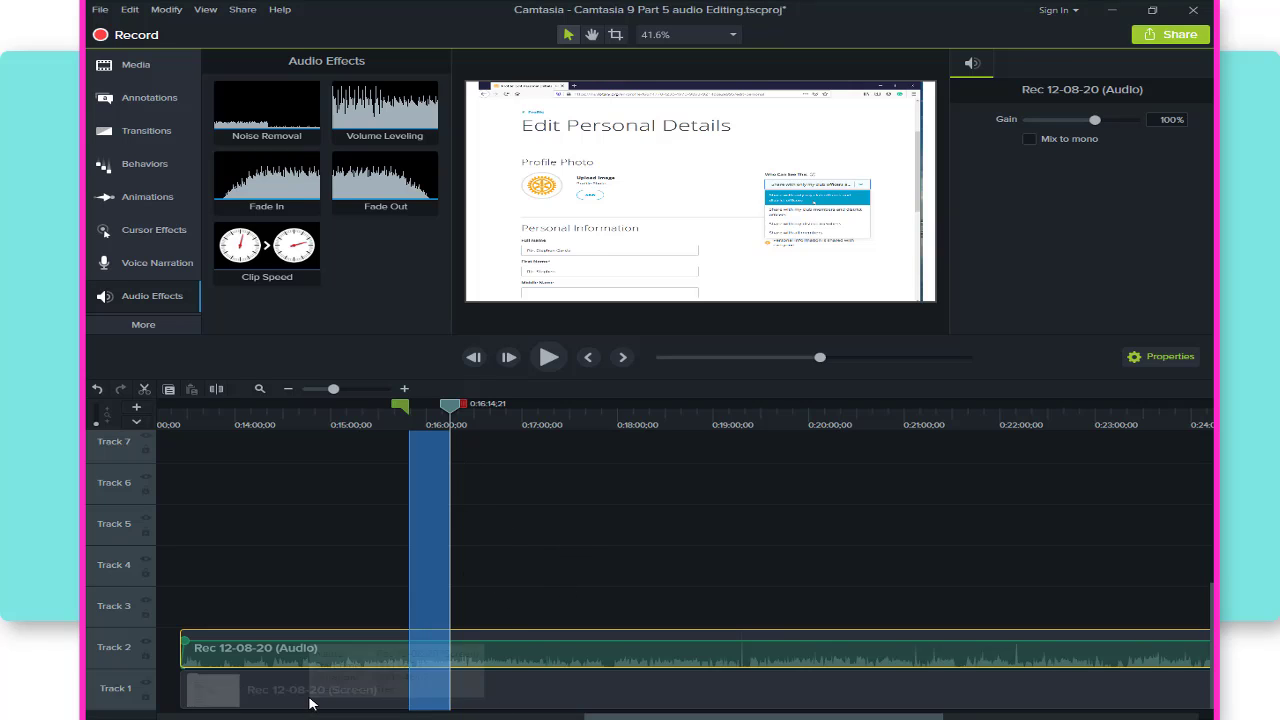
{"action": "left_click", "coordinate": [340, 695]}
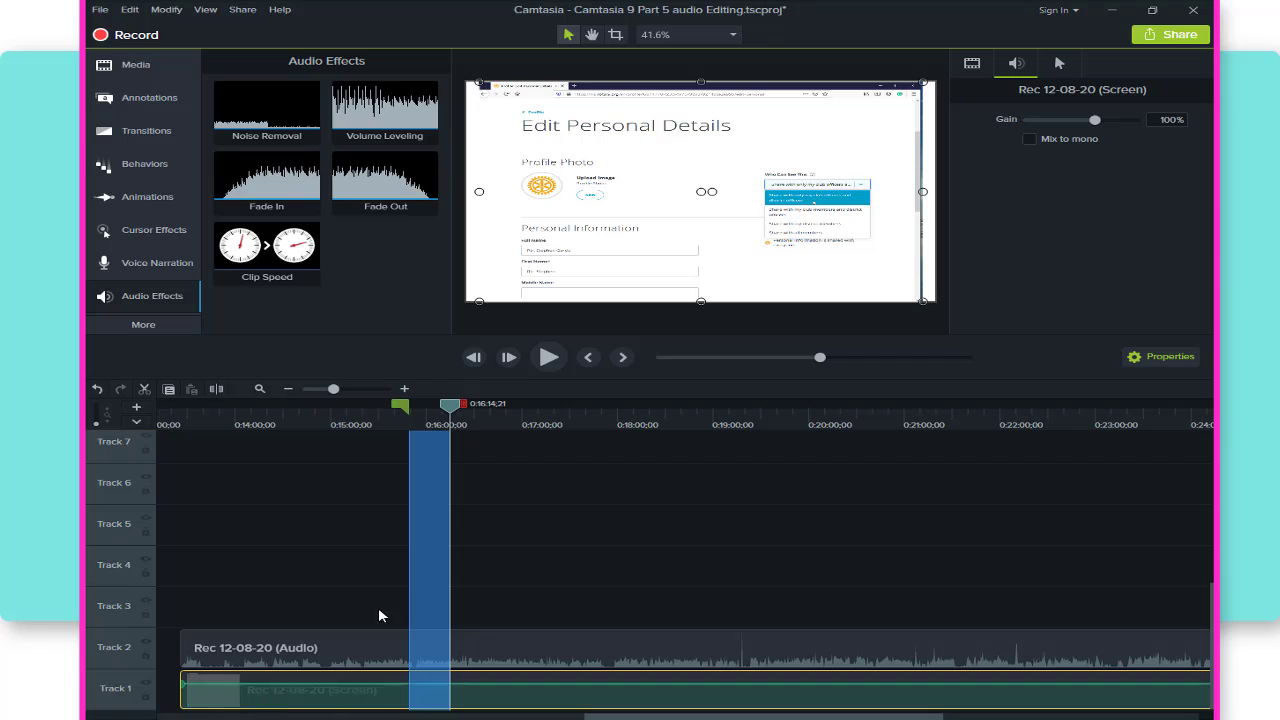
{"action": "left_click", "coordinate": [560, 600]}
{"action": "left_click", "coordinate": [548, 650]}
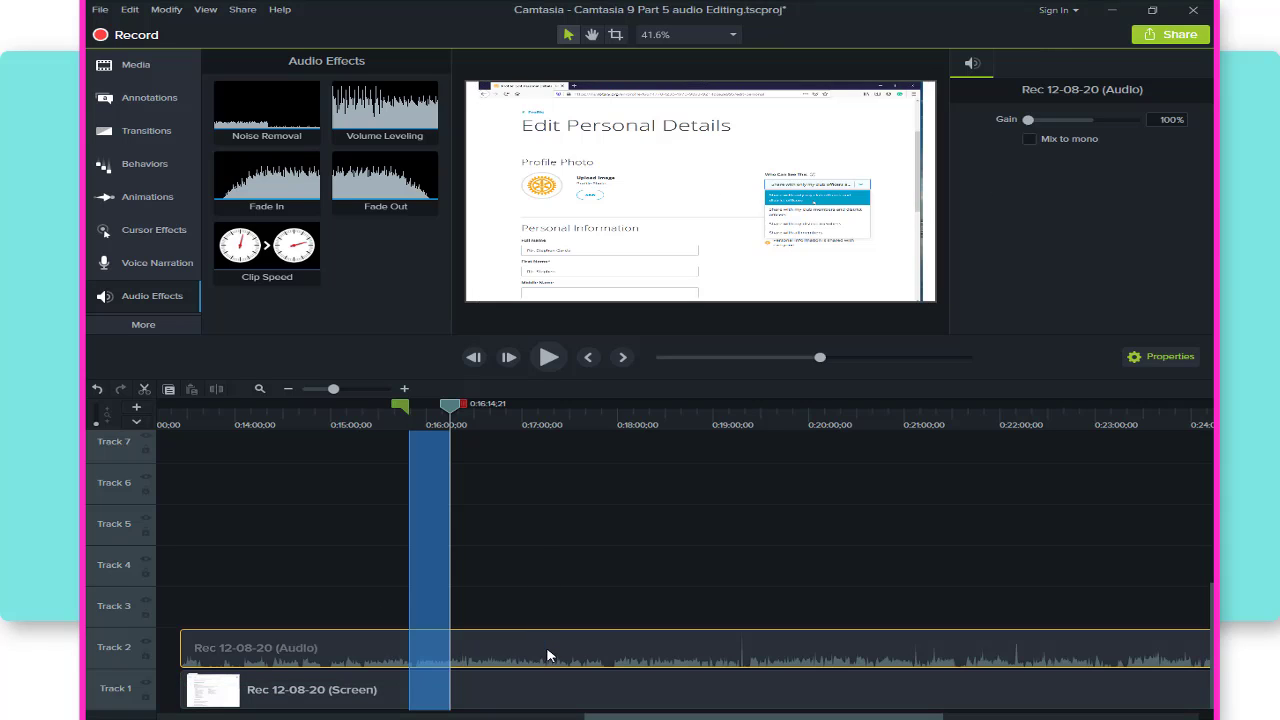
{"action": "left_click", "coordinate": [532, 541]}
{"action": "left_click_drag", "start_coordinate": [532, 541], "coordinate": [536, 624]}
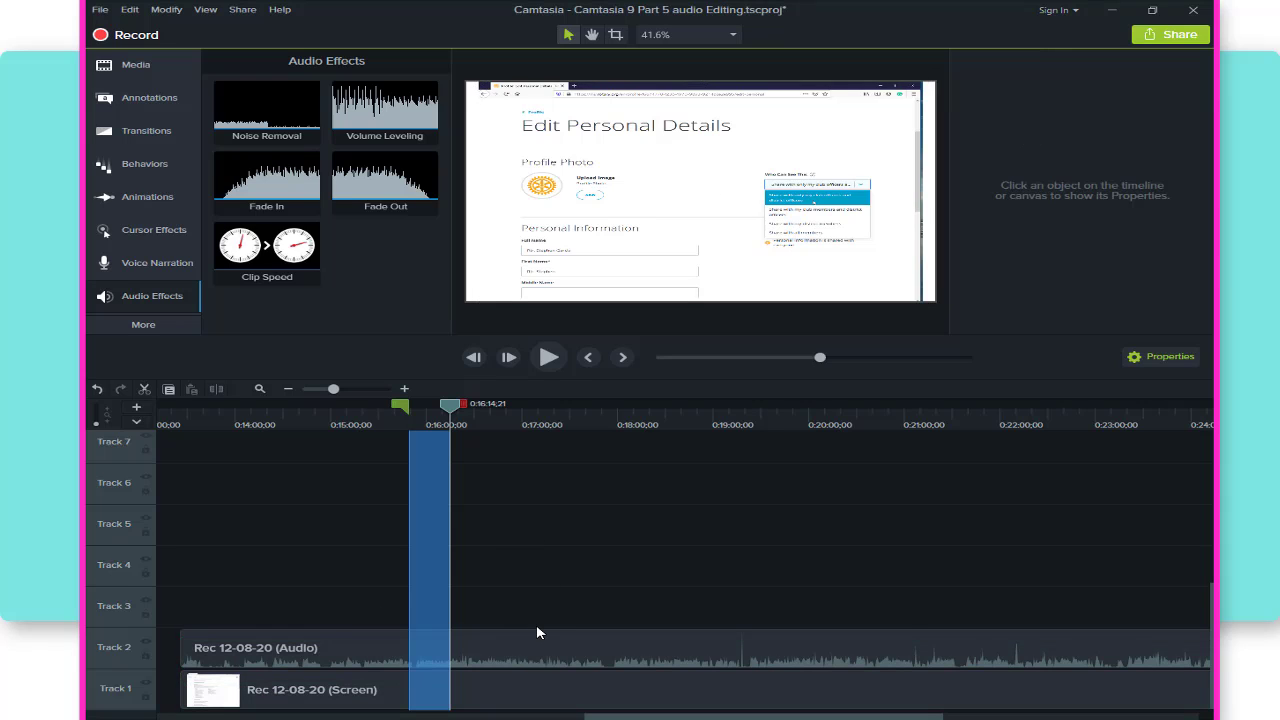
{"action": "left_click_drag", "start_coordinate": [465, 532], "coordinate": [496, 715]}
{"action": "left_click", "coordinate": [518, 558]}
Split only the Track 2 audio clip at 0:16:06;29 and shift its second part along the track, leaving a gap of about one minute.
{"action": "left_click_drag", "start_coordinate": [452, 407], "coordinate": [441, 410]}
{"action": "double_click", "coordinate": [440, 410]}
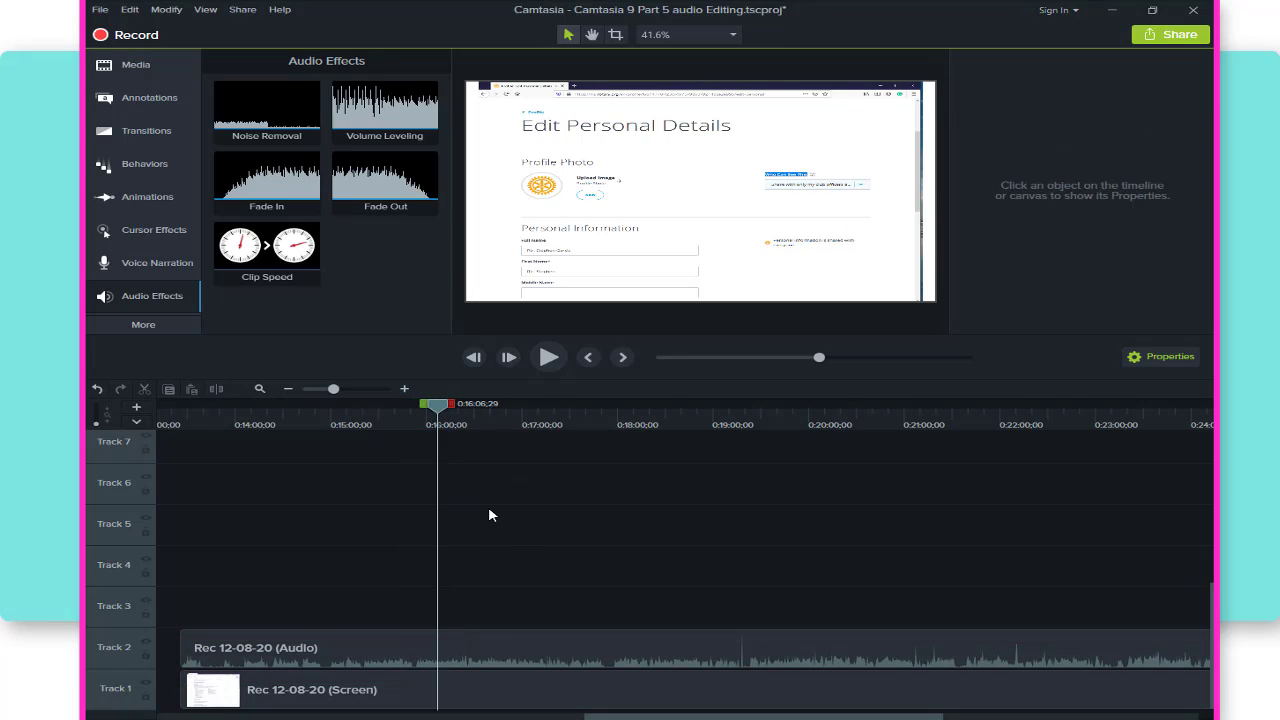
{"action": "left_click_drag", "start_coordinate": [490, 515], "coordinate": [522, 708]}
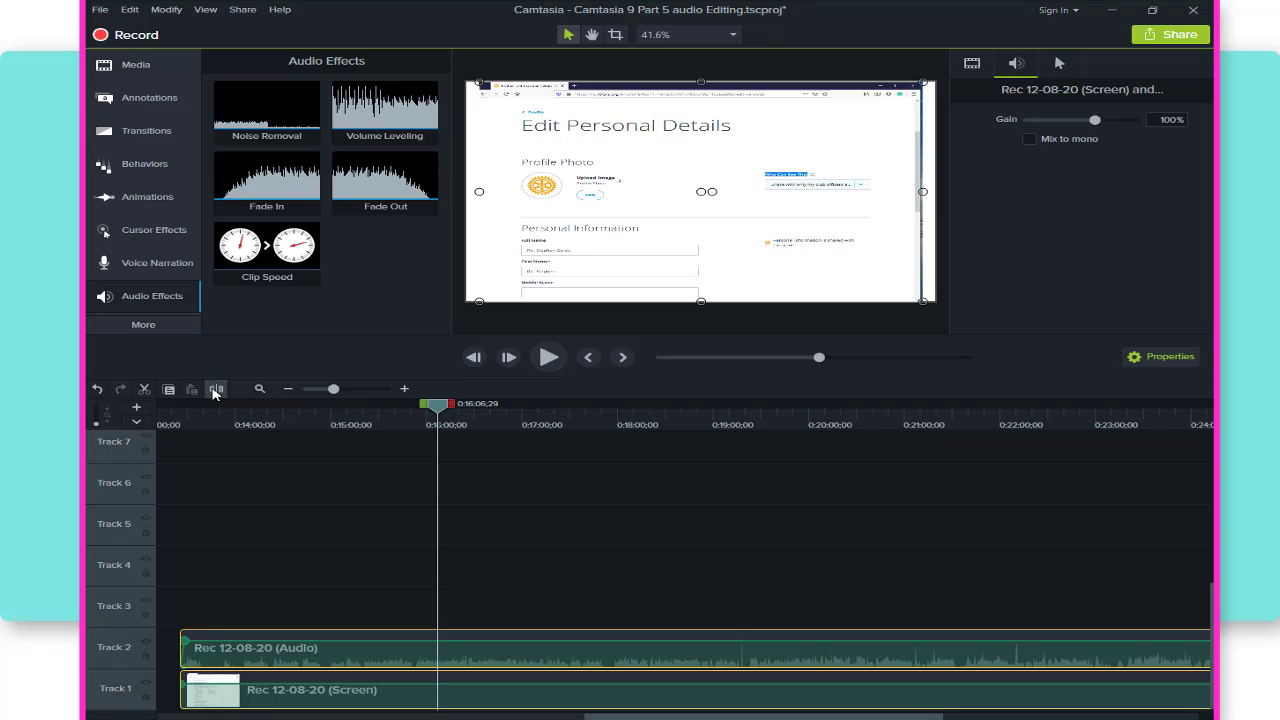
{"action": "left_click", "coordinate": [564, 588]}
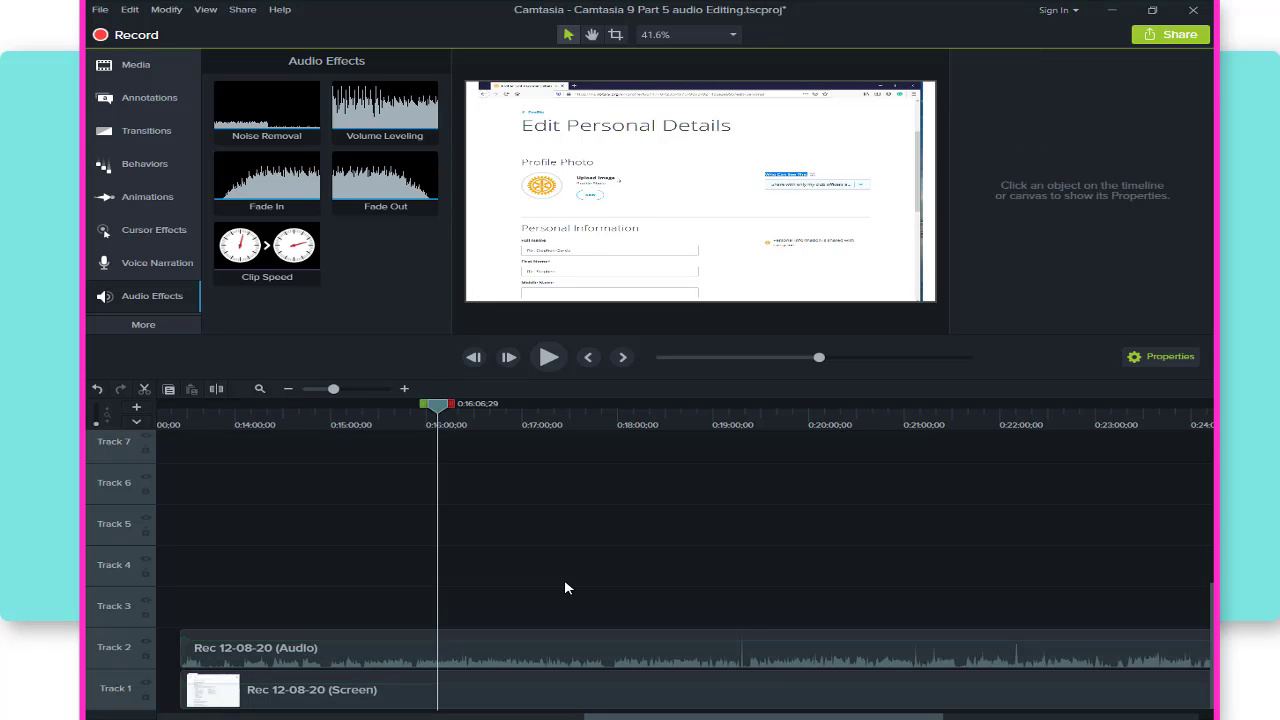
{"action": "left_click_drag", "start_coordinate": [486, 558], "coordinate": [492, 640]}
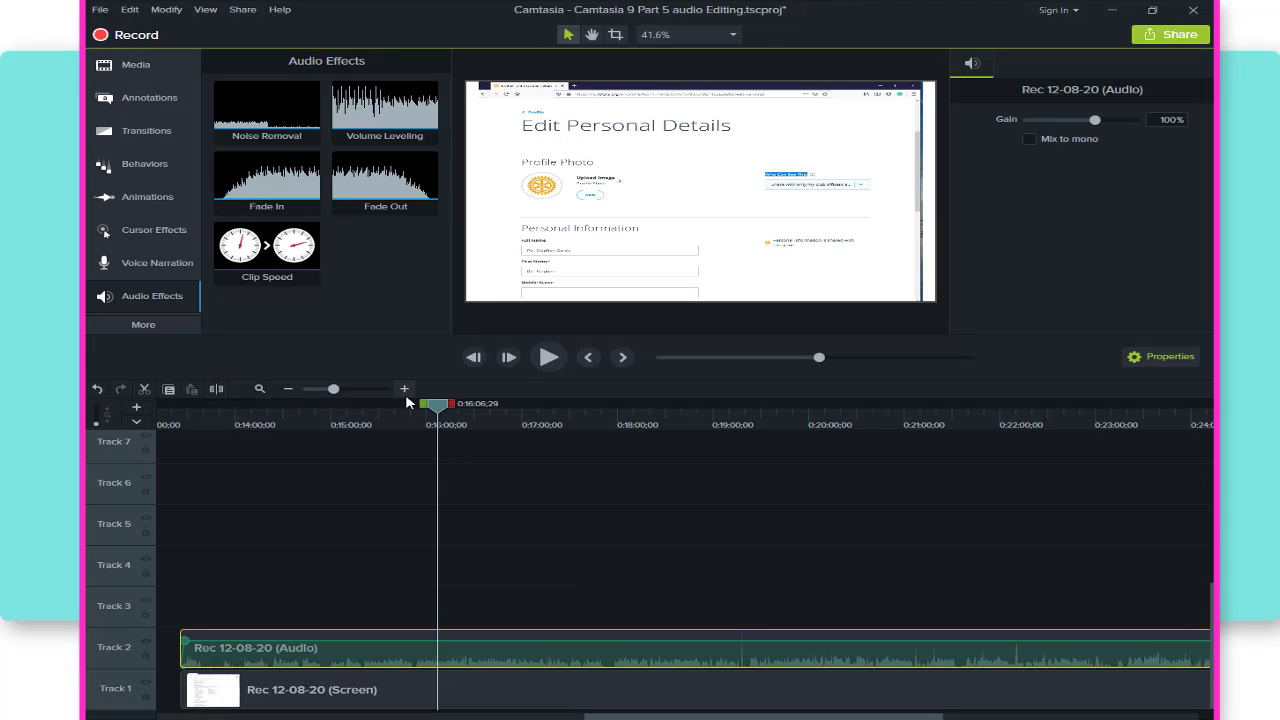
{"action": "left_click", "coordinate": [215, 389]}
{"action": "left_click_drag", "start_coordinate": [520, 648], "coordinate": [622, 636]}
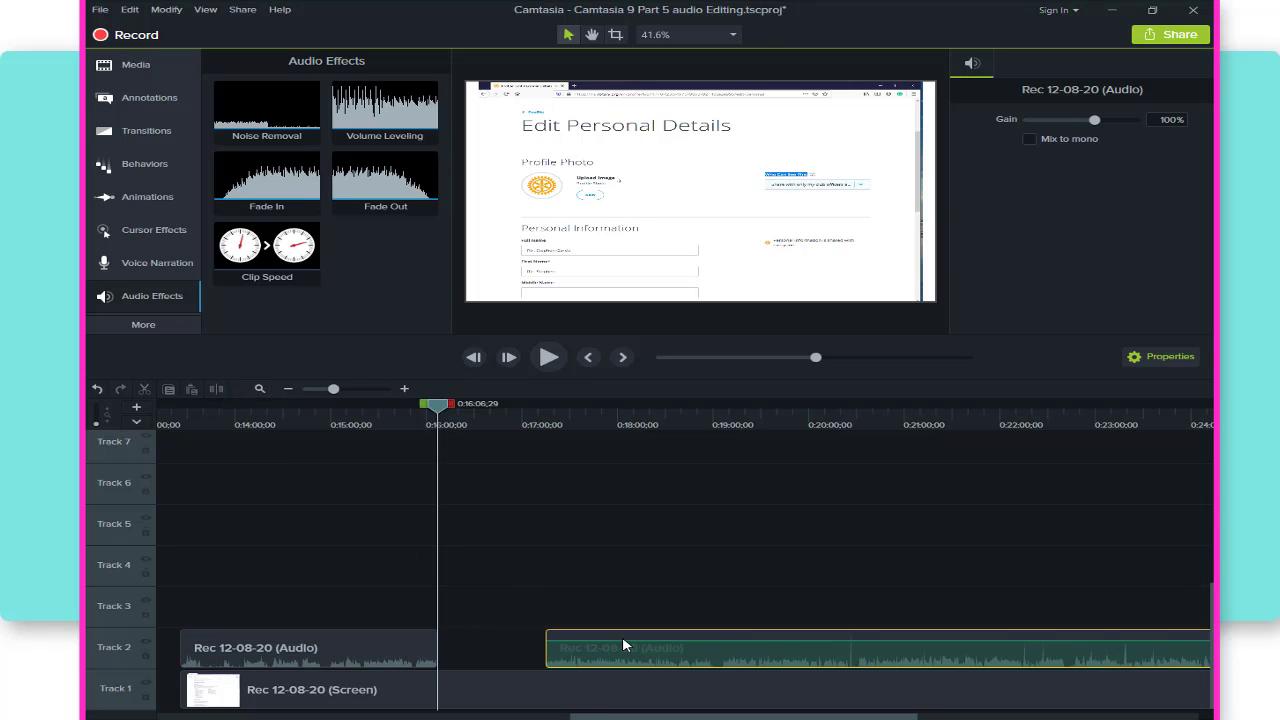
Split the first Track 2 audio part at 0:15:28;07 and delete the piece after the cut.
{"action": "mouse_move", "coordinate": [408, 637]}
{"action": "left_mouse_down"}
{"action": "mouse_move", "coordinate": [377, 635]}
{"action": "mouse_move", "coordinate": [429, 634]}
{"action": "mouse_move", "coordinate": [408, 633]}
{"action": "left_mouse_up"}
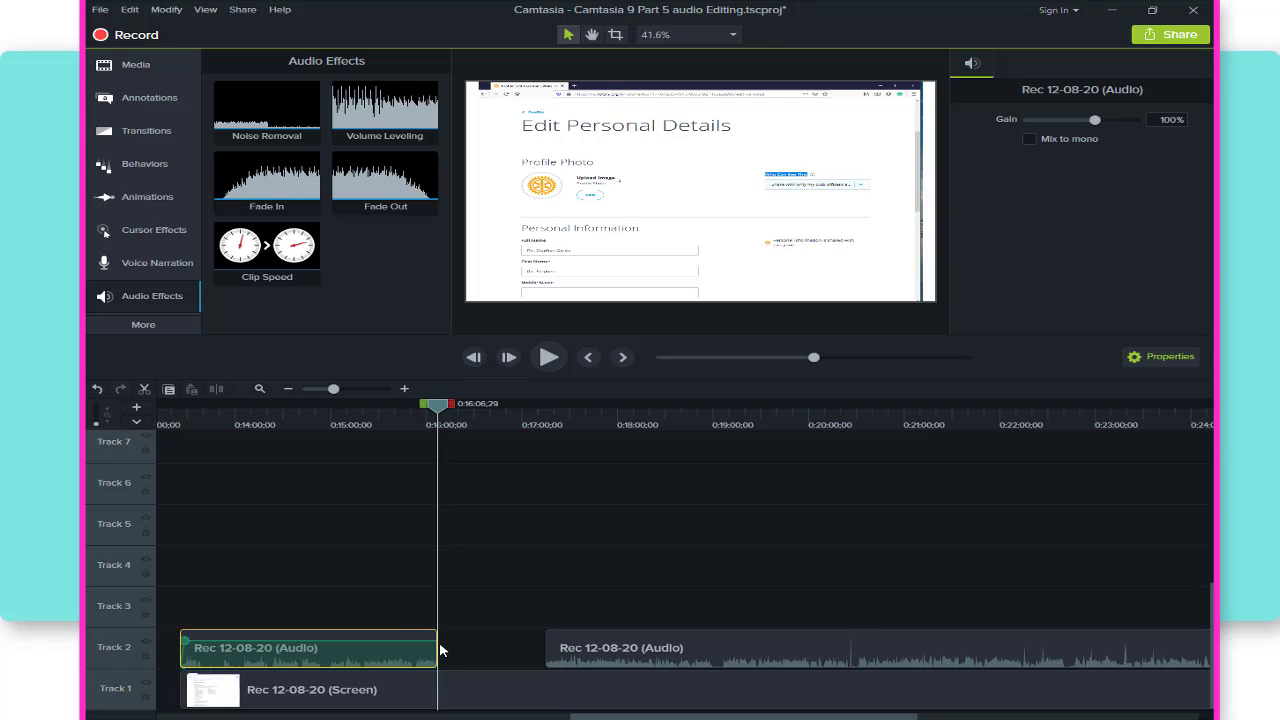
{"action": "left_click_drag", "start_coordinate": [441, 408], "coordinate": [379, 421]}
{"action": "left_click", "coordinate": [411, 500]}
{"action": "left_click_drag", "start_coordinate": [402, 552], "coordinate": [480, 615]}
{"action": "left_click", "coordinate": [218, 390]}
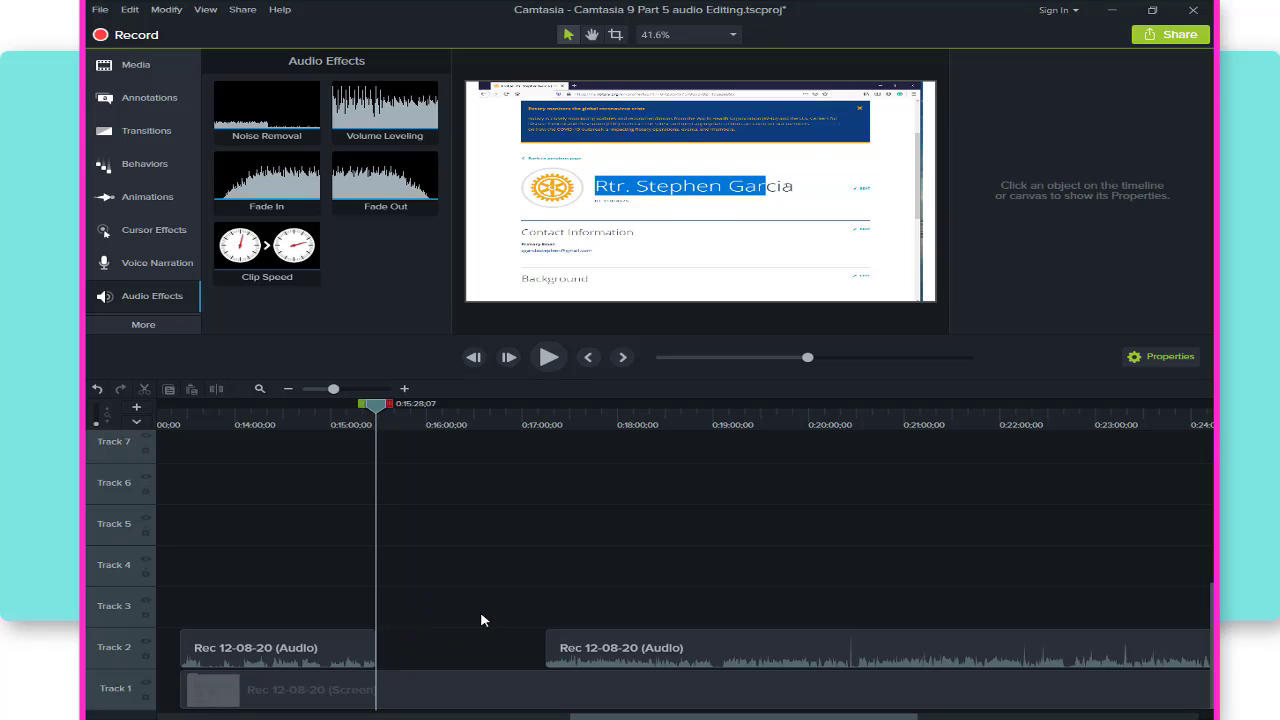
Undo the deletion and the split on the first Track 2 audio part.
{"action": "key", "text": "ctrl+z"}
{"action": "key", "text": "ctrl+z"}
{"action": "left_click", "coordinate": [424, 524]}
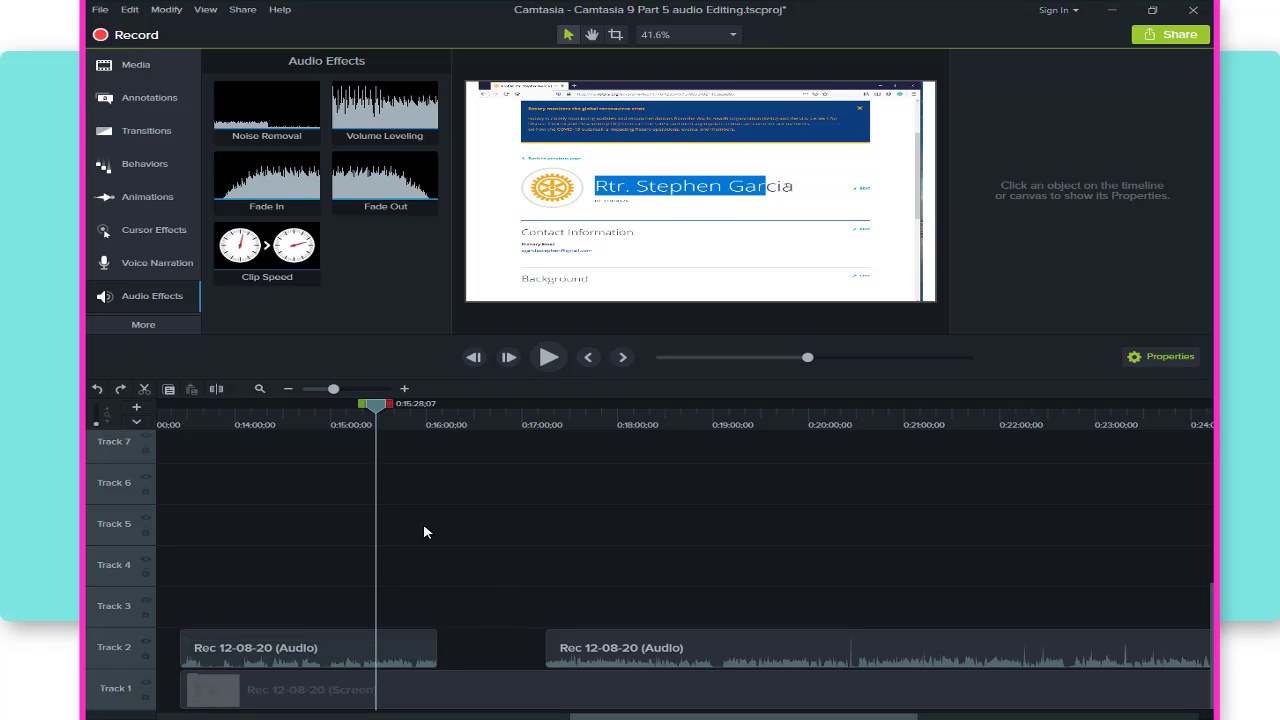
Trim the end of the first Track 2 audio part back to about 0:15:33, extend it again to about 0:16:07, and deselect it.
{"action": "left_click", "coordinate": [436, 646]}
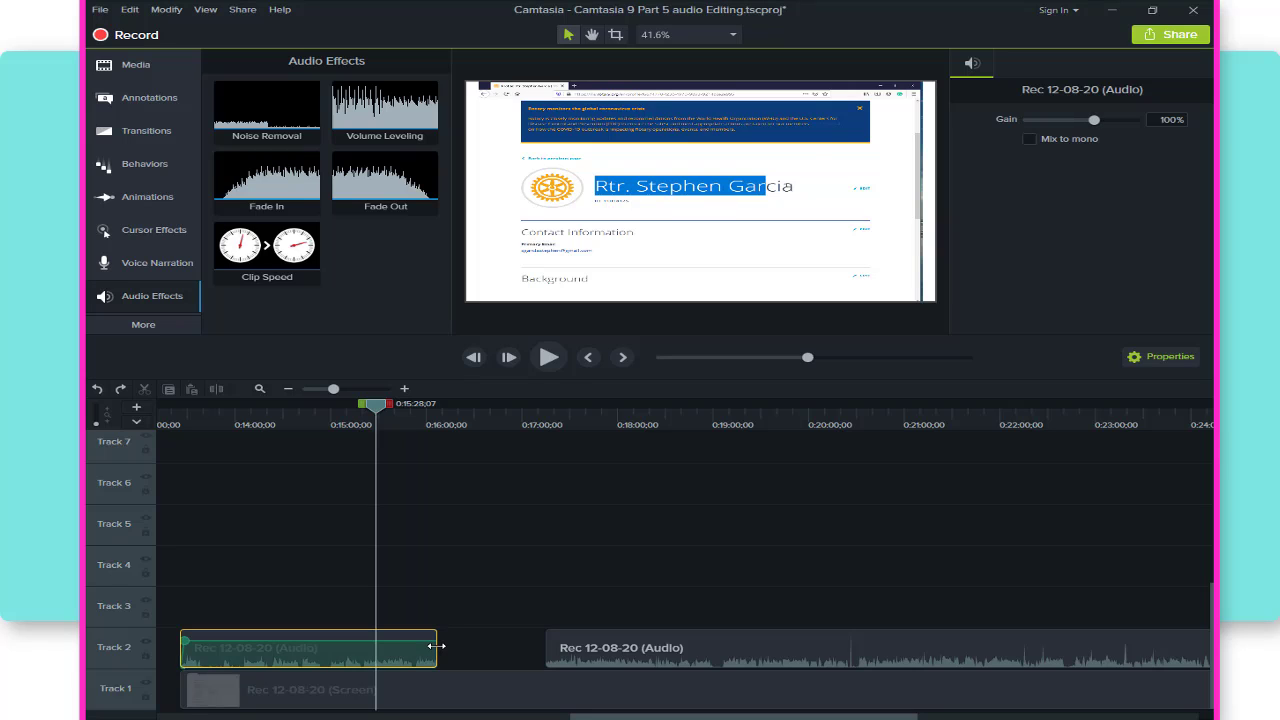
{"action": "left_click", "coordinate": [441, 651]}
{"action": "left_click", "coordinate": [423, 651]}
{"action": "left_click_drag", "start_coordinate": [436, 647], "coordinate": [384, 647]}
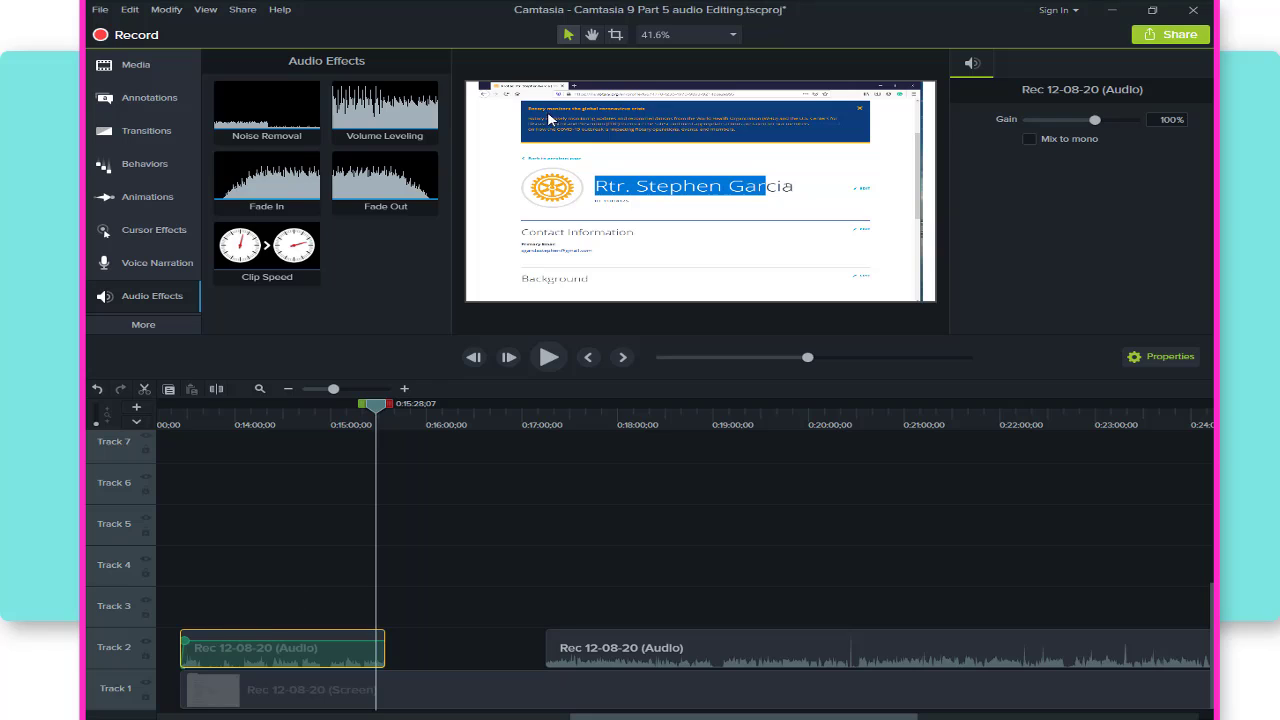
{"action": "mouse_move", "coordinate": [181, 650]}
{"action": "left_mouse_down"}
{"action": "mouse_move", "coordinate": [260, 648]}
{"action": "mouse_move", "coordinate": [155, 648]}
{"action": "mouse_move", "coordinate": [194, 648]}
{"action": "mouse_move", "coordinate": [181, 648]}
{"action": "left_mouse_up"}
{"action": "left_click_drag", "start_coordinate": [385, 648], "coordinate": [438, 648]}
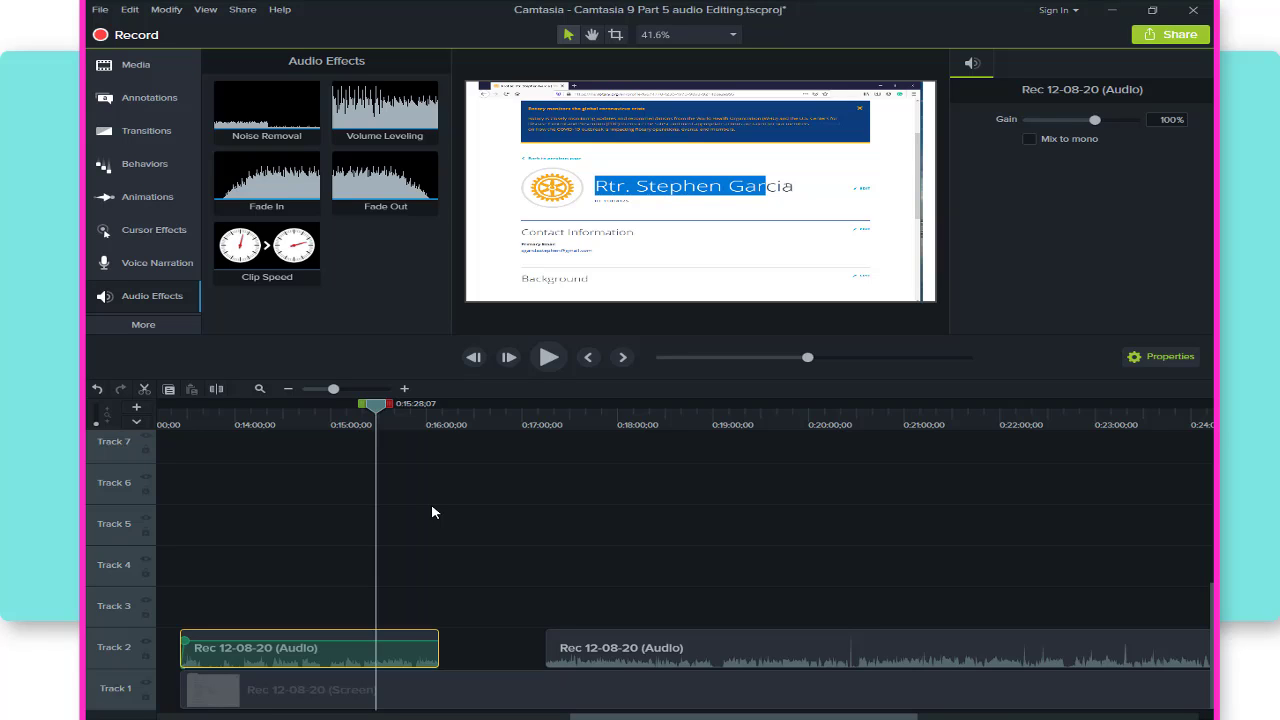
{"action": "left_click", "coordinate": [433, 512]}
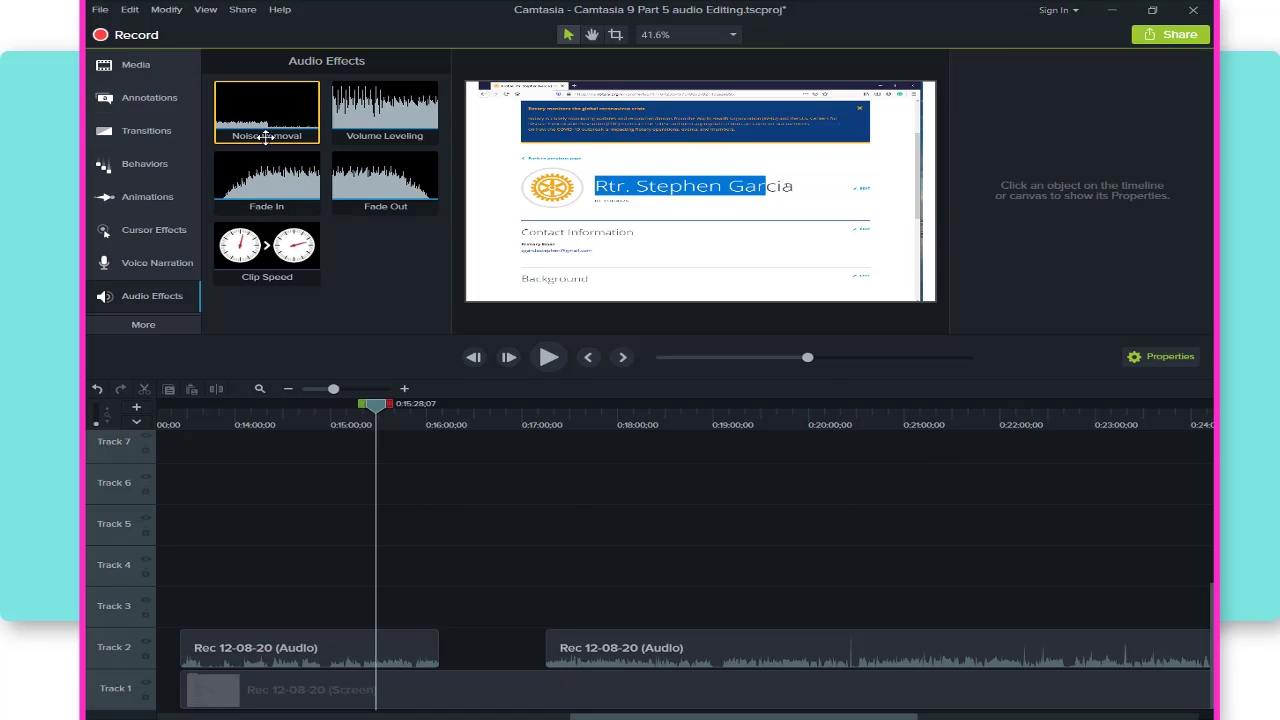
Apply the Noise Removal effect to the first Track 2 audio part, show its effect bar, and deselect the clip.
{"action": "left_click_drag", "start_coordinate": [272, 106], "coordinate": [306, 646]}
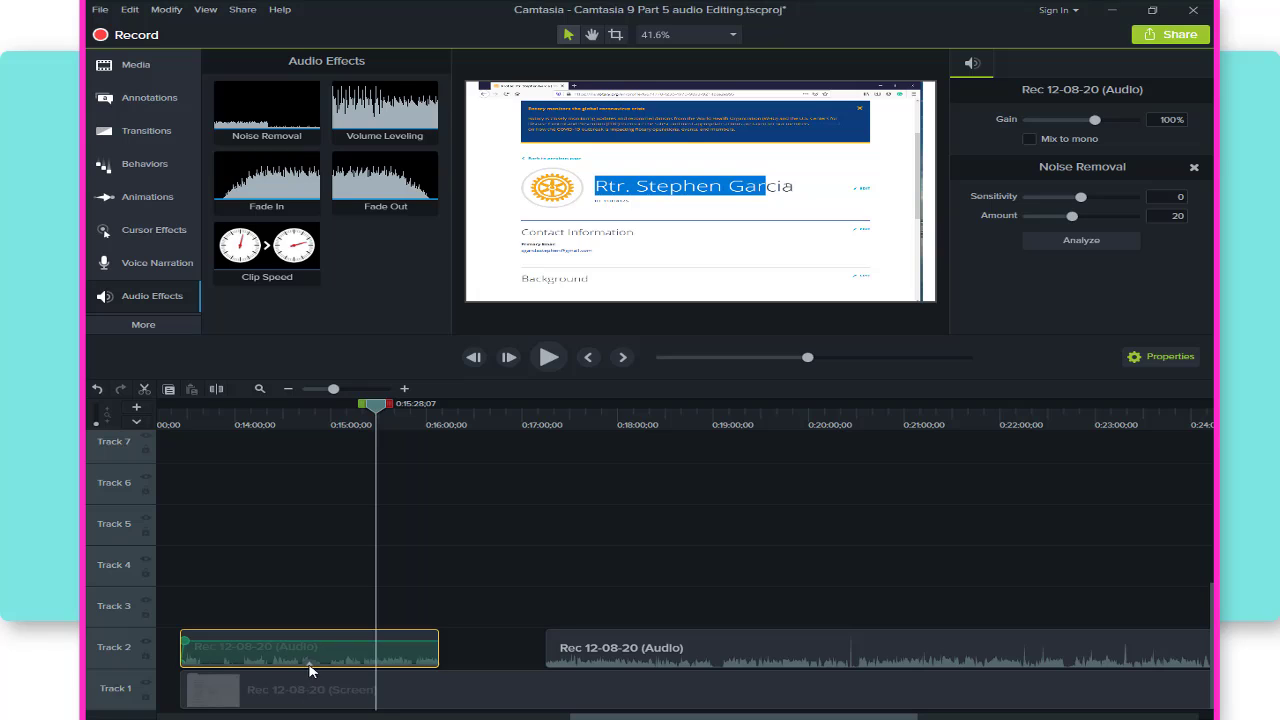
{"action": "left_click", "coordinate": [309, 667]}
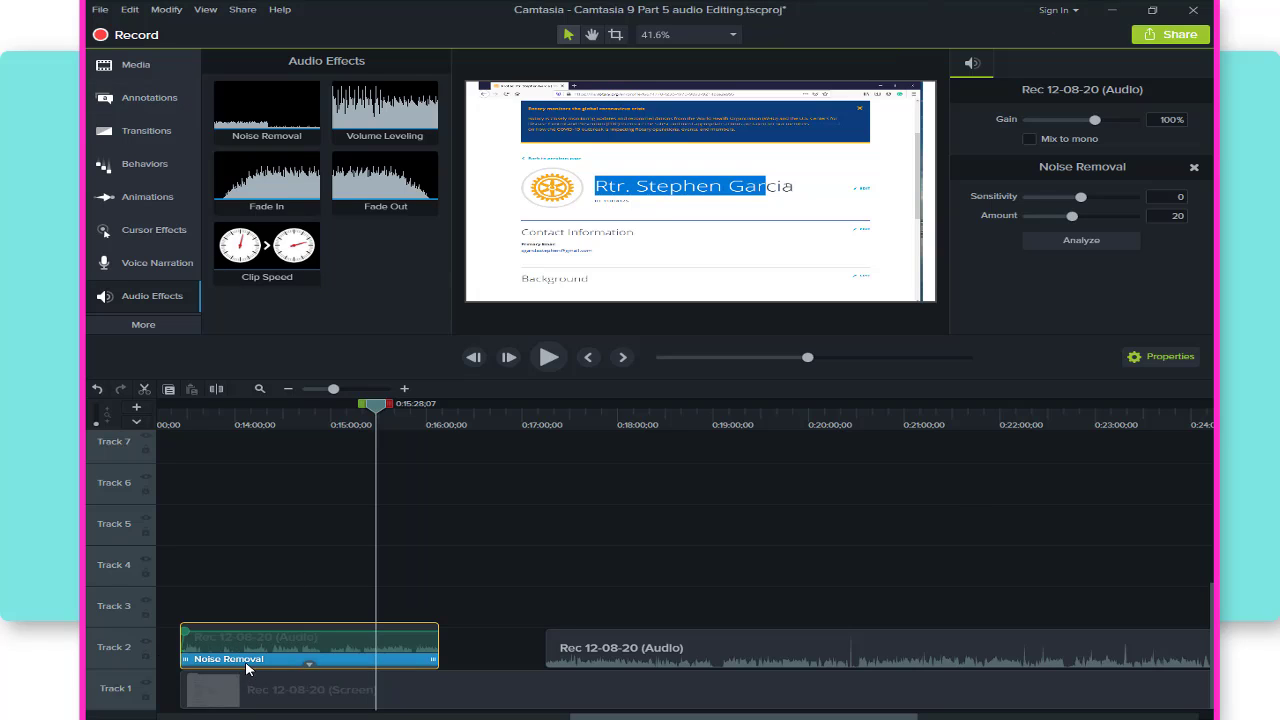
{"action": "left_click", "coordinate": [338, 569]}
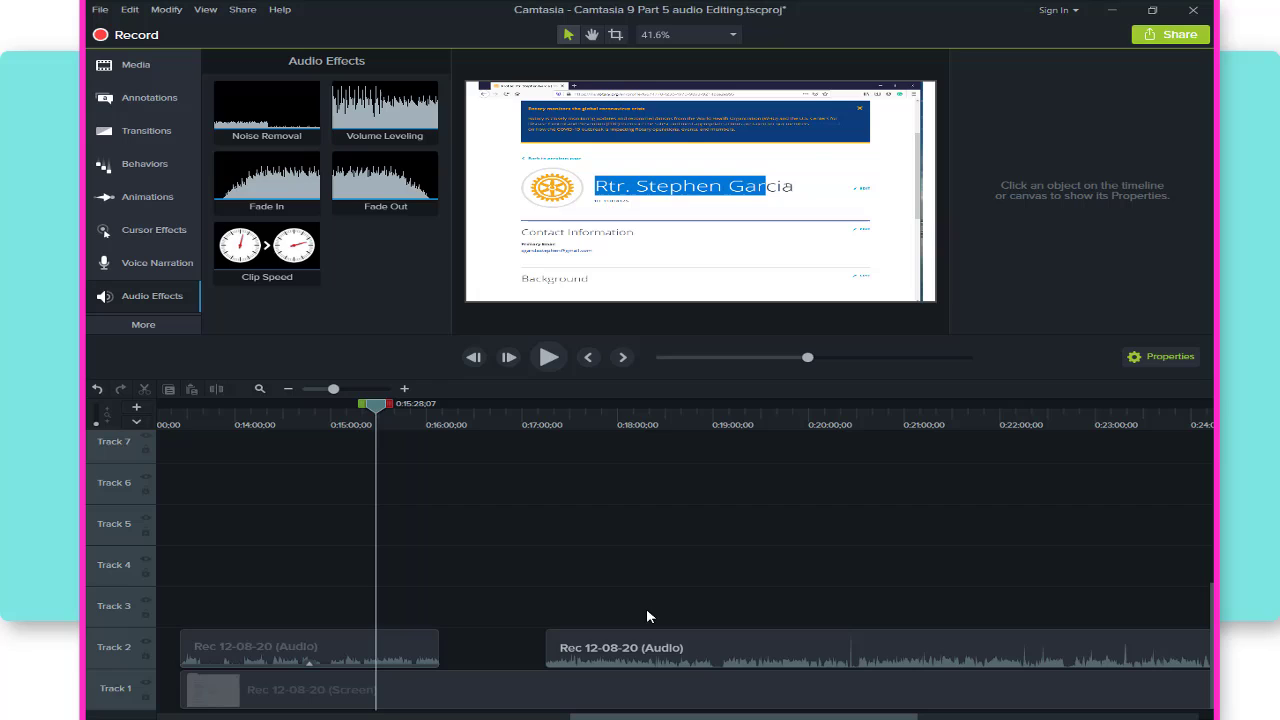
Delete the Noise Removal effect from the first Track 2 audio part.
{"action": "left_click", "coordinate": [309, 665]}
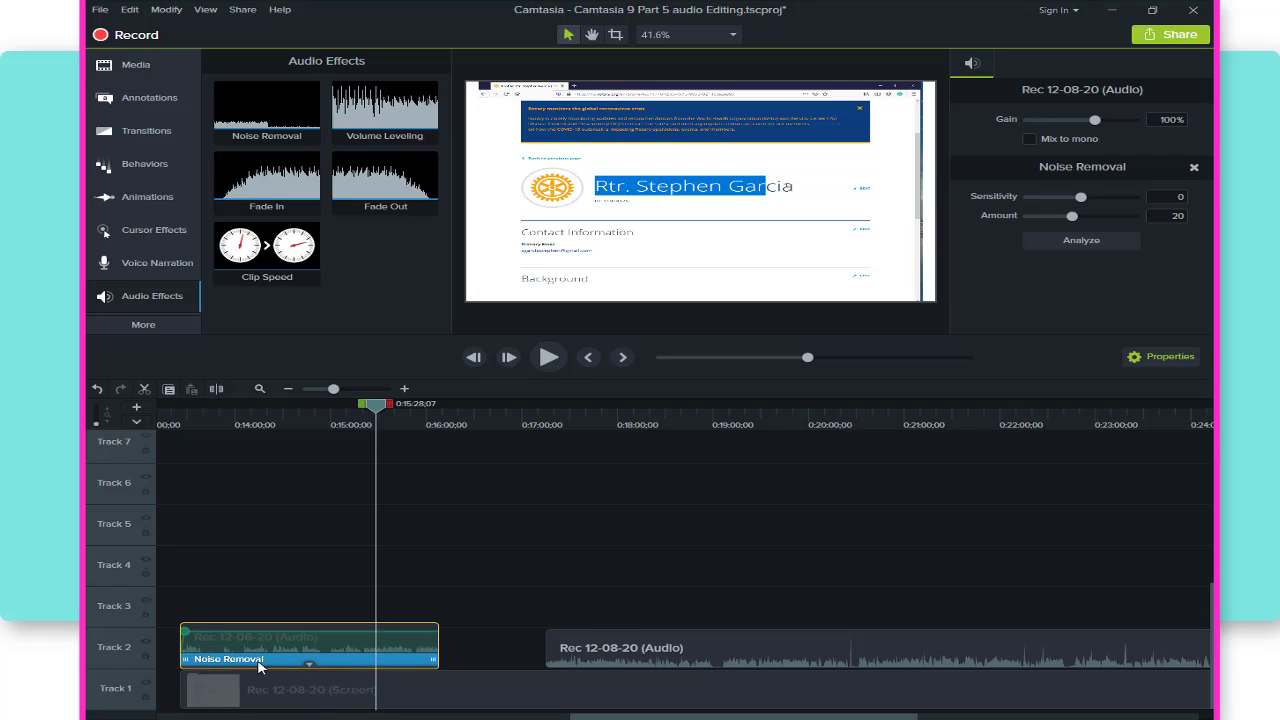
{"action": "left_click", "coordinate": [250, 662]}
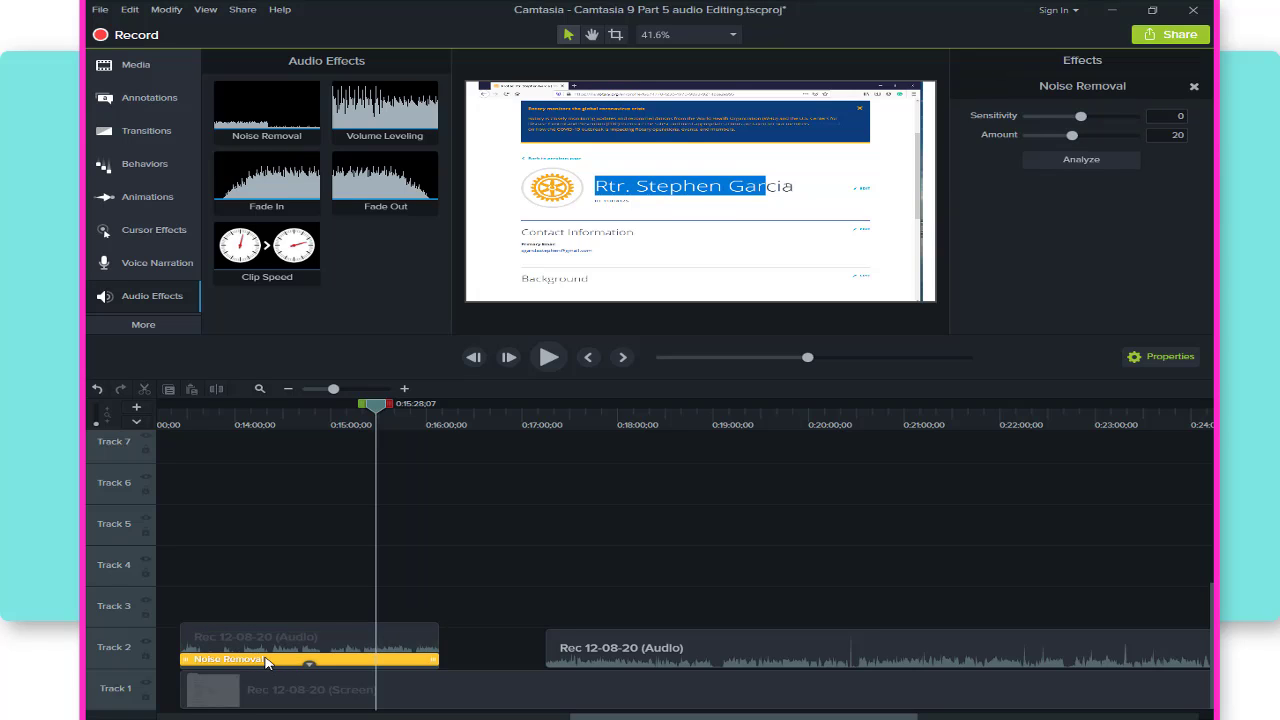
{"action": "key", "text": "Delete"}
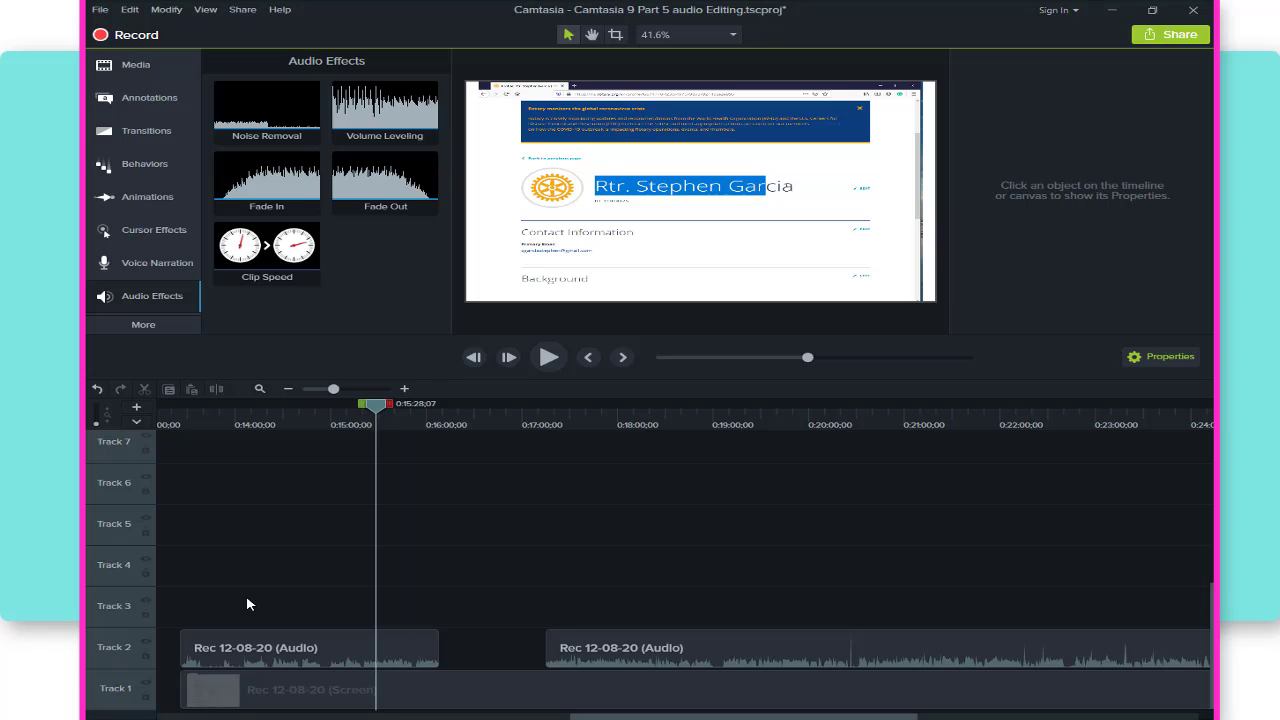
Apply Noise Removal to the first Track 2 audio part, try entering a Sensitivity of -10, and erase the entry.
{"action": "left_click_drag", "start_coordinate": [258, 138], "coordinate": [290, 654]}
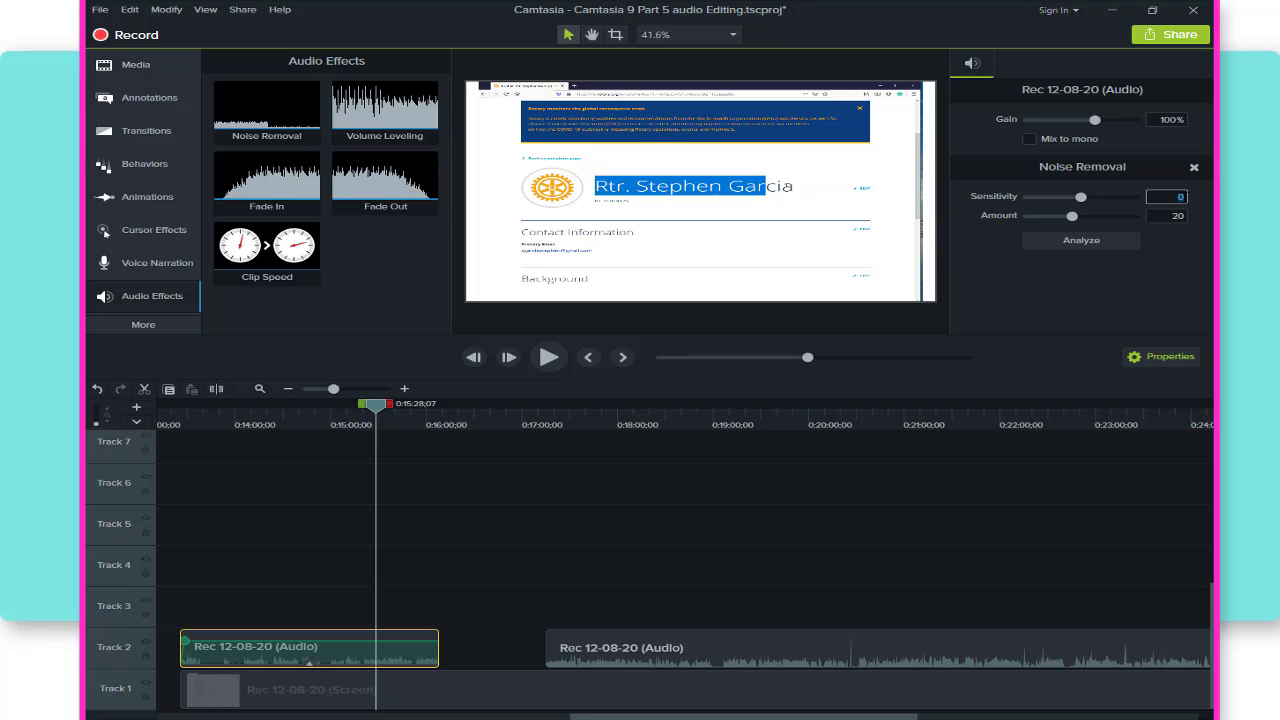
{"action": "type", "text": "-10"}
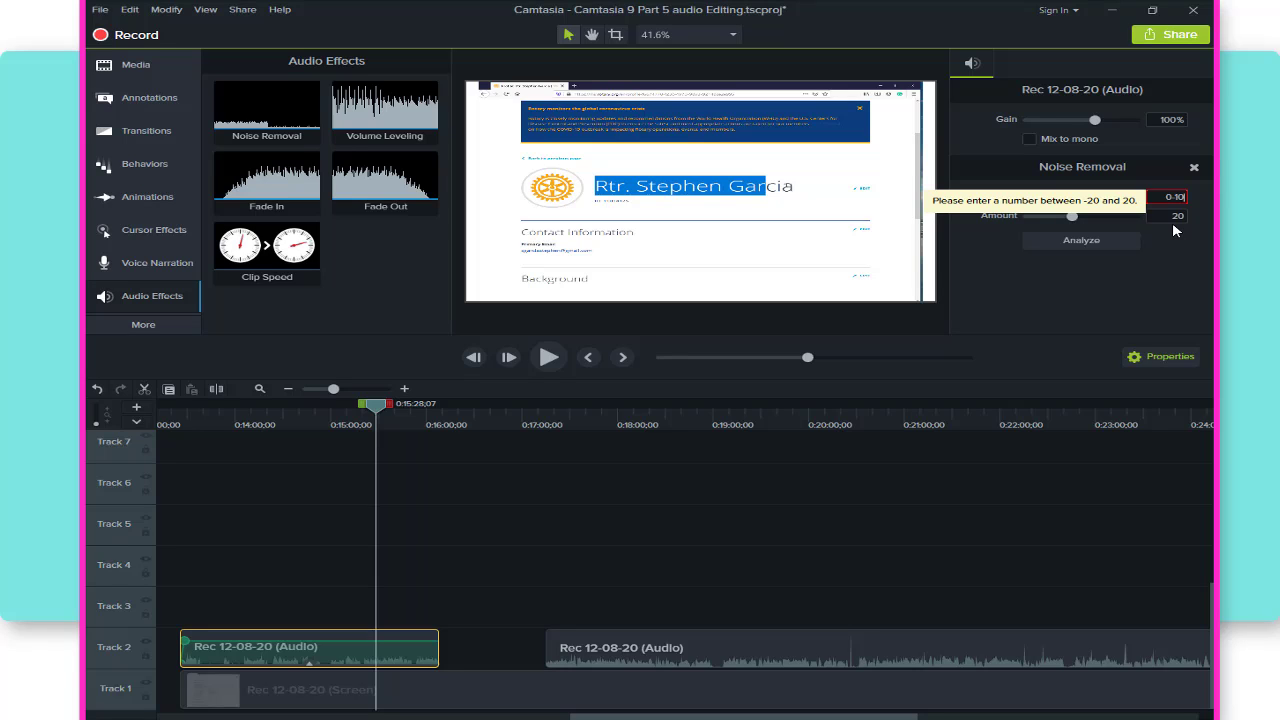
{"action": "key", "text": "BackSpace"}
{"action": "key", "text": "BackSpace"}
{"action": "key", "text": "BackSpace"}
{"action": "key", "text": "BackSpace"}
Try to set the Noise Removal Amount to 25, and discard the entry.
{"action": "left_click", "coordinate": [1181, 217]}
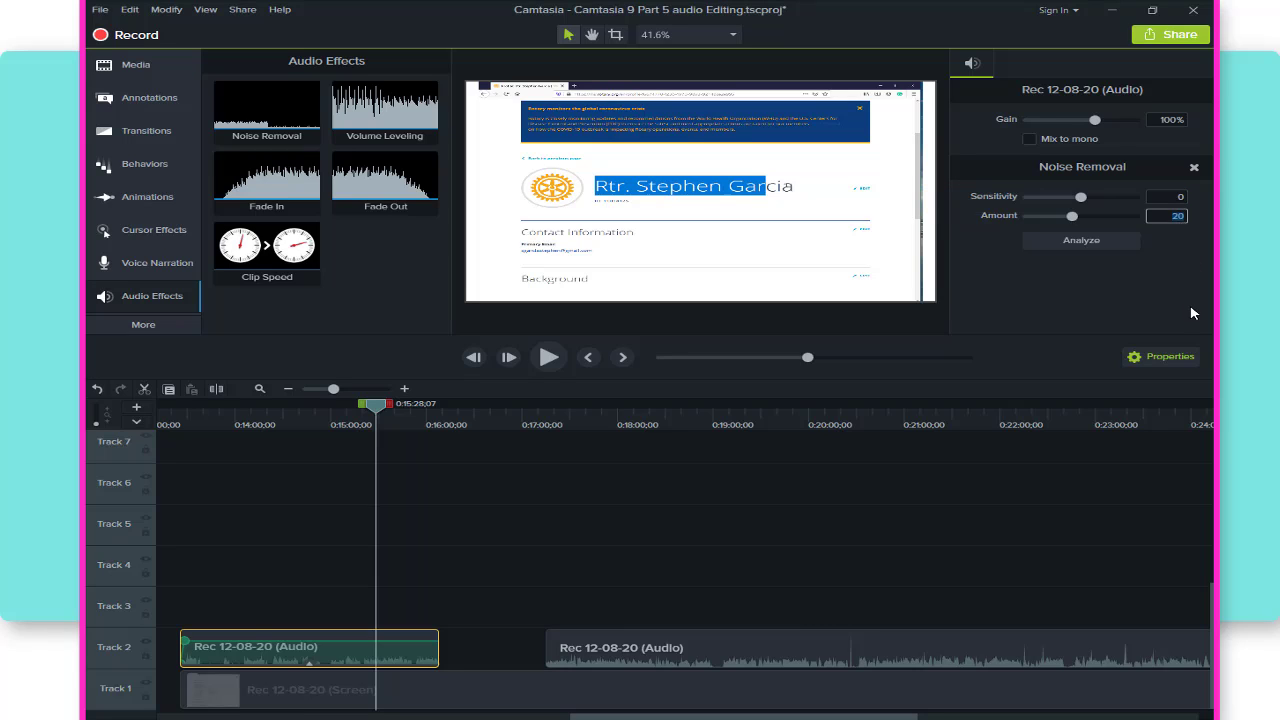
{"action": "key", "text": "Right"}
{"action": "type", "text": "25"}
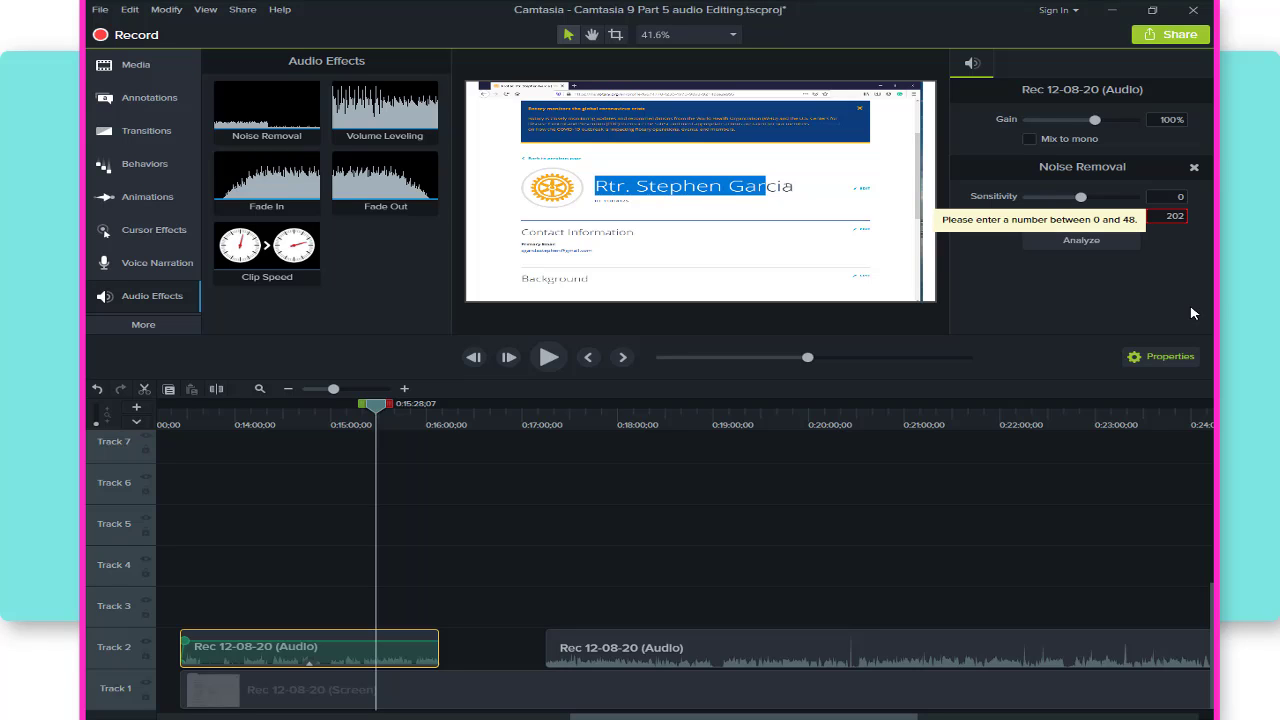
{"action": "key", "text": "BackSpace"}
{"action": "key", "text": "BackSpace"}
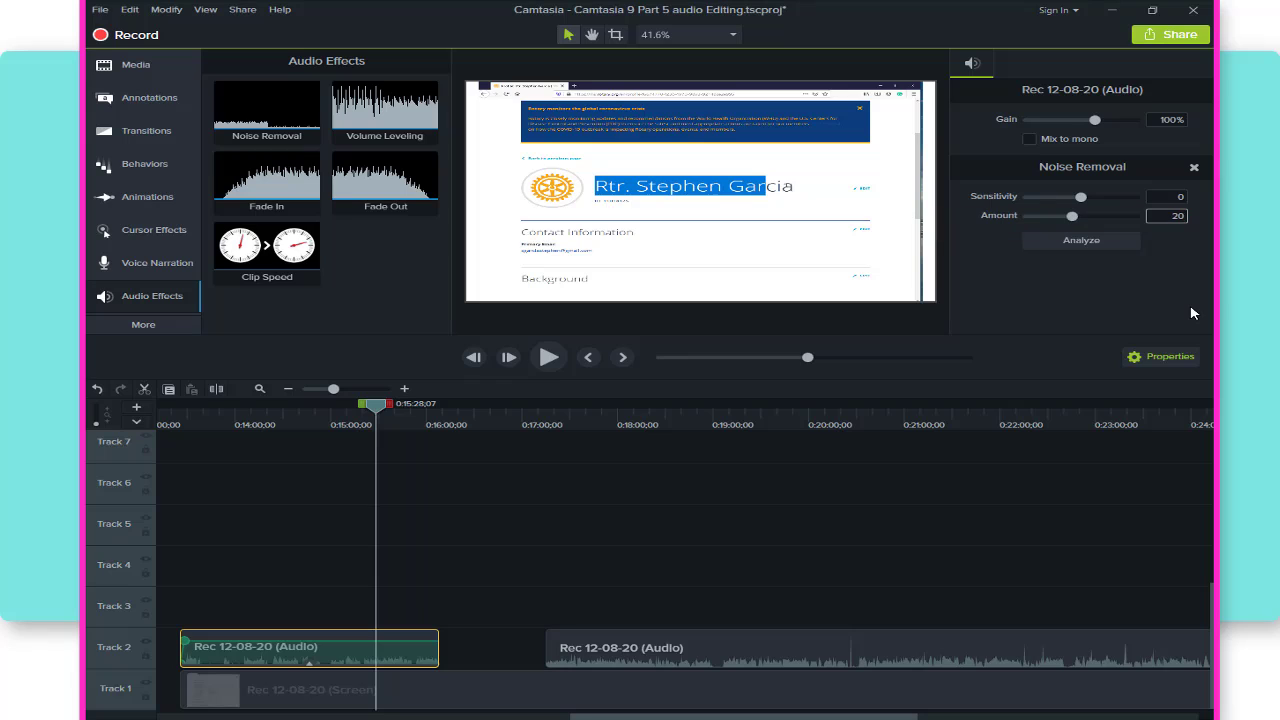
{"action": "key", "text": "BackSpace"}
{"action": "key", "text": "BackSpace"}
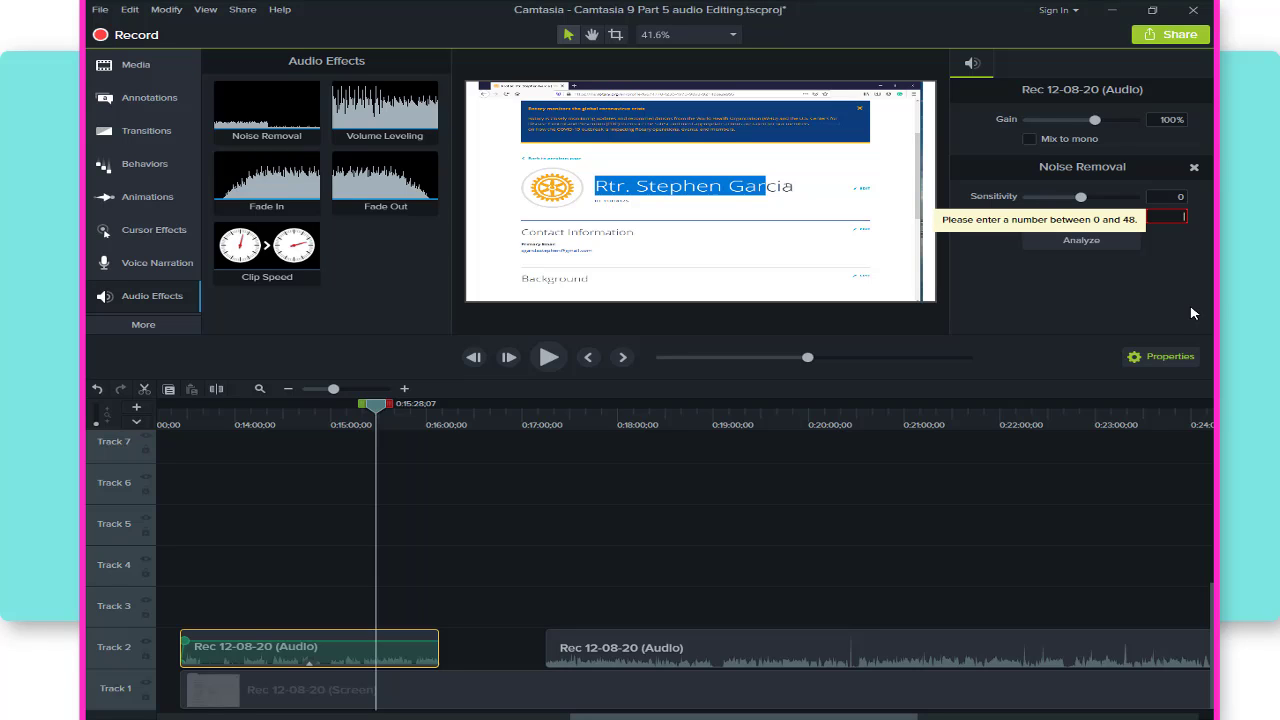
{"action": "left_click", "coordinate": [1009, 316]}
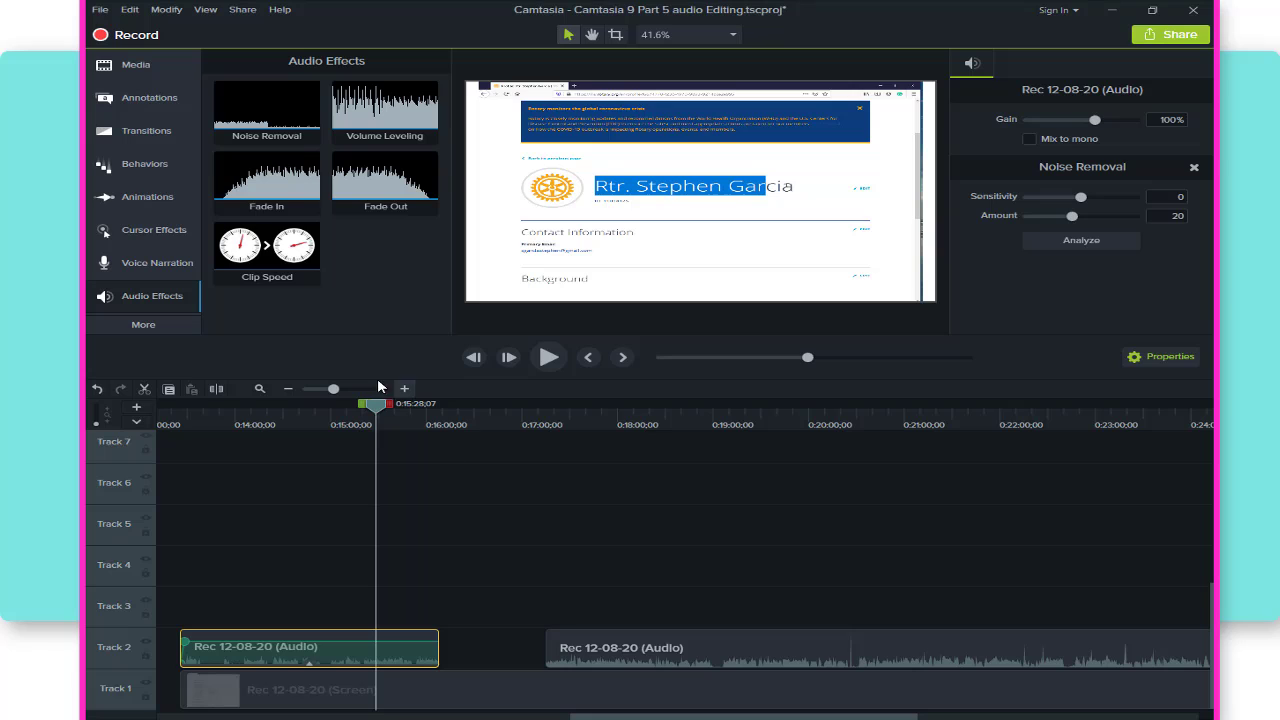
Select the first Track 2 audio part at a closer timeline view and raise its volume level.
{"action": "left_click", "coordinate": [407, 391]}
{"action": "left_click", "coordinate": [407, 391]}
{"action": "left_click", "coordinate": [407, 391]}
{"action": "left_click", "coordinate": [497, 688]}
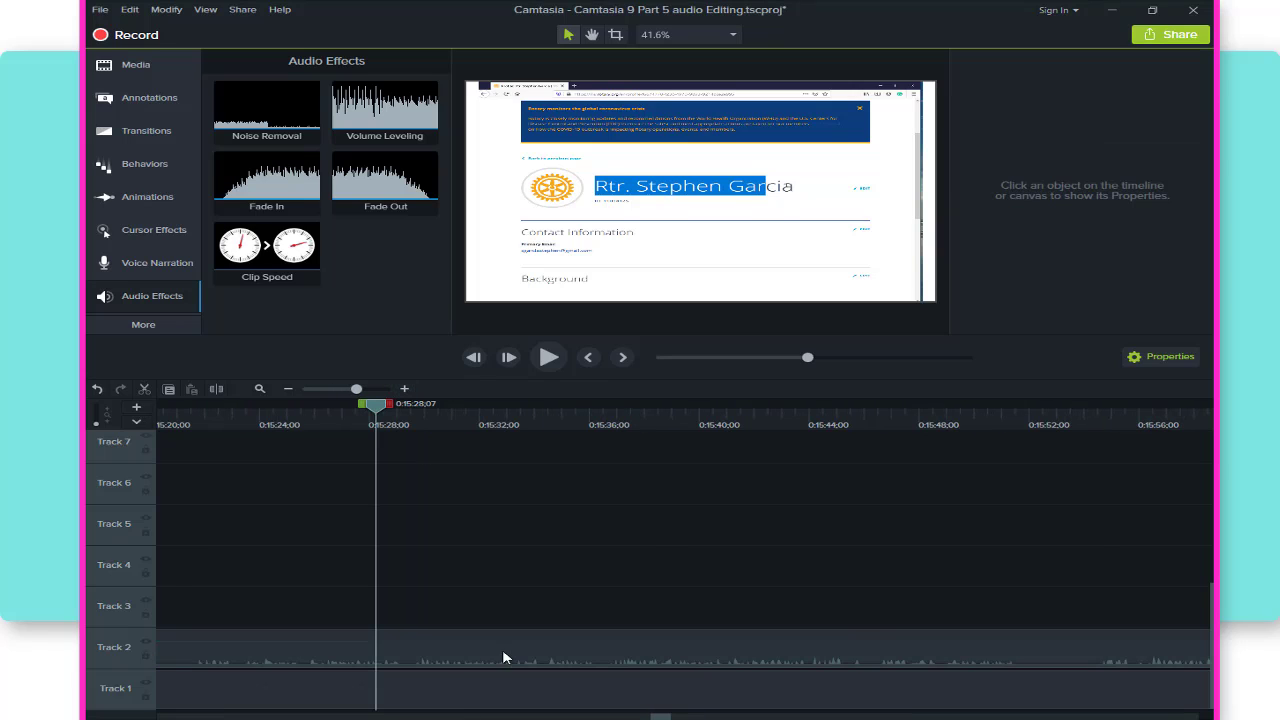
{"action": "left_click", "coordinate": [474, 660]}
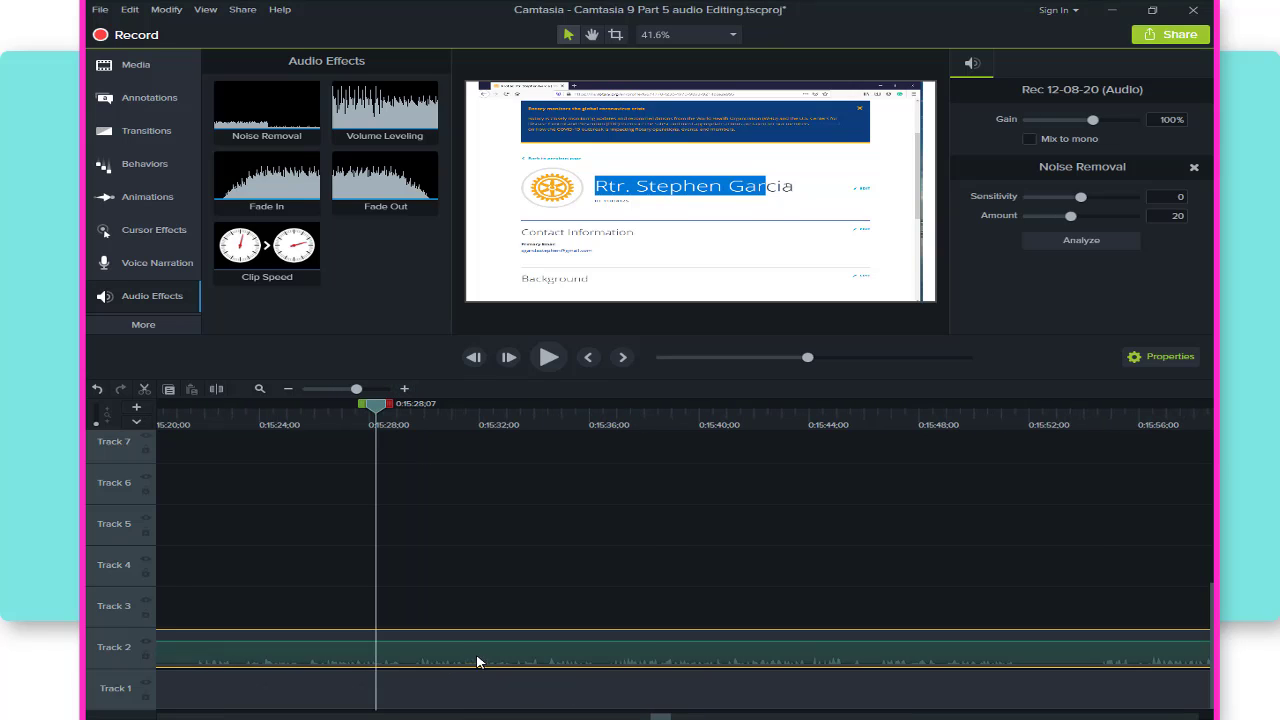
{"action": "left_click_drag", "start_coordinate": [478, 642], "coordinate": [486, 601]}
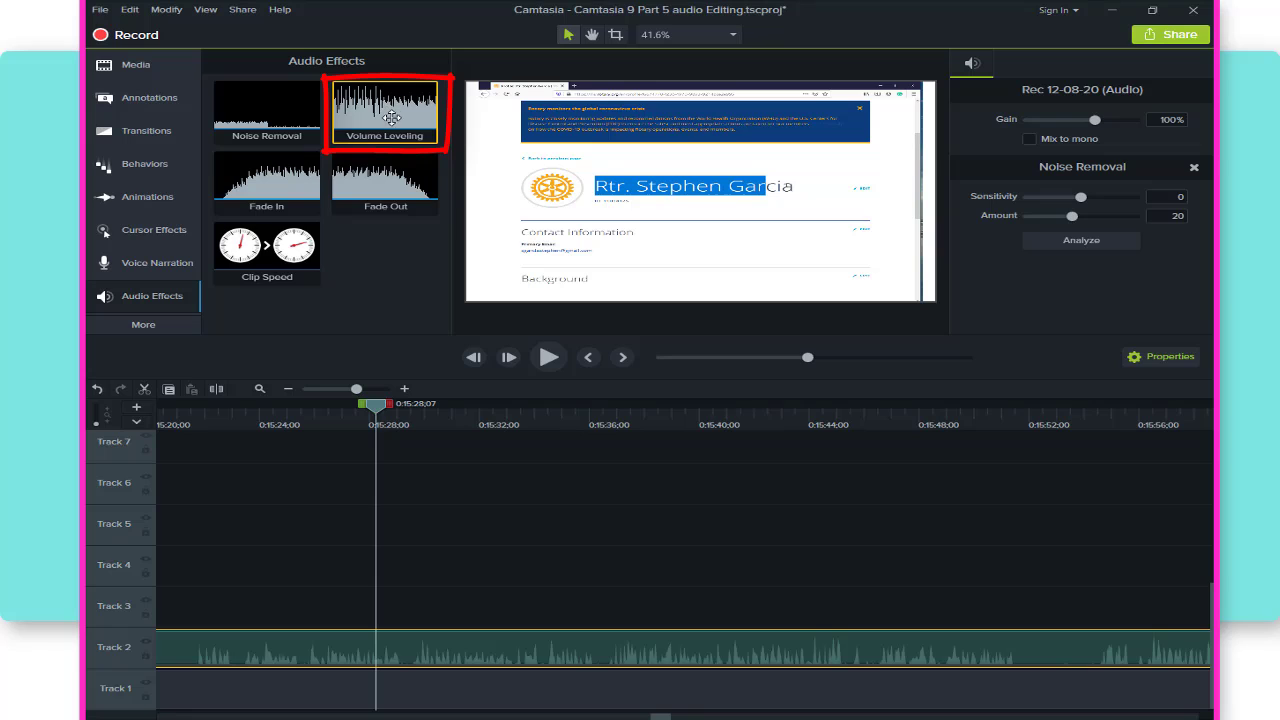
Apply Volume Leveling to the first Track 2 audio part with a lowered volume level, and move the playhead back to 0:15:21;13.
{"action": "left_click_drag", "start_coordinate": [380, 118], "coordinate": [374, 652]}
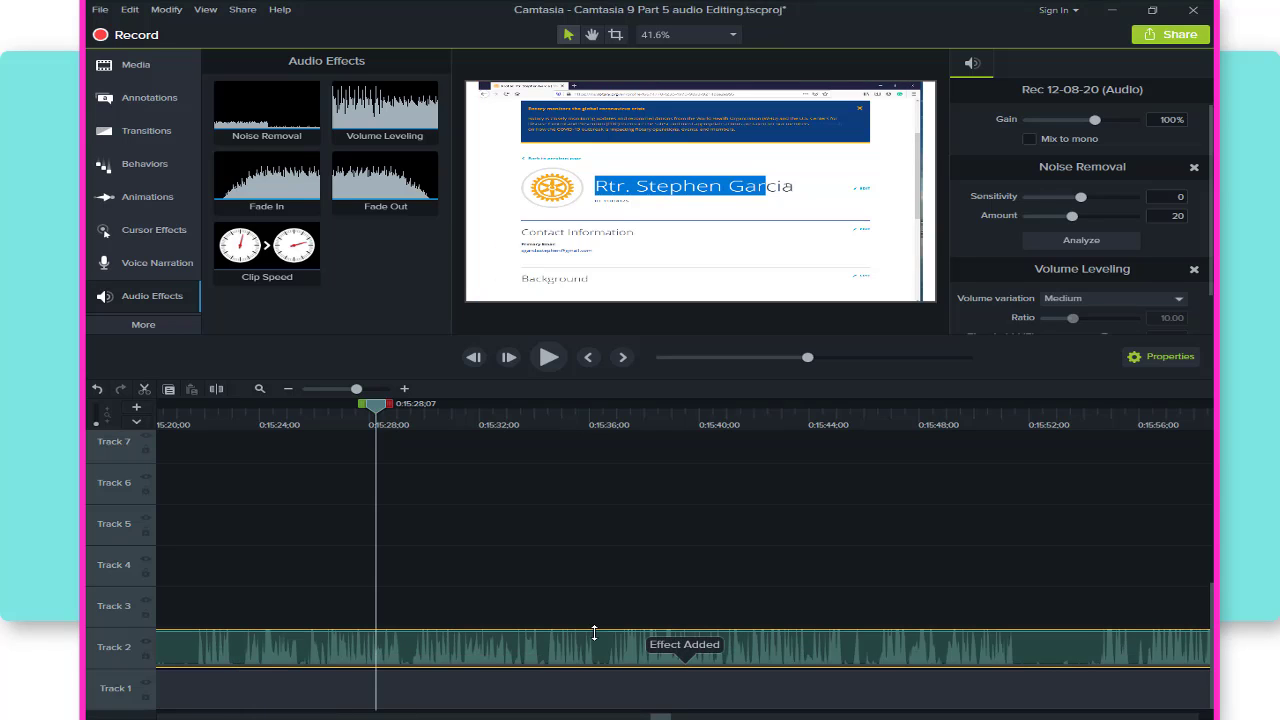
{"action": "left_click_drag", "start_coordinate": [594, 630], "coordinate": [596, 641]}
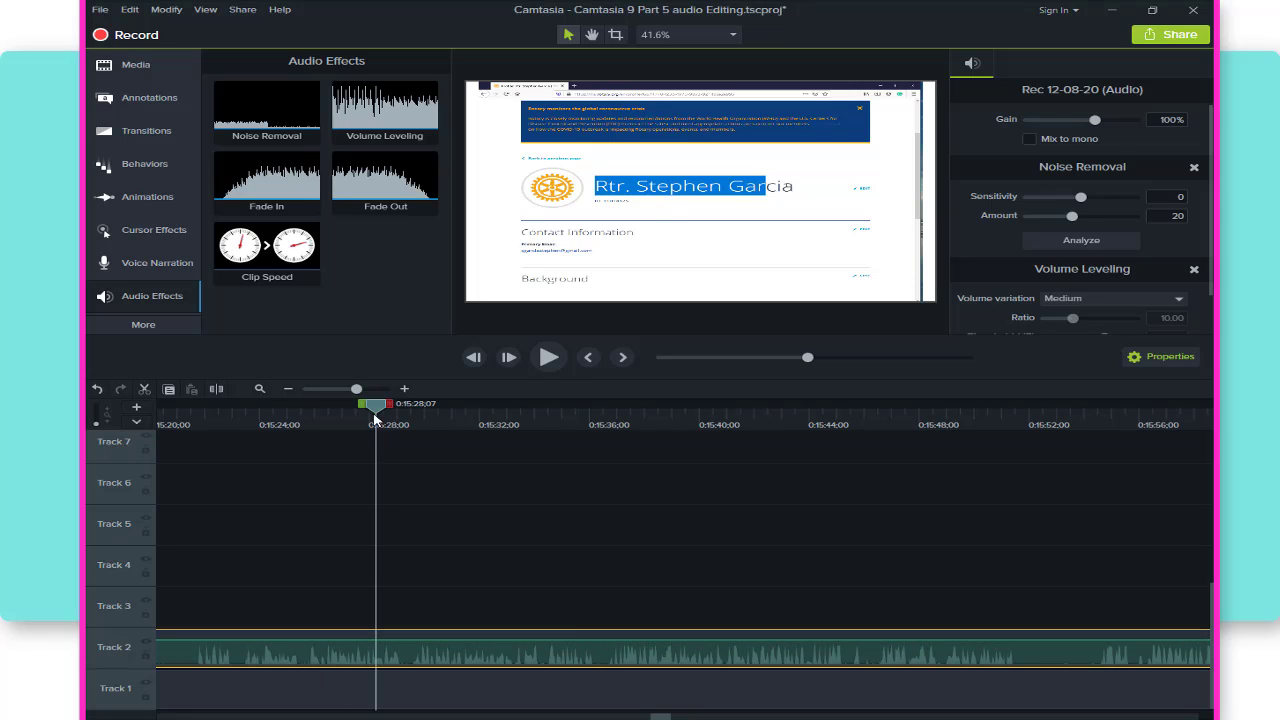
{"action": "left_click_drag", "start_coordinate": [378, 414], "coordinate": [191, 436]}
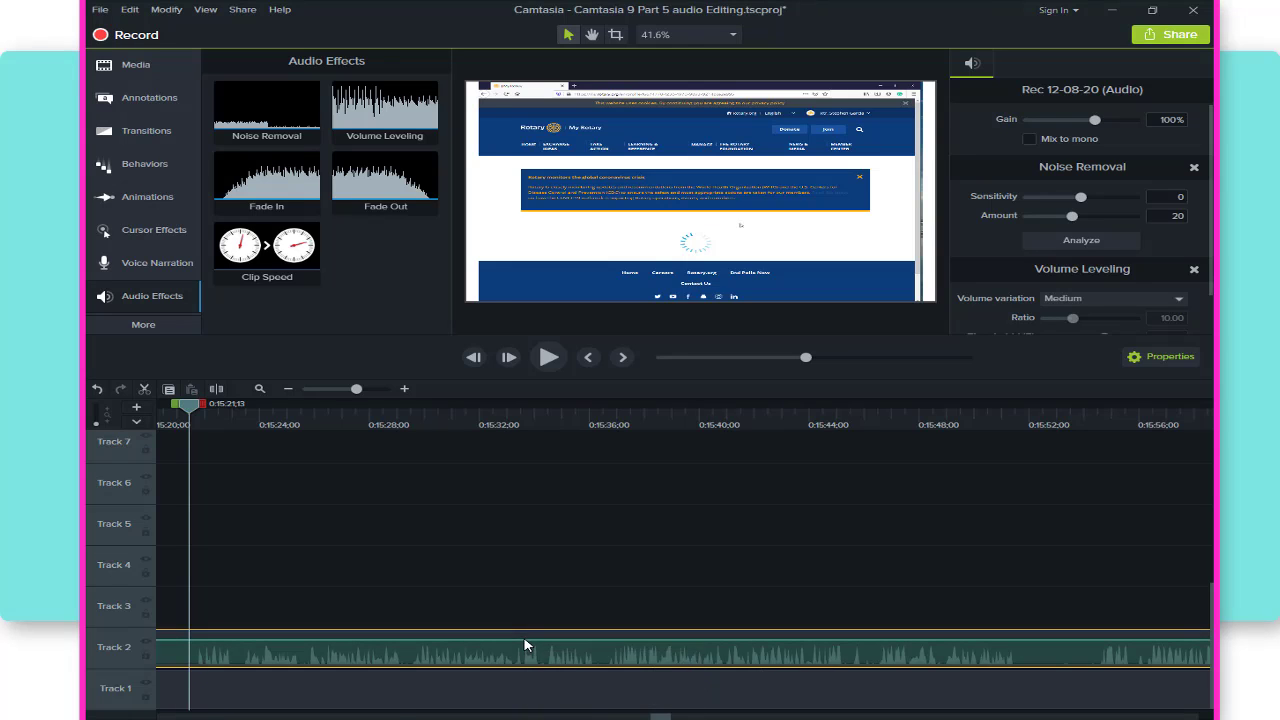
Apply Clip Speed to the first Track 2 audio part and set its speed to 3.00x.
{"action": "scroll", "coordinate": [526, 645], "scroll_direction": "down", "scroll_amount": 4}
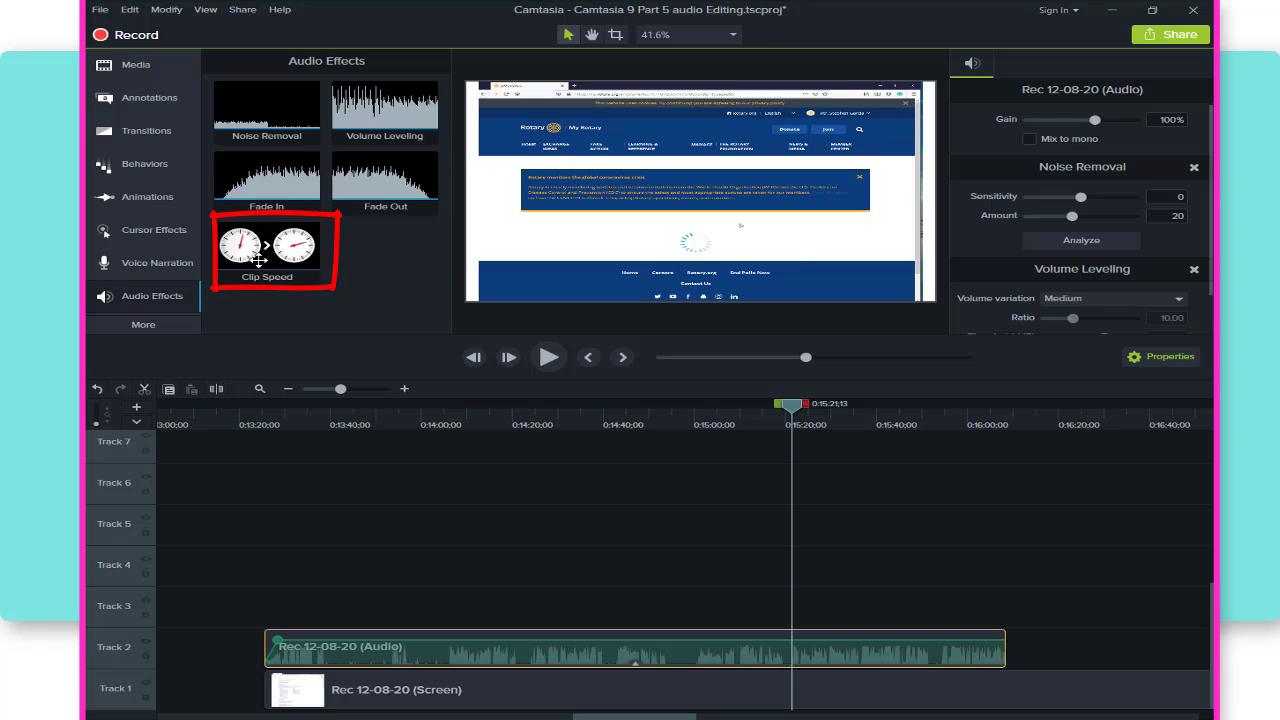
{"action": "left_click_drag", "start_coordinate": [266, 255], "coordinate": [472, 646]}
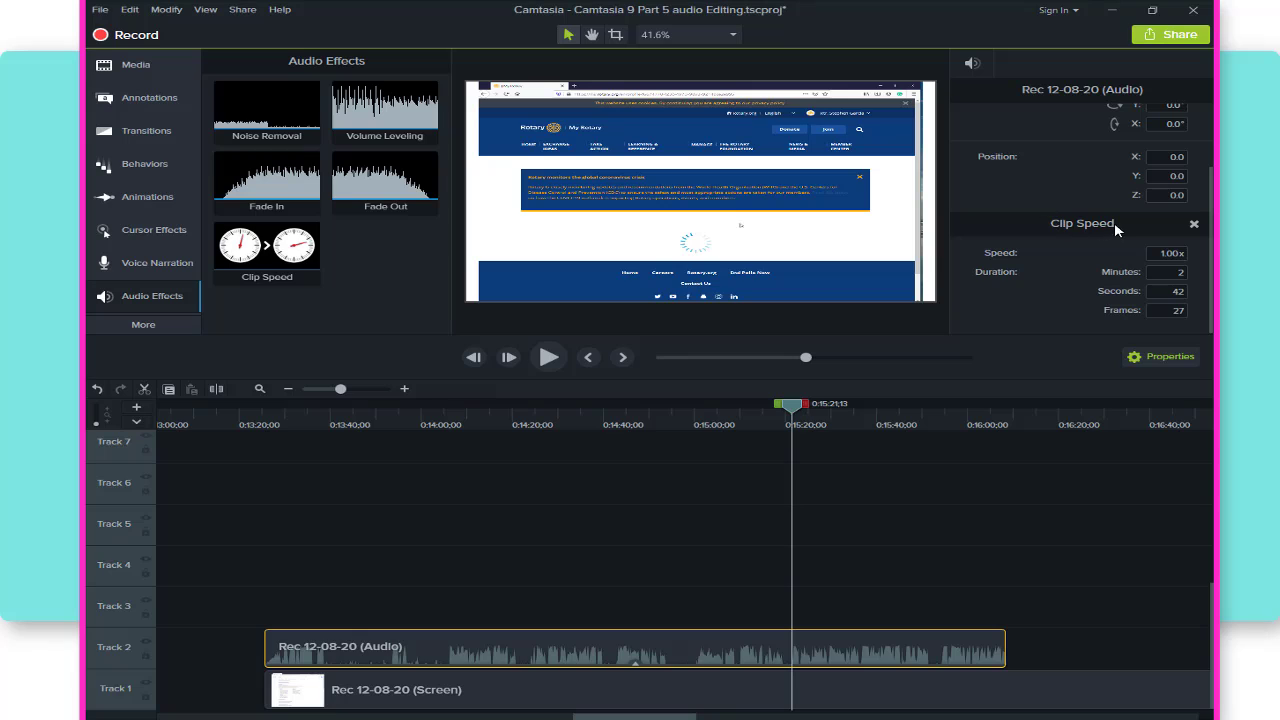
{"action": "left_click", "coordinate": [1161, 255]}
{"action": "type", "text": "2"}
{"action": "key", "text": "BackSpace"}
{"action": "type", "text": "3"}
{"action": "key", "text": "Tab"}
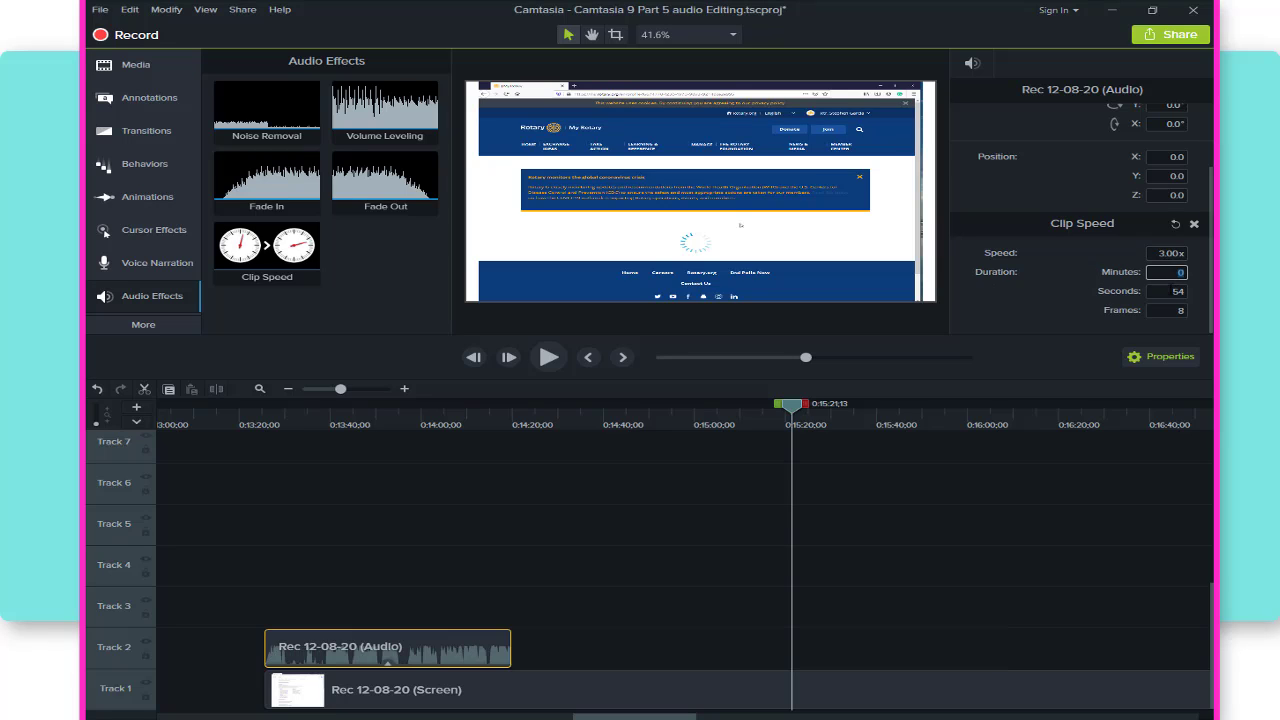
Examine the Clip Speed duration fields for minutes, seconds and frames, and hide the clip properties.
{"action": "left_click", "coordinate": [1170, 292]}
{"action": "left_click", "coordinate": [1165, 297]}
{"action": "left_click", "coordinate": [1168, 273]}
{"action": "left_click", "coordinate": [1170, 312]}
{"action": "left_click", "coordinate": [1085, 315]}
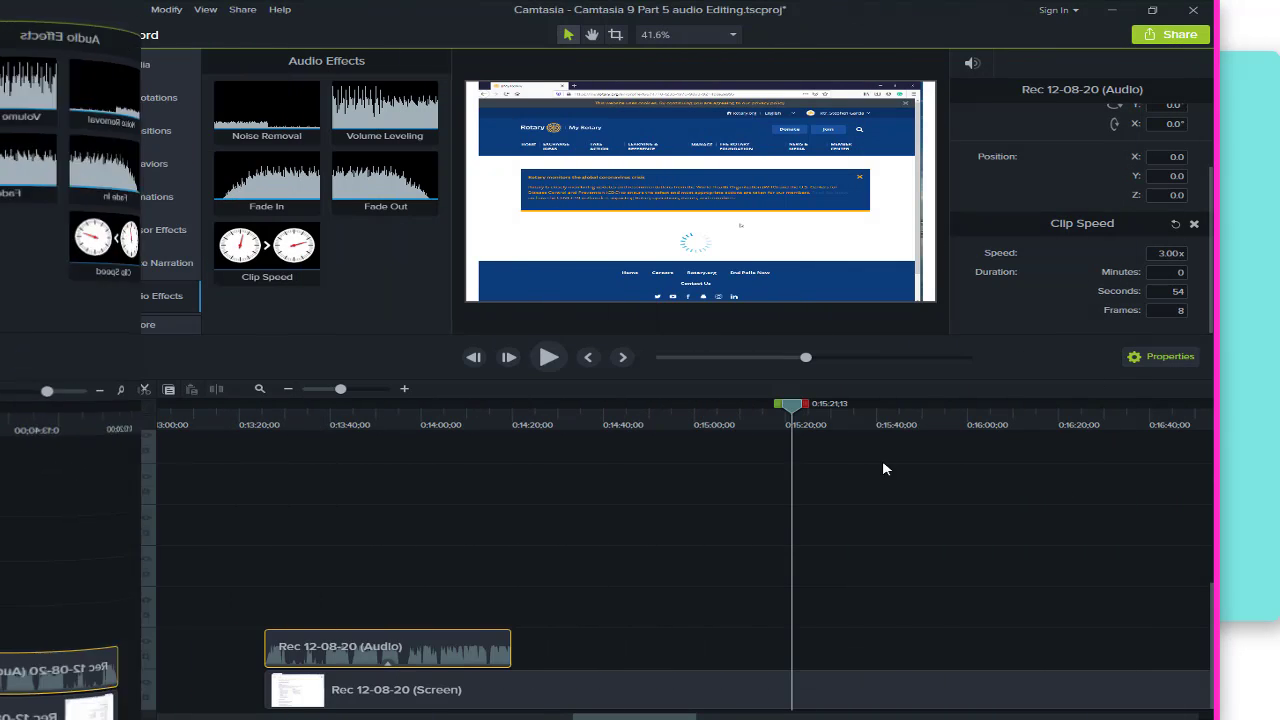
{"action": "left_click", "coordinate": [1160, 357]}
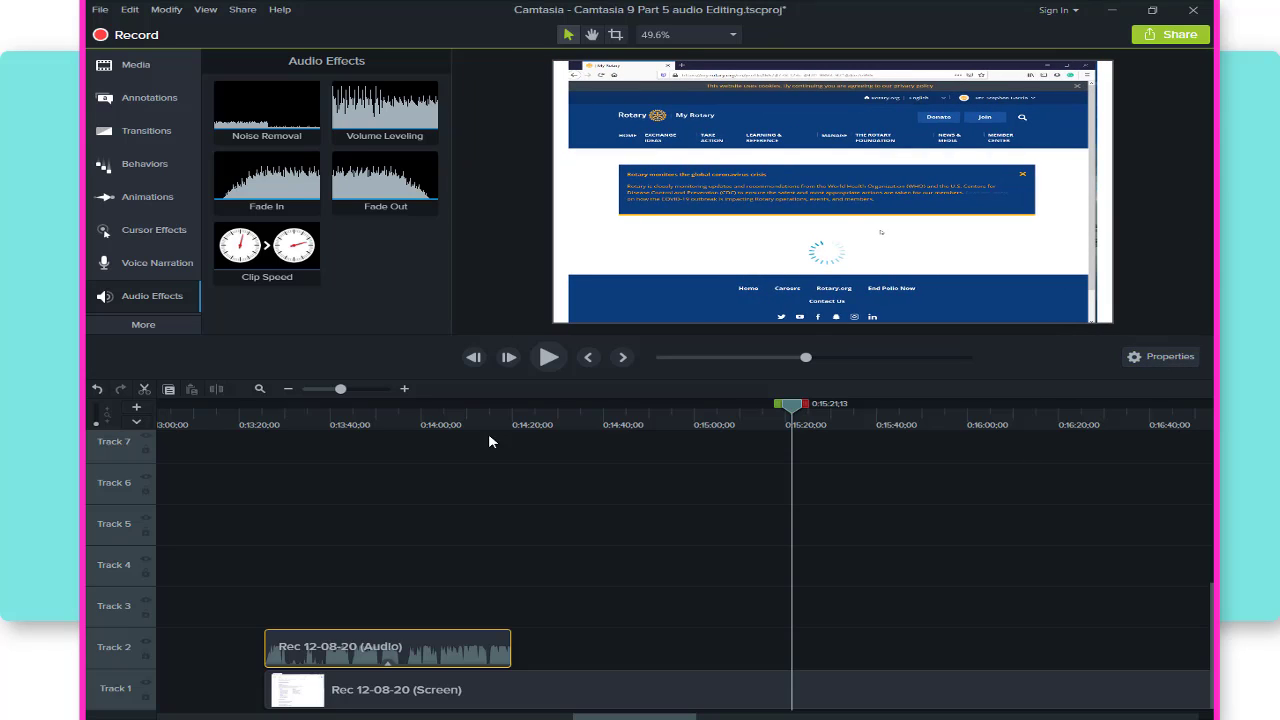
Place the playhead at 0:14:20;20, just past the end of the shortened audio part, and open Voice Narration.
{"action": "left_click_drag", "start_coordinate": [797, 406], "coordinate": [523, 440]}
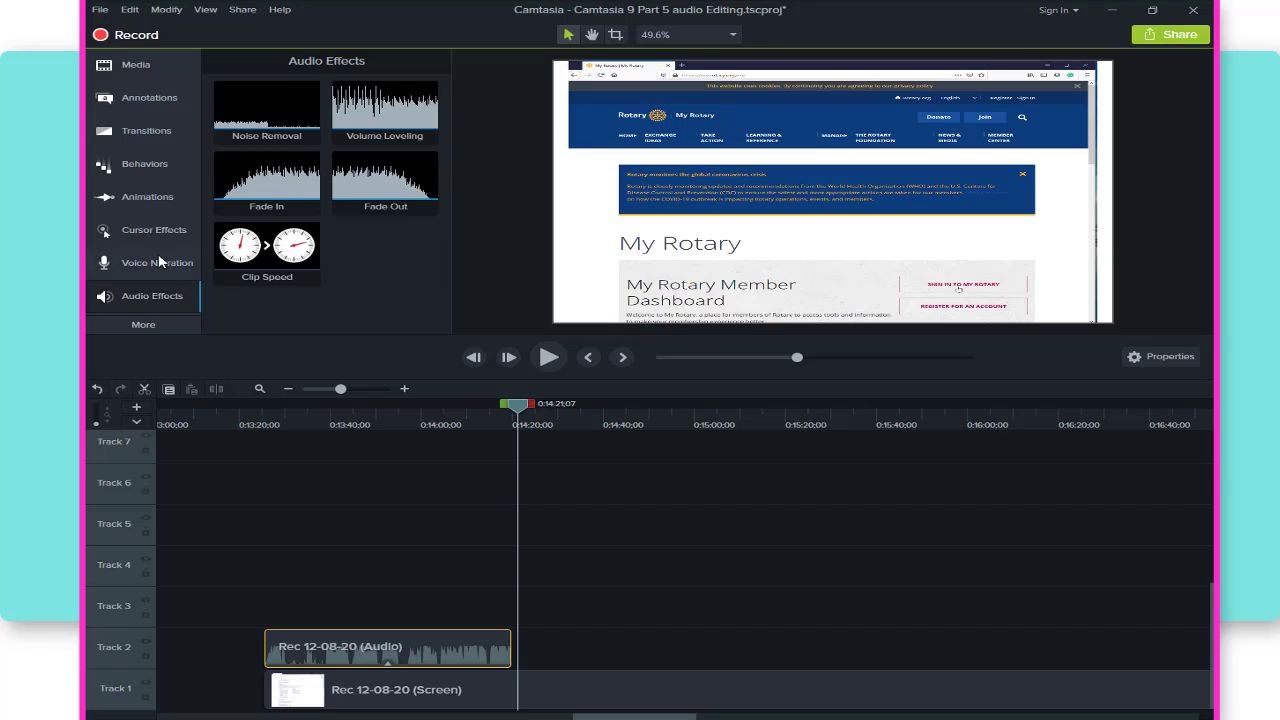
{"action": "left_click", "coordinate": [124, 265]}
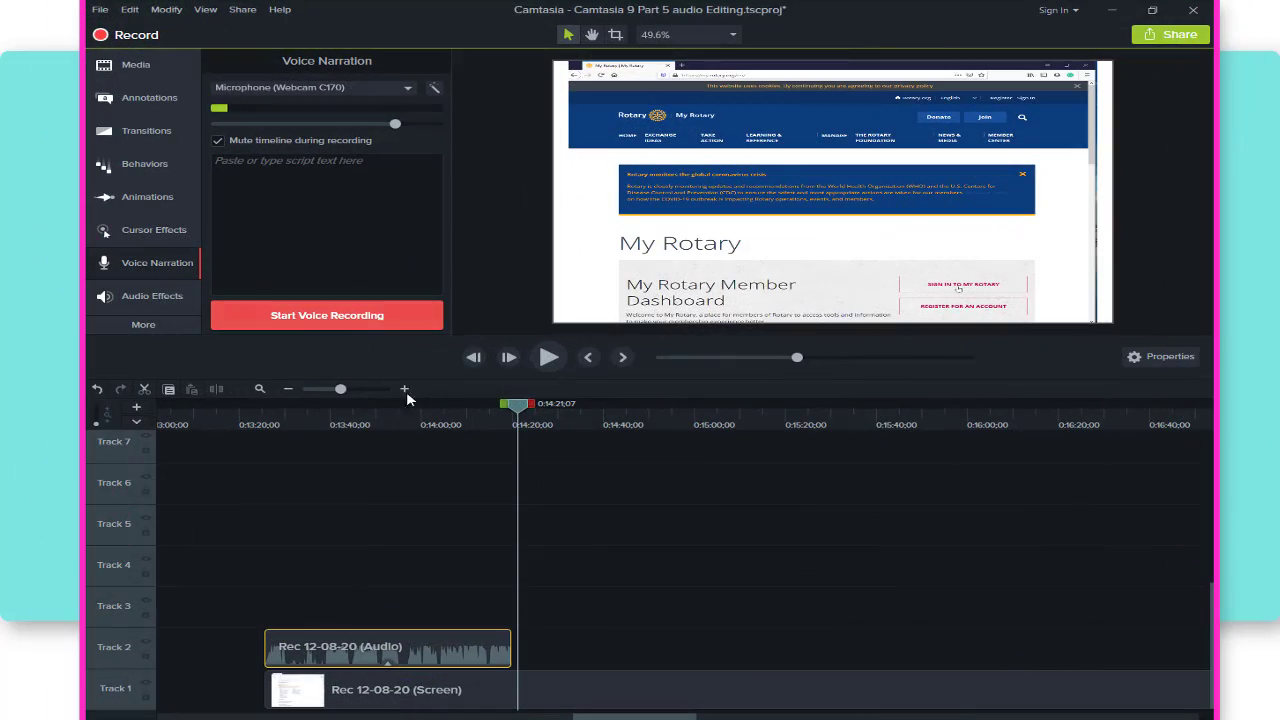
{"action": "mouse_move", "coordinate": [520, 410]}
{"action": "left_mouse_down"}
{"action": "mouse_move", "coordinate": [590, 423]}
{"action": "mouse_move", "coordinate": [517, 428]}
{"action": "left_mouse_up"}
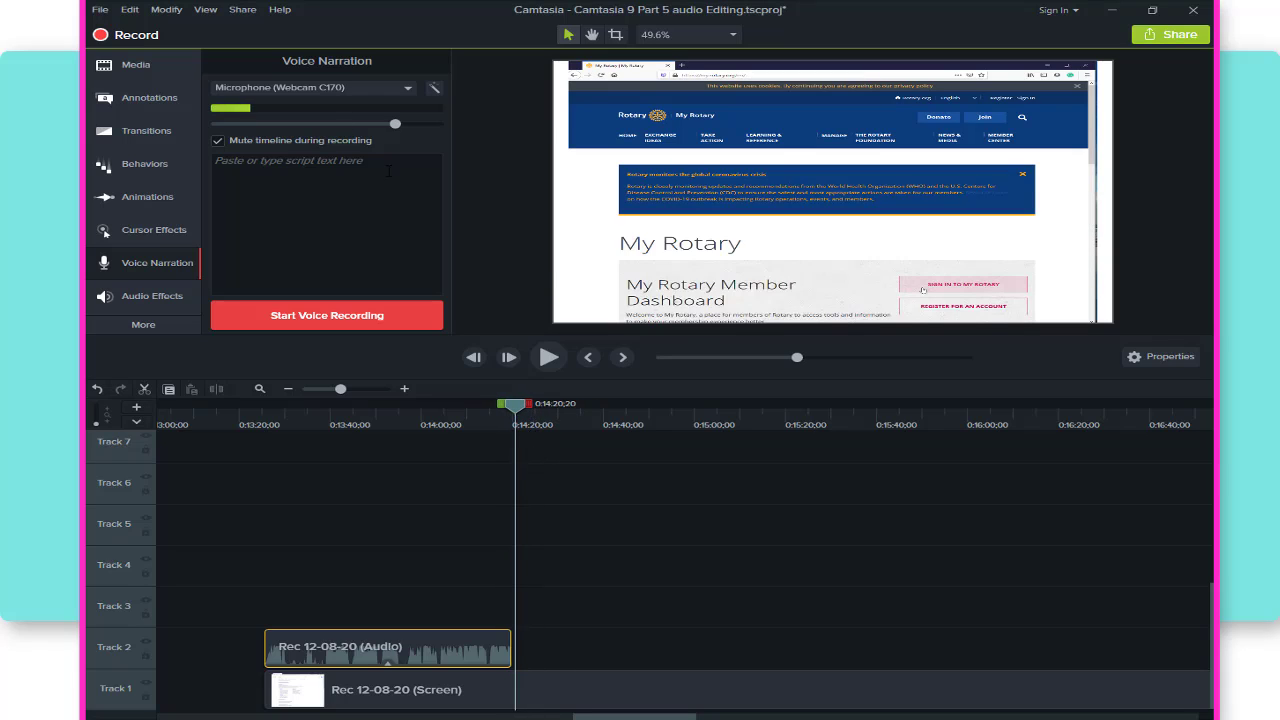
Start a voice narration recording at the playhead, cancel it, and delete the recording.
{"action": "left_click", "coordinate": [349, 317]}
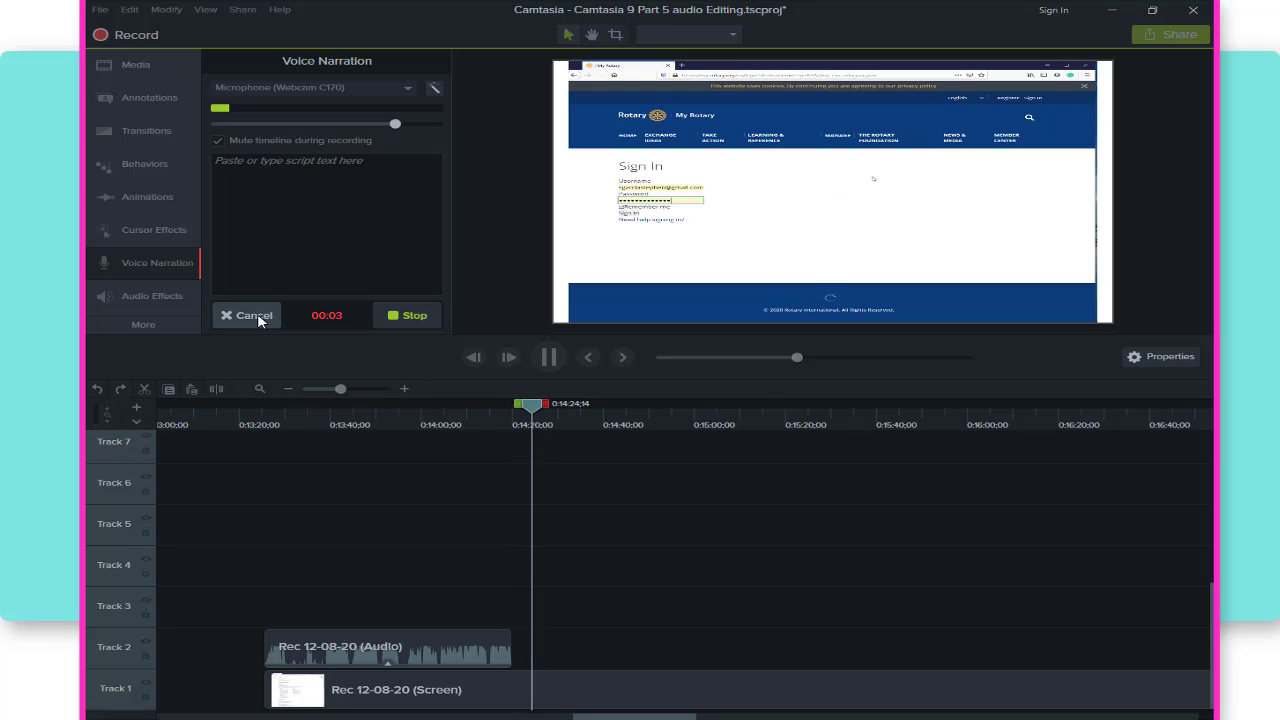
{"action": "left_click", "coordinate": [256, 317]}
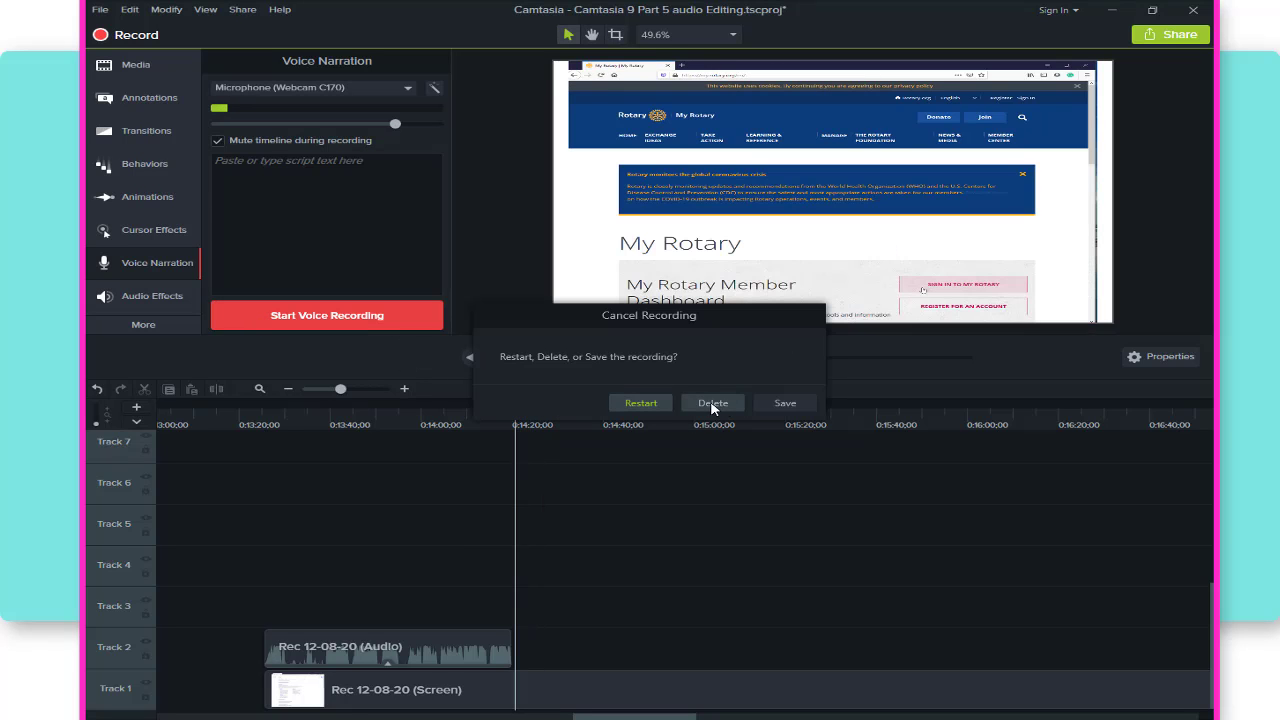
{"action": "left_click", "coordinate": [713, 403]}
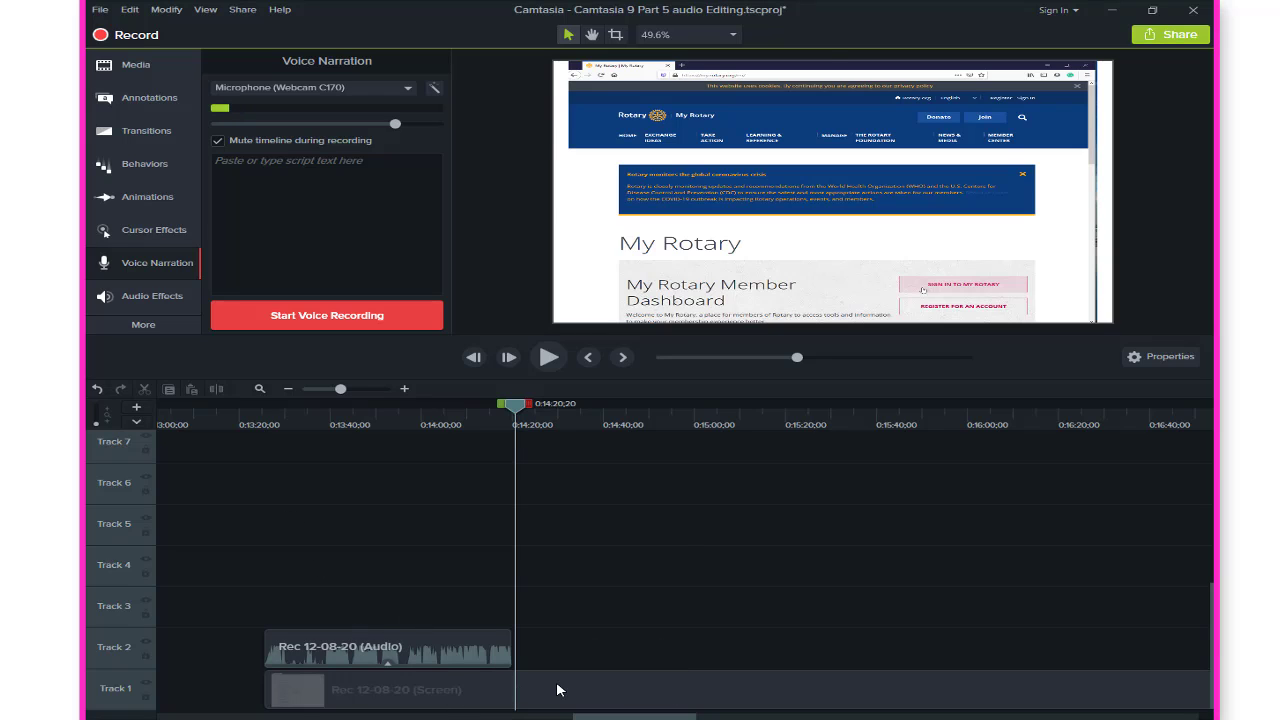
Separate the audio and video of the Rec 12-08-20 (Screen) clip on Track 1.
{"action": "left_click", "coordinate": [557, 689]}
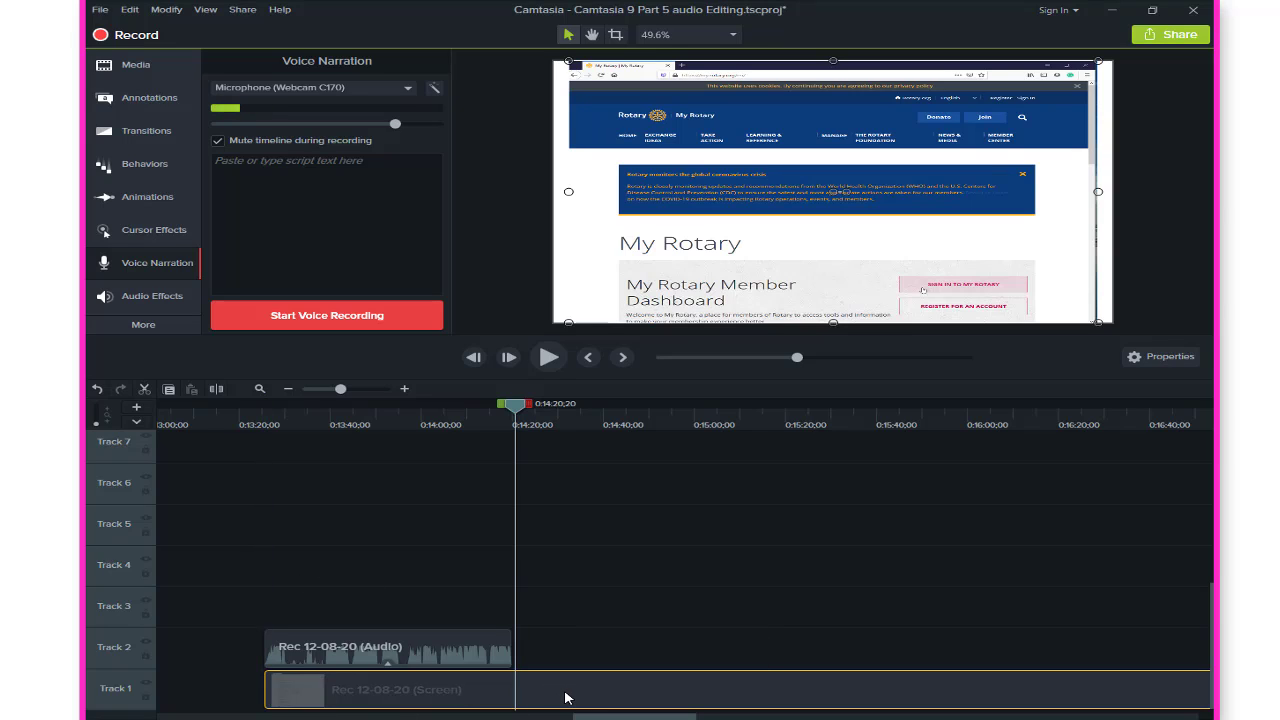
{"action": "left_click", "coordinate": [464, 650]}
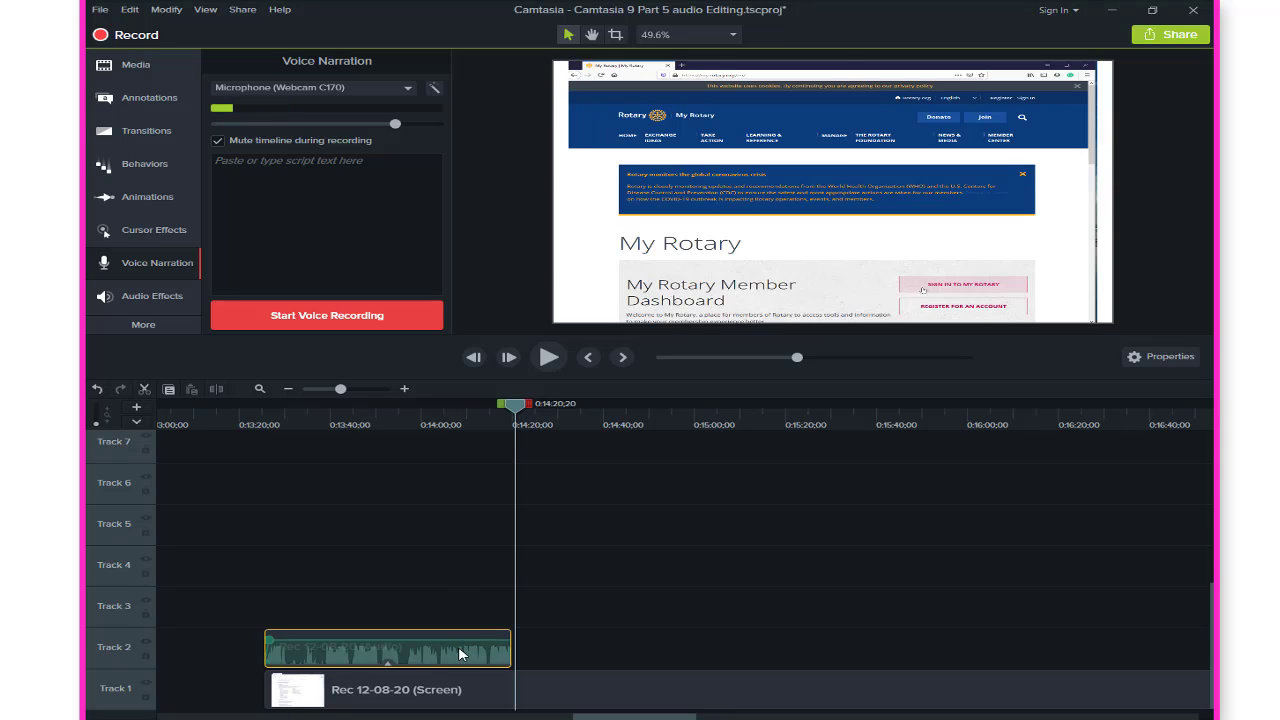
{"action": "left_click", "coordinate": [535, 701]}
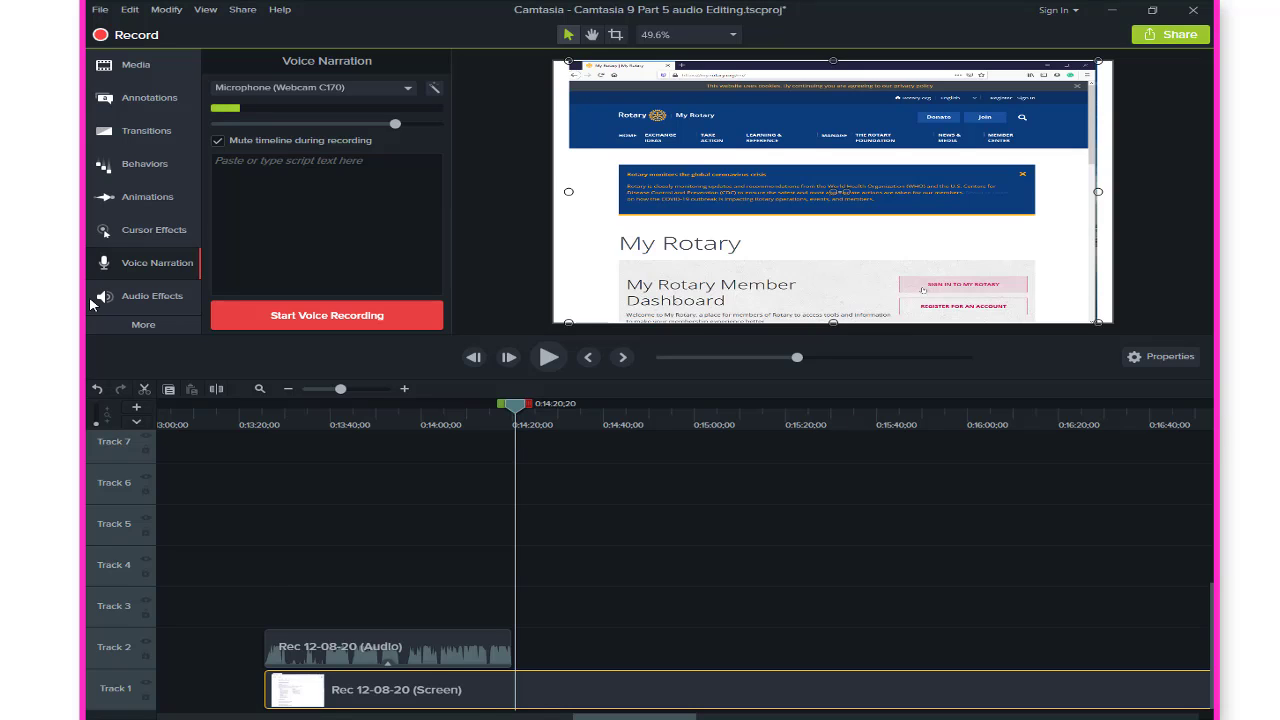
{"action": "right_click", "coordinate": [535, 692]}
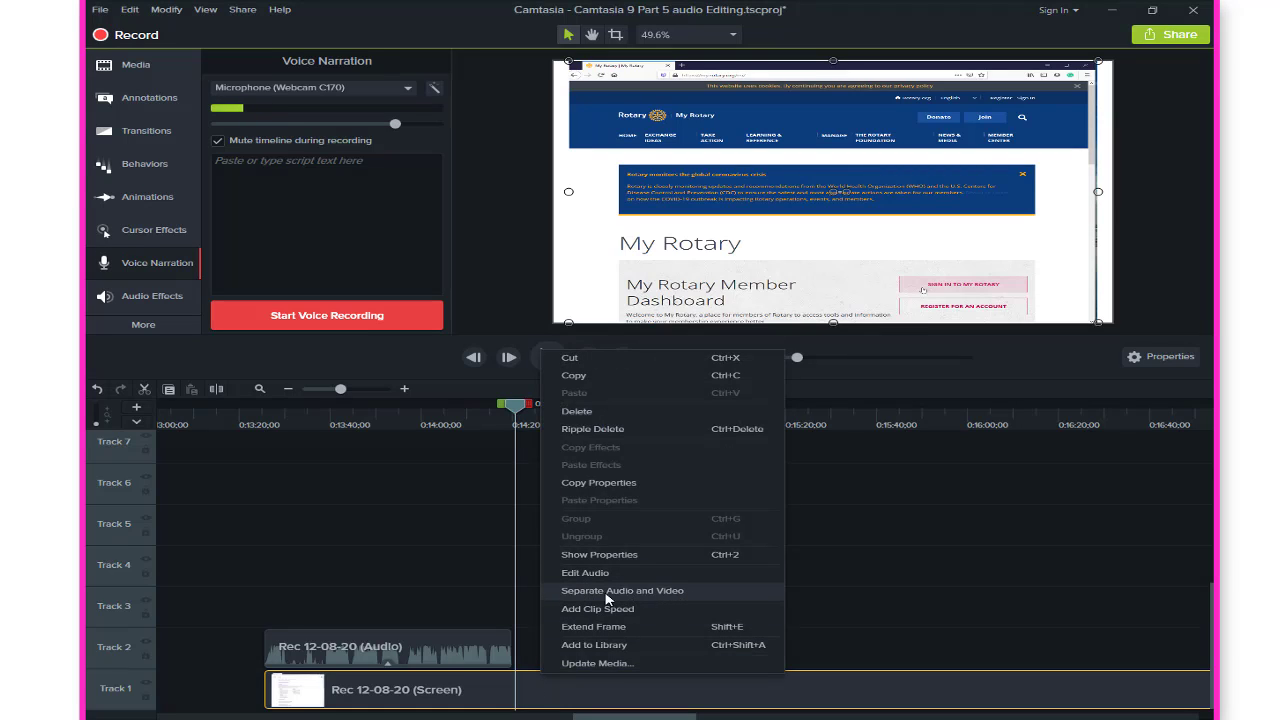
{"action": "left_click", "coordinate": [636, 592]}
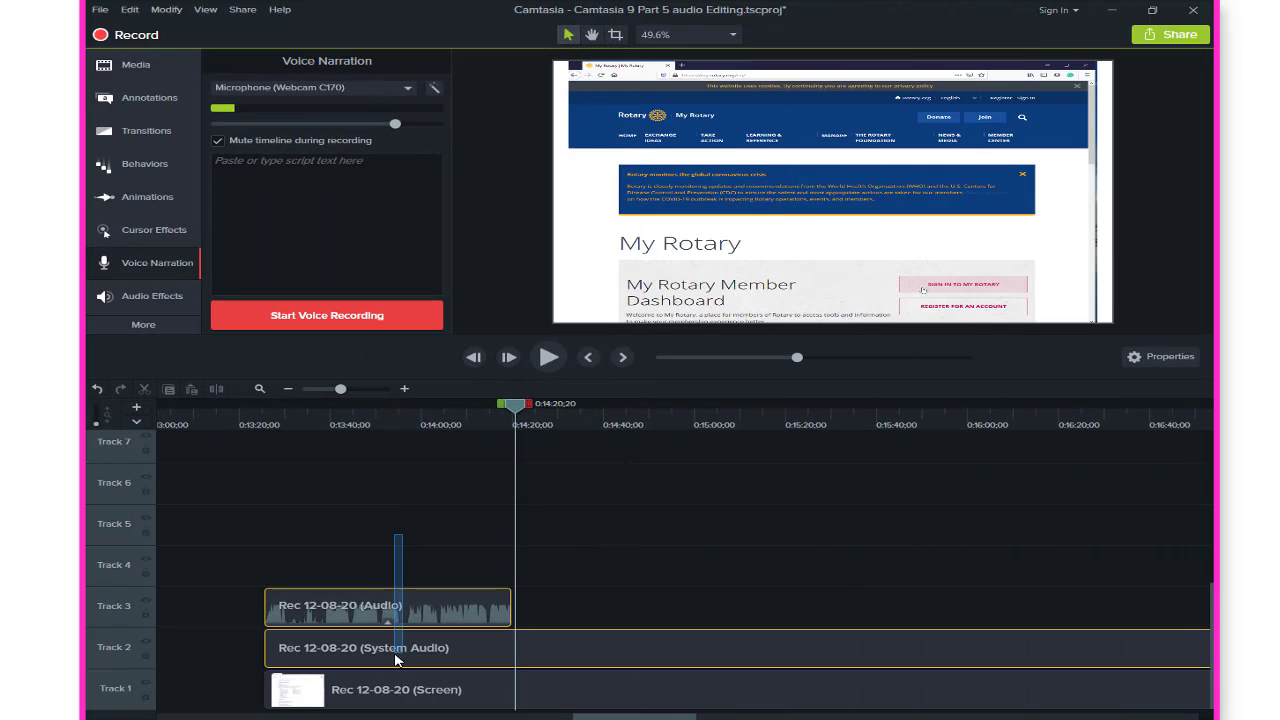
Select the audio clip on Track 3 and the system audio clip on Track 2 together.
{"action": "left_click_drag", "start_coordinate": [394, 655], "coordinate": [394, 656]}
{"action": "left_click", "coordinate": [436, 648]}
{"action": "left_click", "coordinate": [423, 535]}
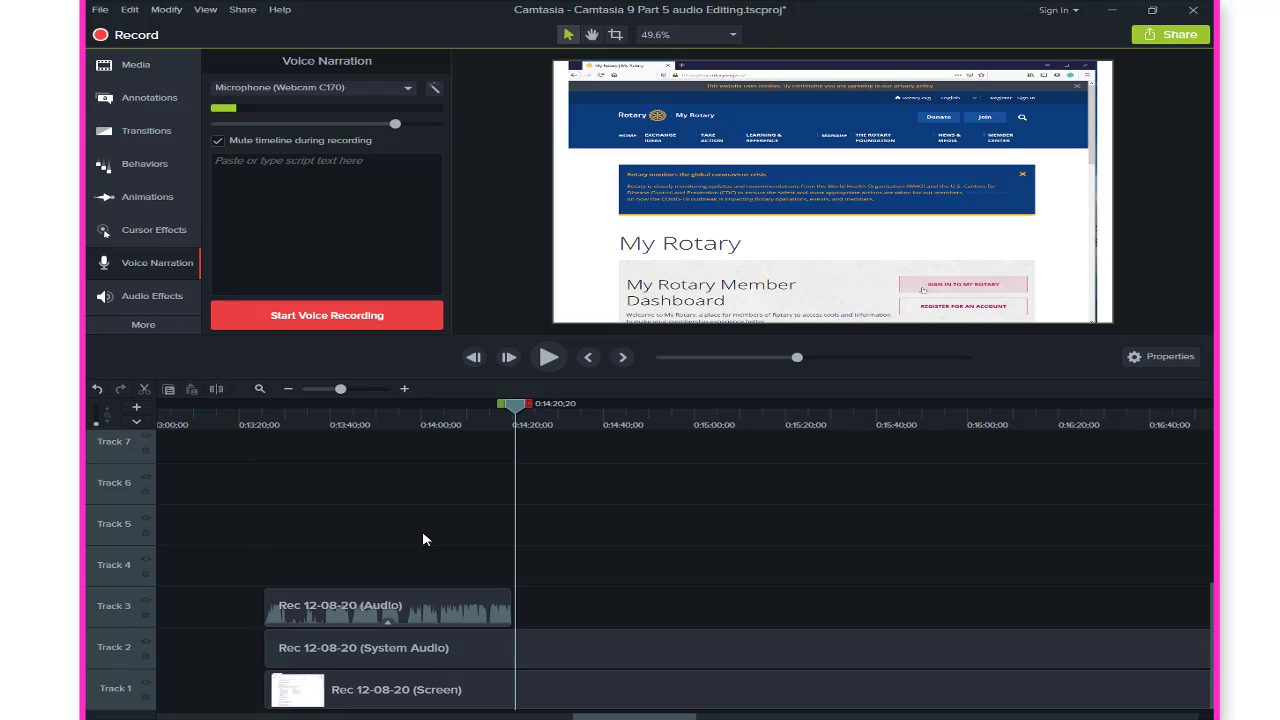
{"action": "left_click_drag", "start_coordinate": [423, 540], "coordinate": [445, 648]}
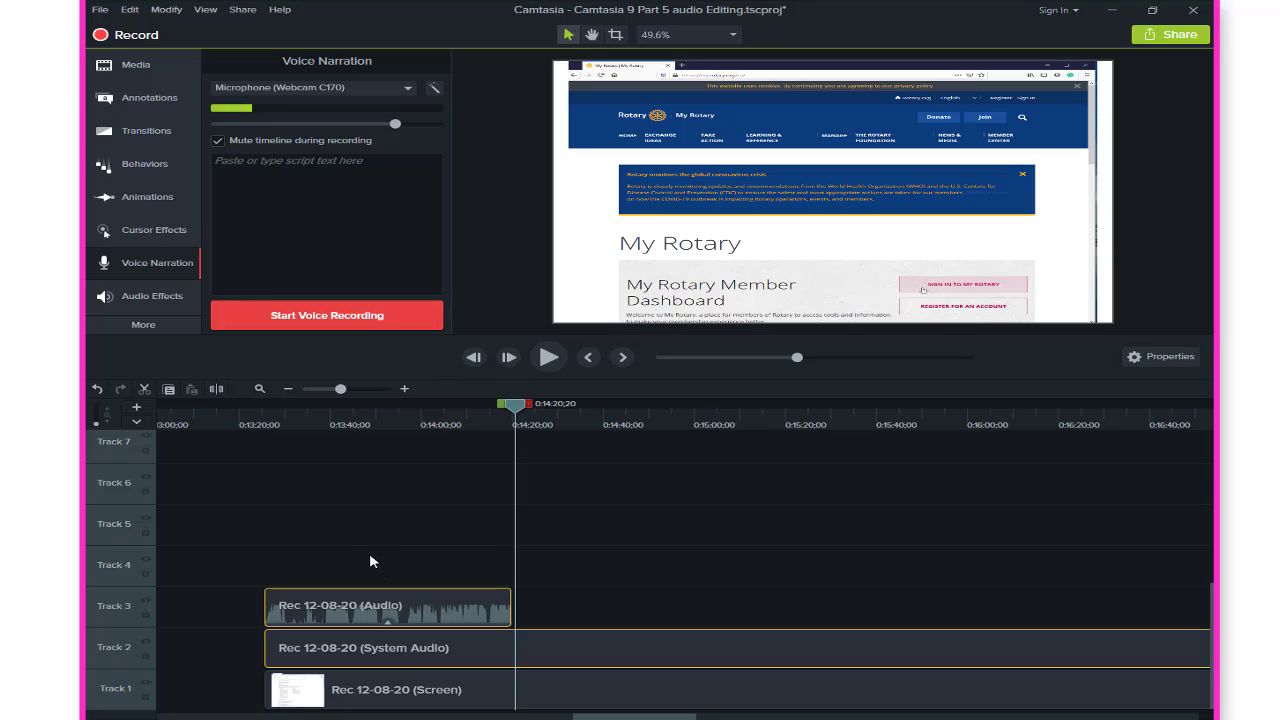
{"action": "left_click_drag", "start_coordinate": [371, 554], "coordinate": [396, 651]}
{"action": "left_click_drag", "start_coordinate": [310, 540], "coordinate": [360, 648]}
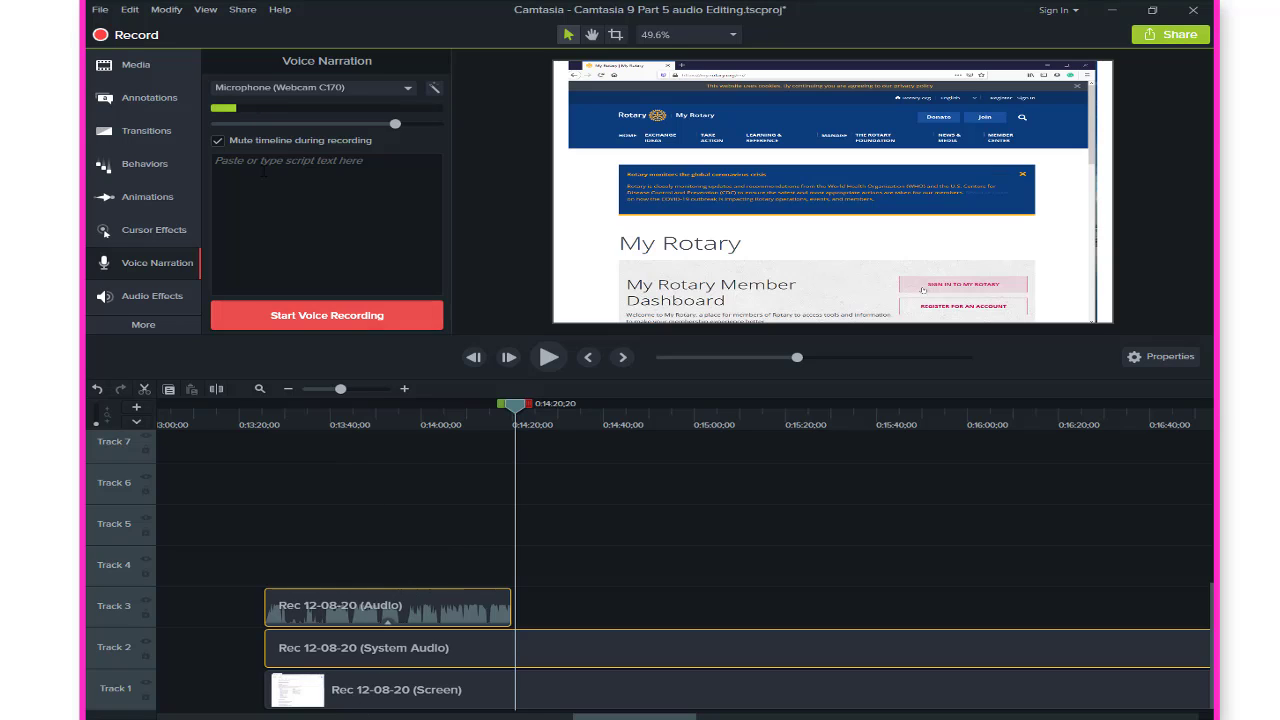
Record a voice narration of about 15 seconds with the timeline muted, and save it as Narration_Camtasia 9 Part 5 audio Editing 1 in m4a format.
{"action": "left_click", "coordinate": [219, 141]}
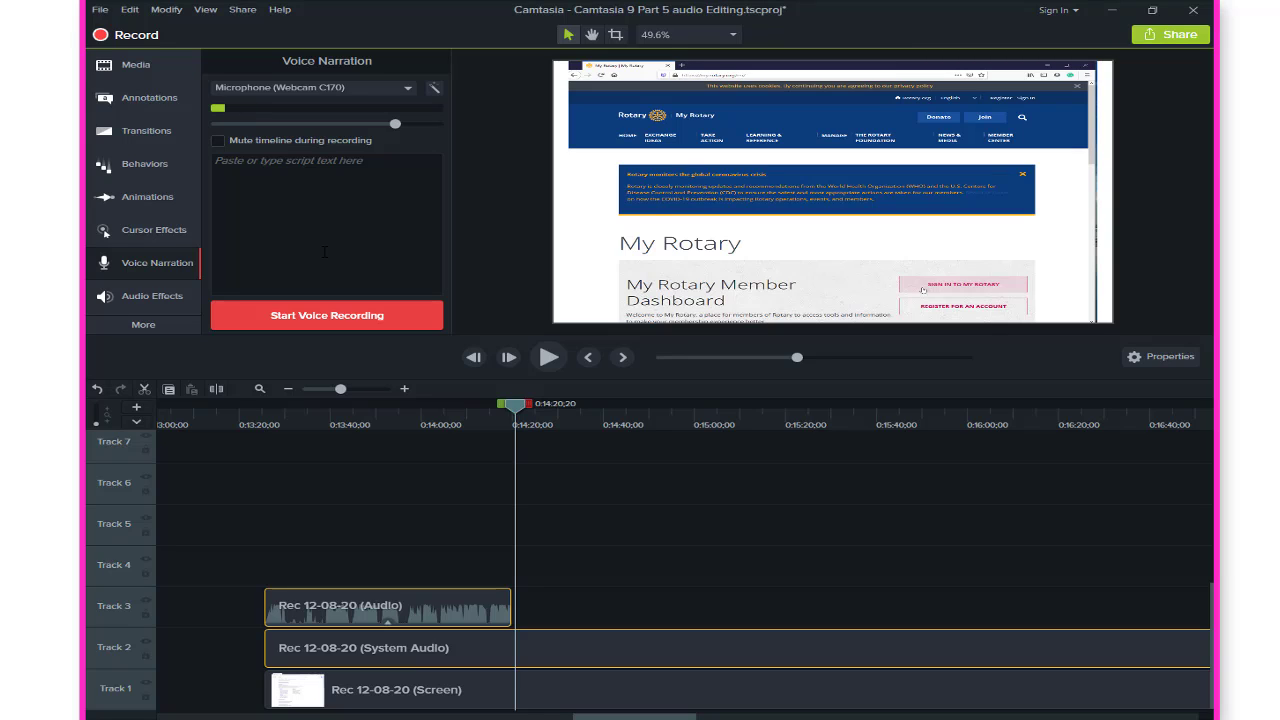
{"action": "left_click", "coordinate": [219, 143]}
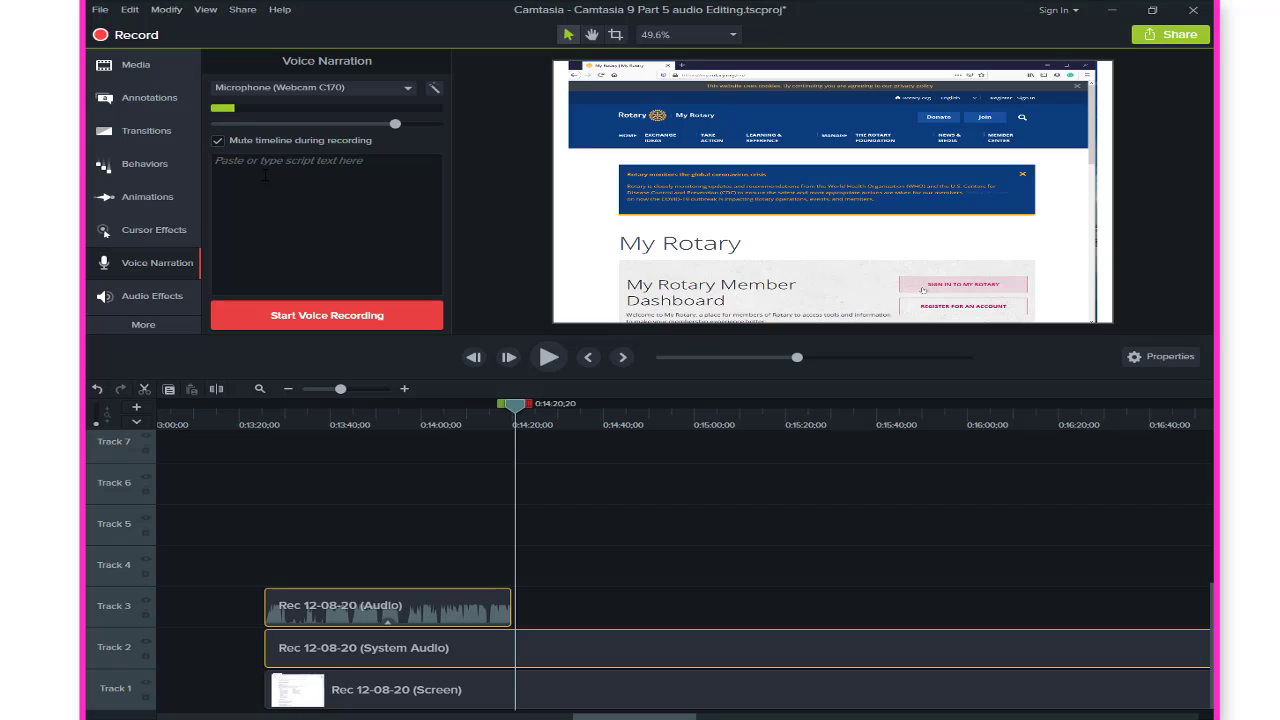
{"action": "left_click", "coordinate": [296, 318]}
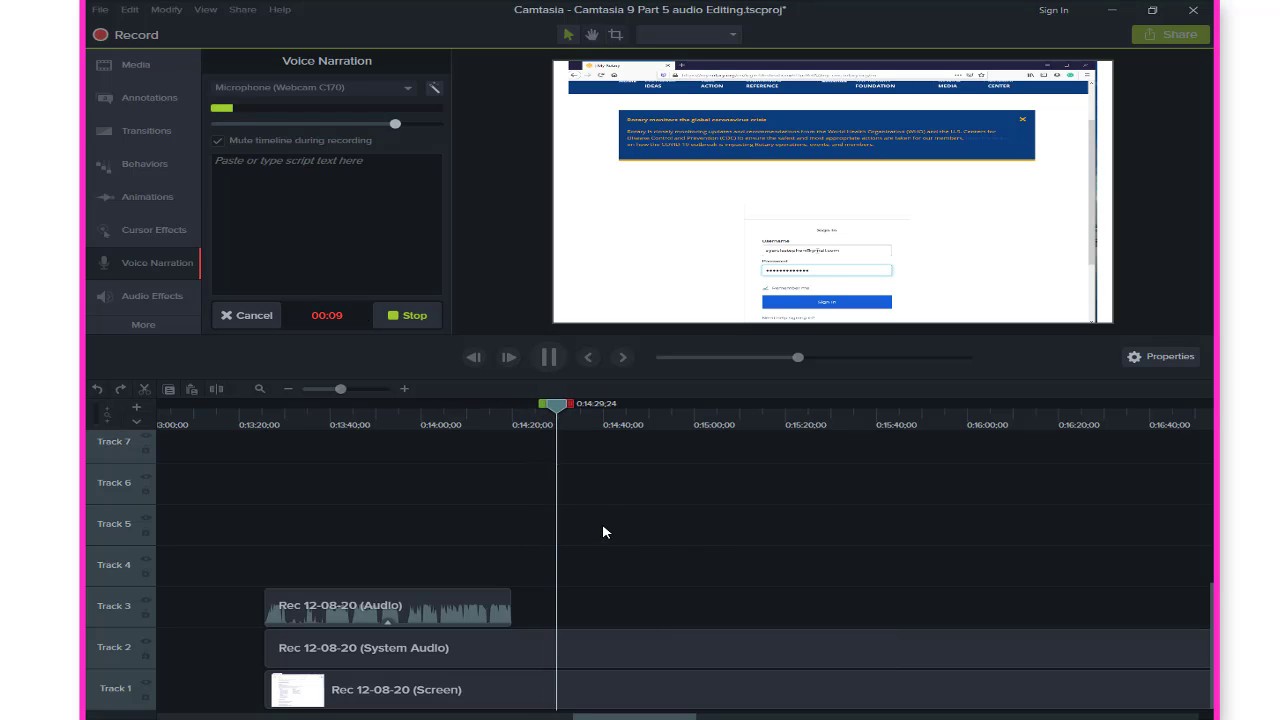
{"action": "left_click", "coordinate": [419, 316]}
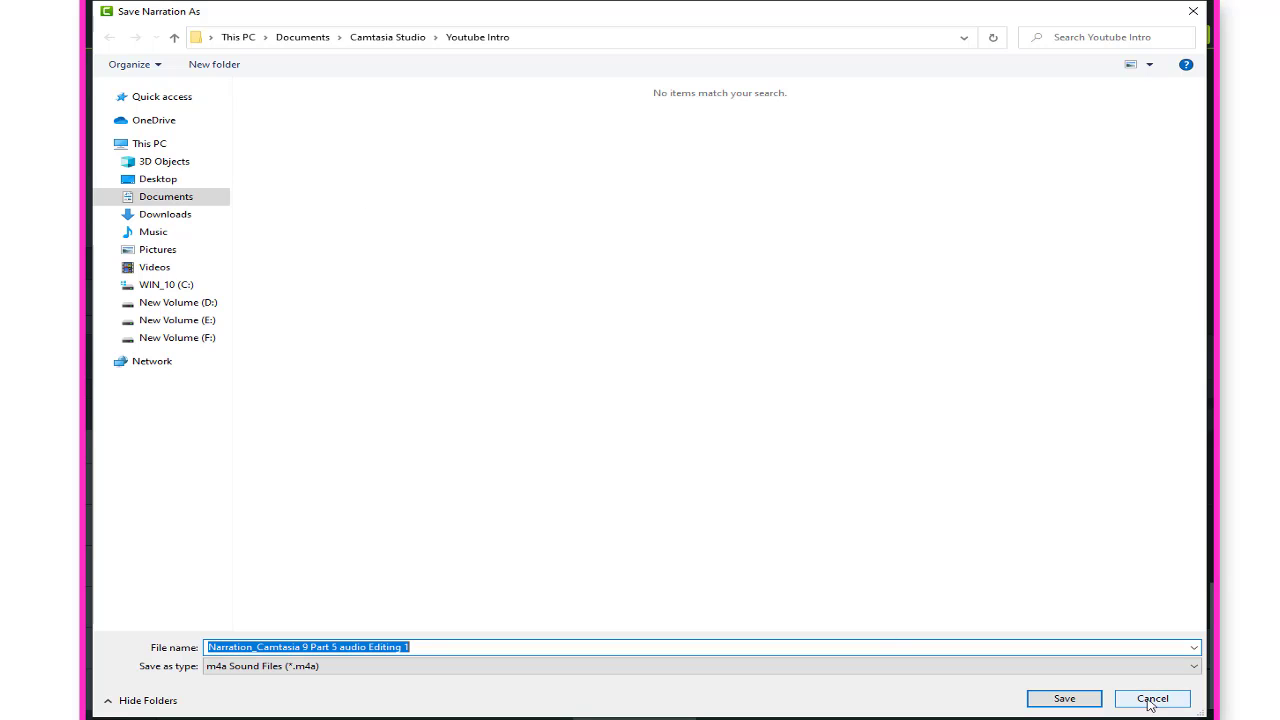
{"action": "left_click", "coordinate": [1078, 702]}
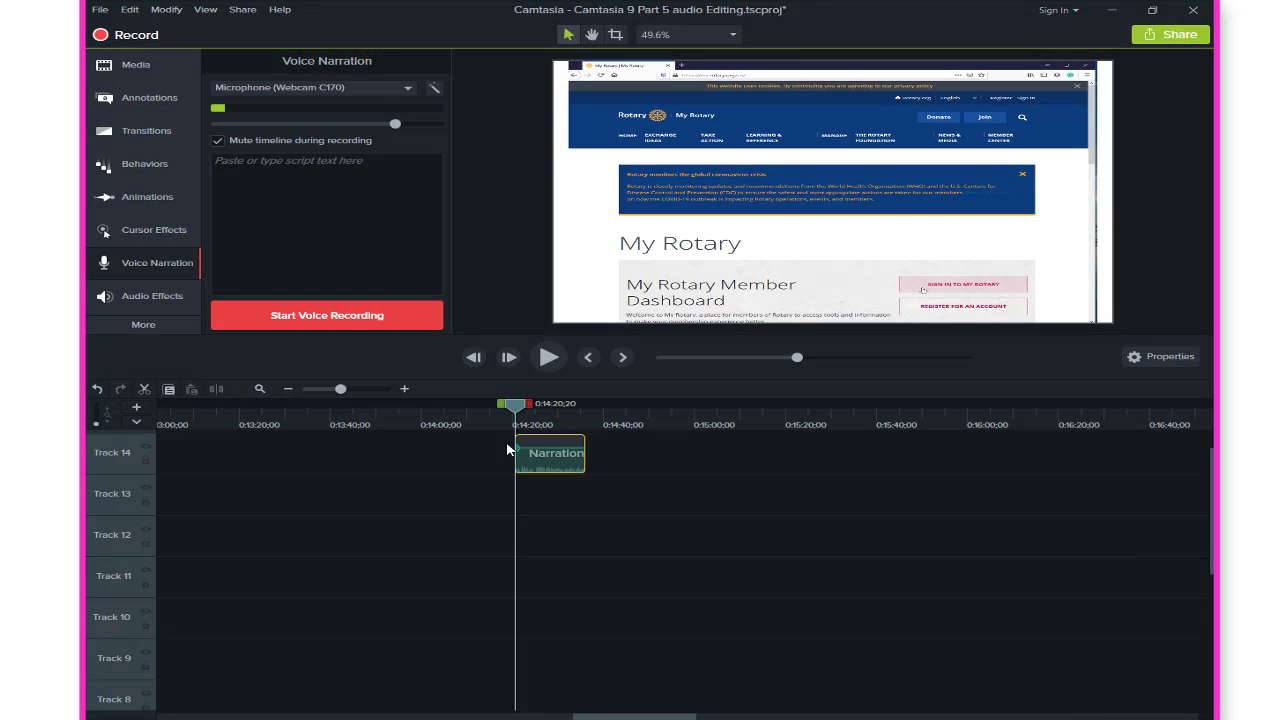
Move the narration clip down to Track 3 directly after the shortened audio part, and play it back.
{"action": "left_click_drag", "start_coordinate": [553, 468], "coordinate": [548, 695]}
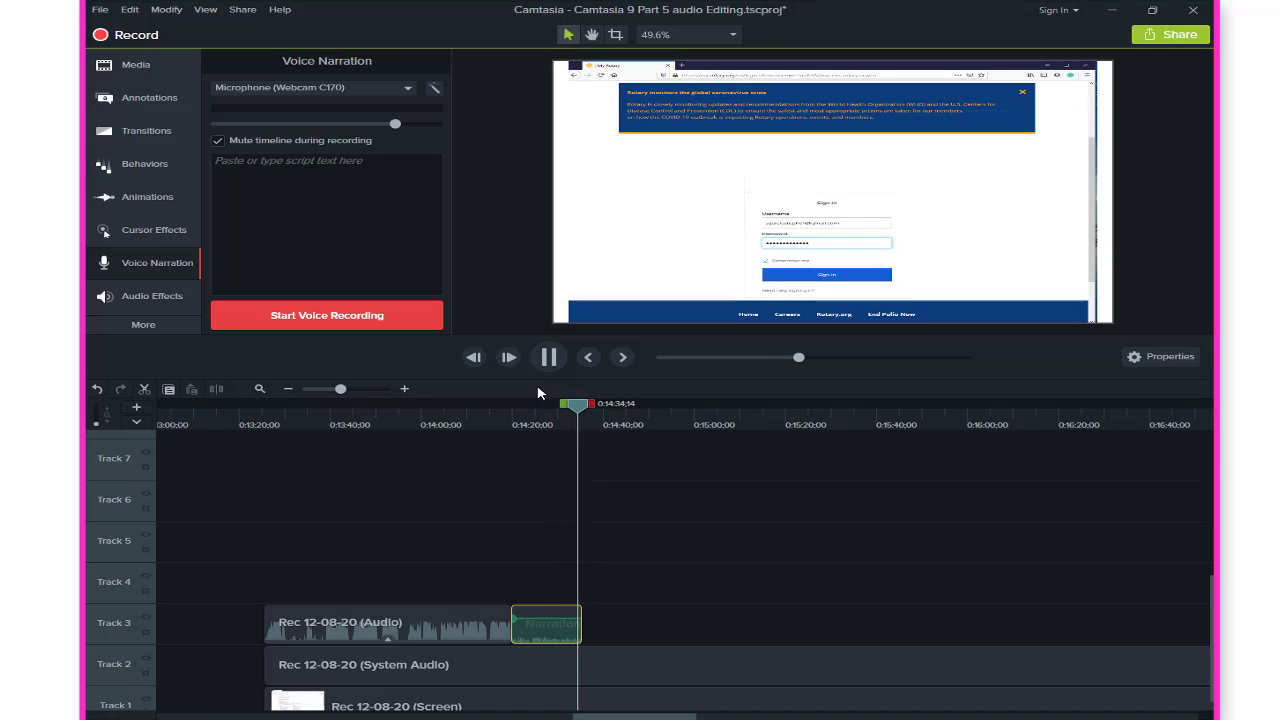
{"action": "left_click", "coordinate": [550, 360]}
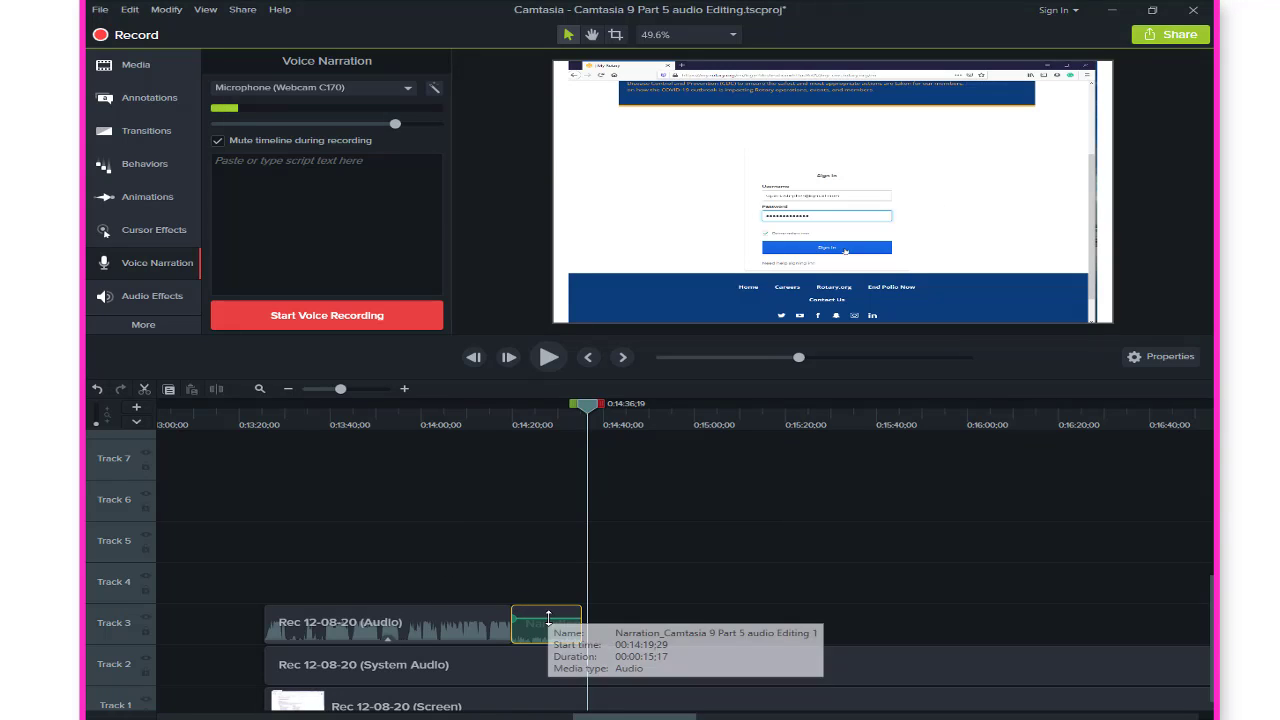
Try a higher volume on the narration clip, move it along Track 3 to start at 0:14:36;19, and lower its volume.
{"action": "left_click_drag", "start_coordinate": [546, 615], "coordinate": [545, 610]}
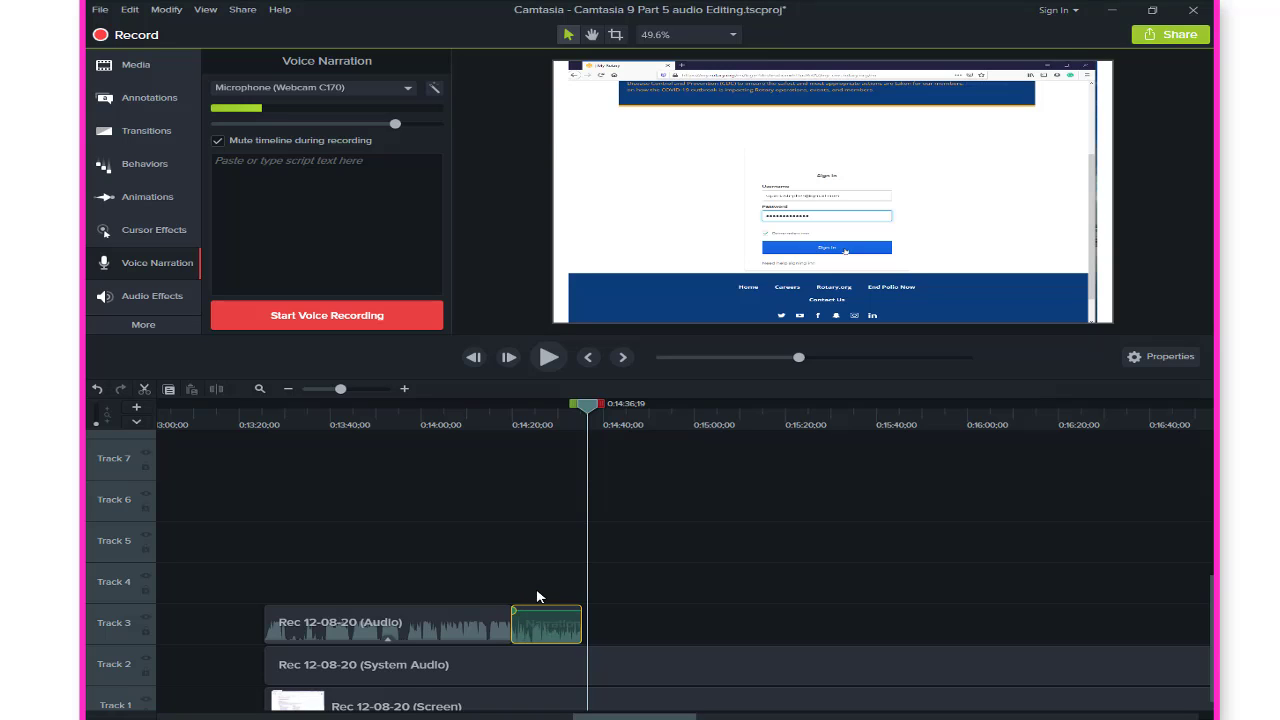
{"action": "left_click_drag", "start_coordinate": [545, 622], "coordinate": [619, 622]}
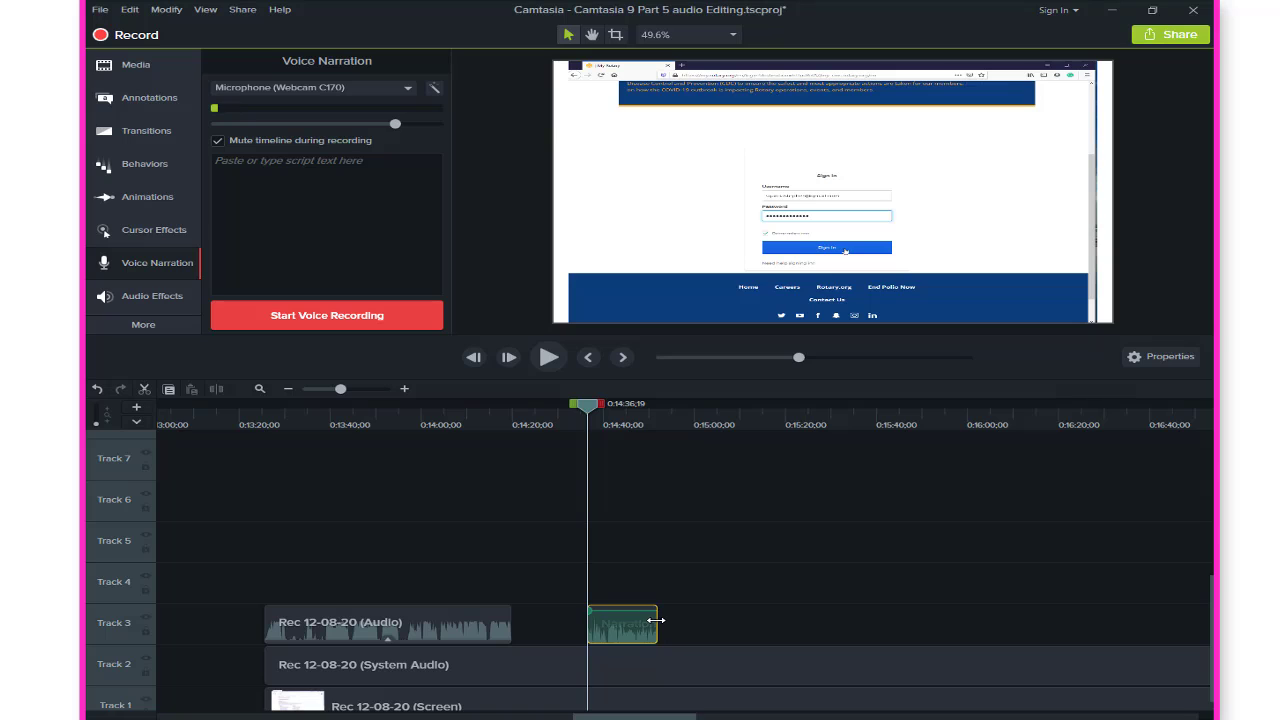
{"action": "left_click_drag", "start_coordinate": [628, 612], "coordinate": [636, 619]}
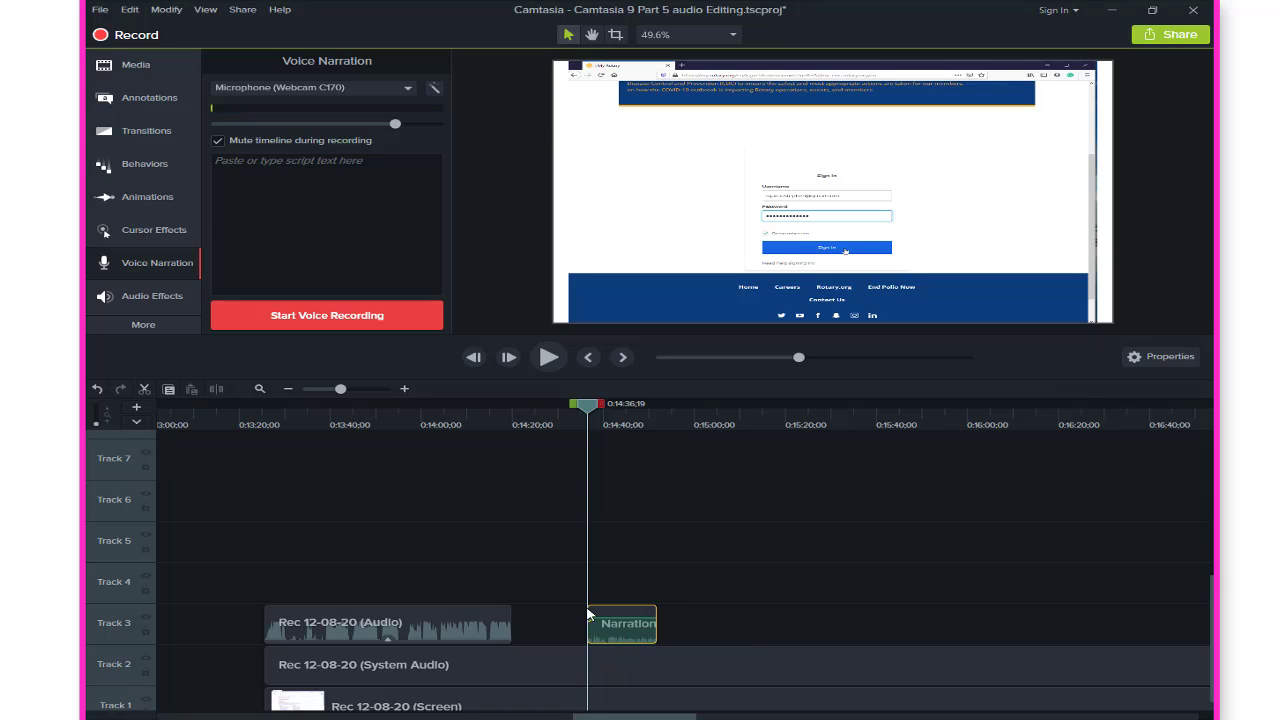